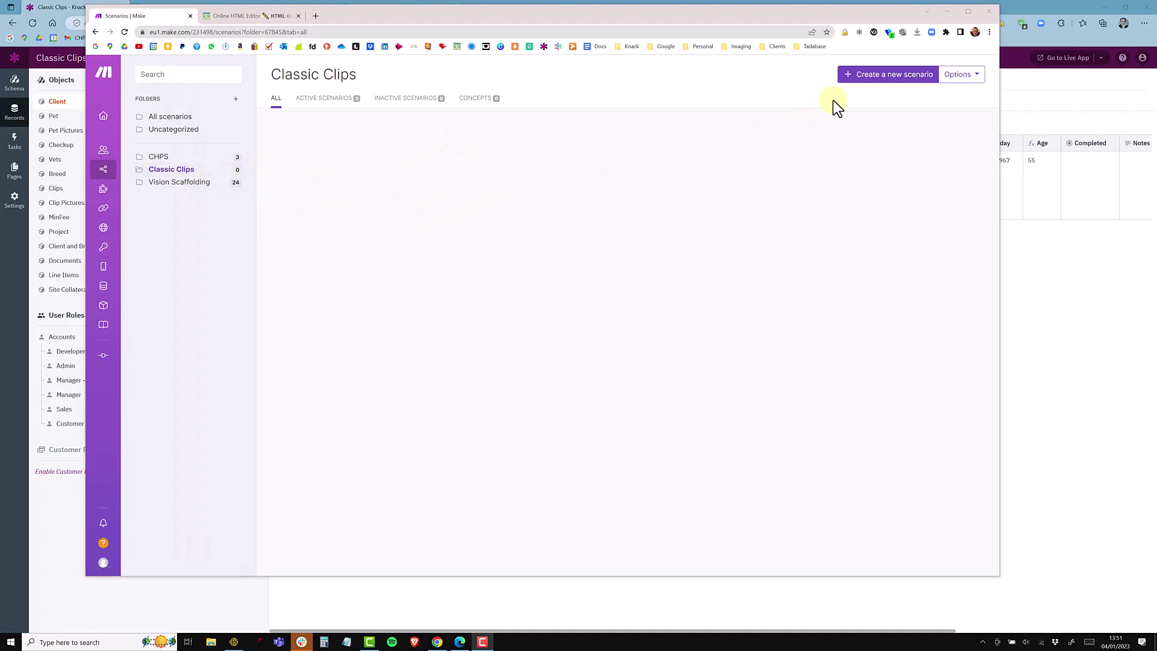
Step: Create a new scenario in the Classic Clips folder and add a Webhooks Custom mailhook trigger as its first module
left_click(877, 77)
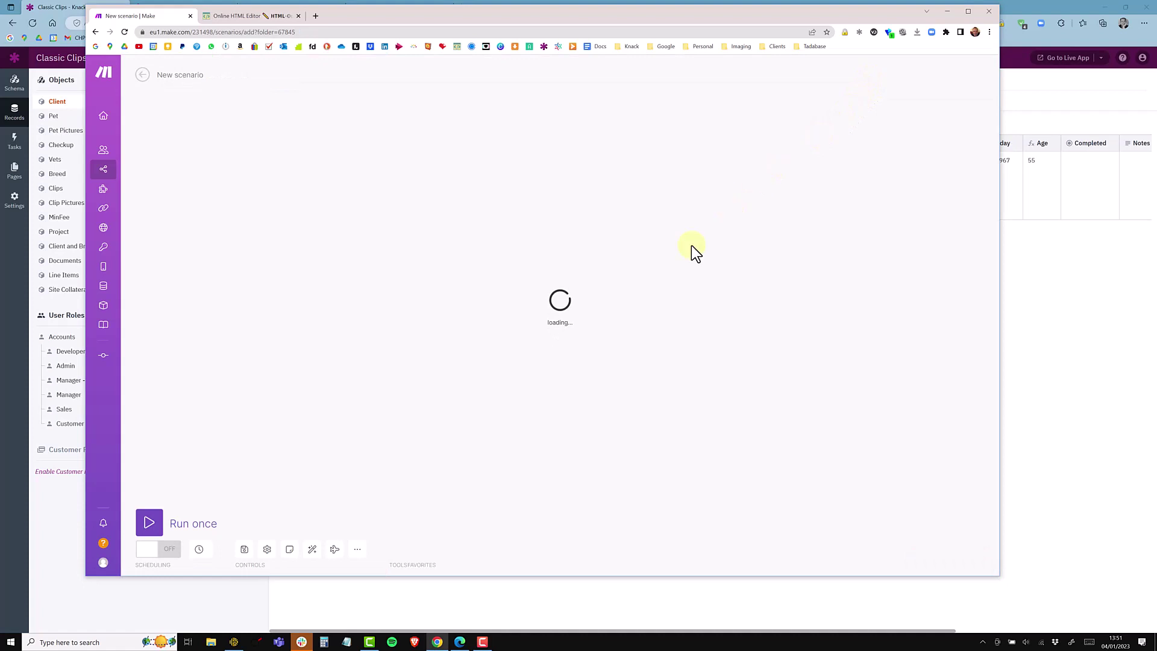
left_click(552, 295)
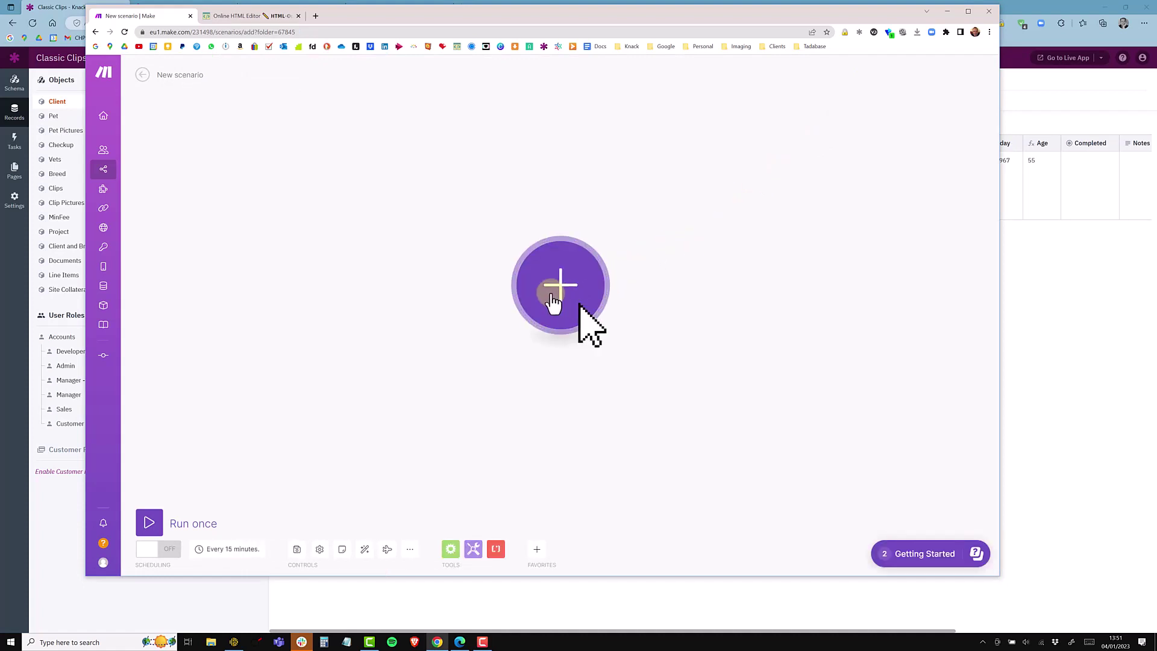
type("we")
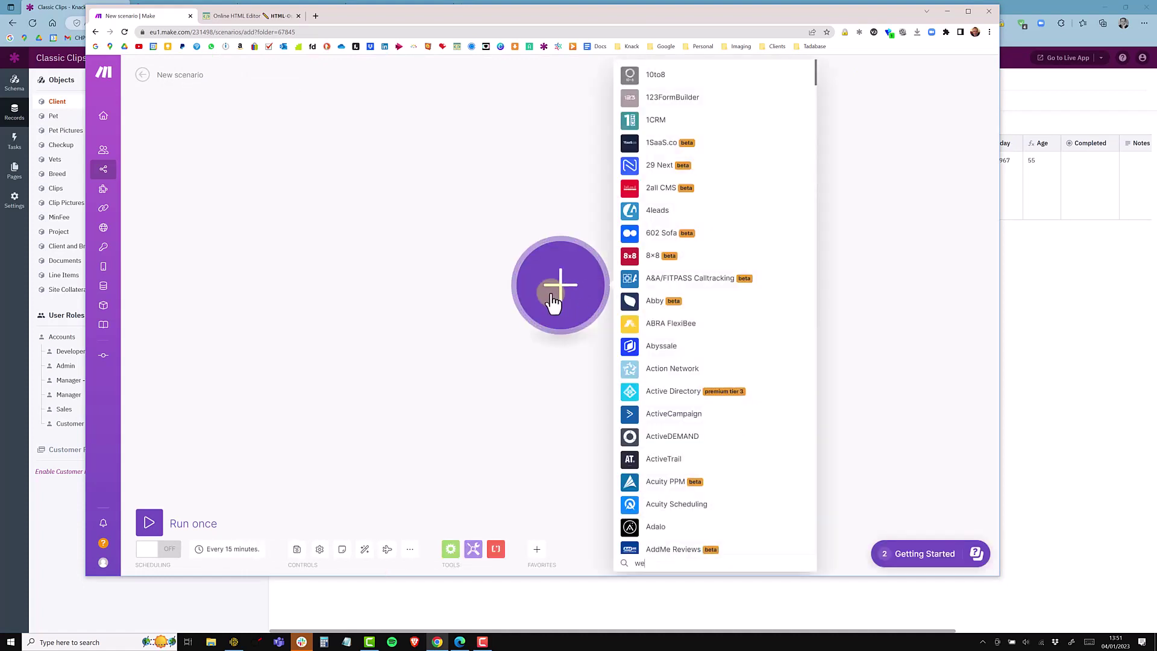
type("bhoo")
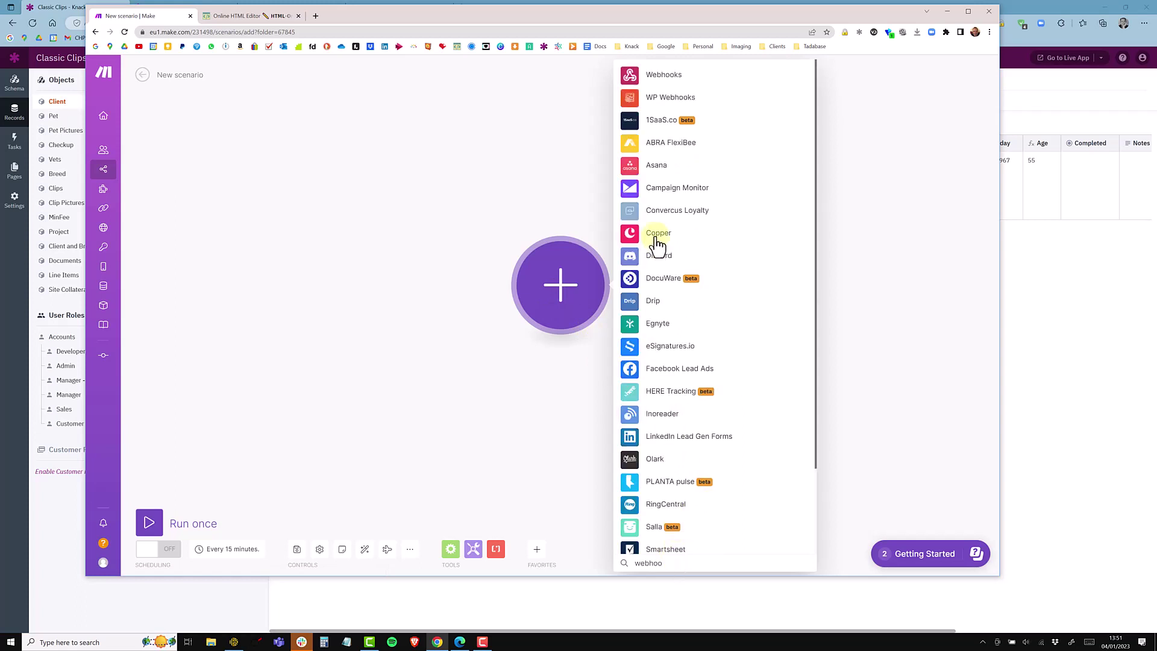
left_click(665, 76)
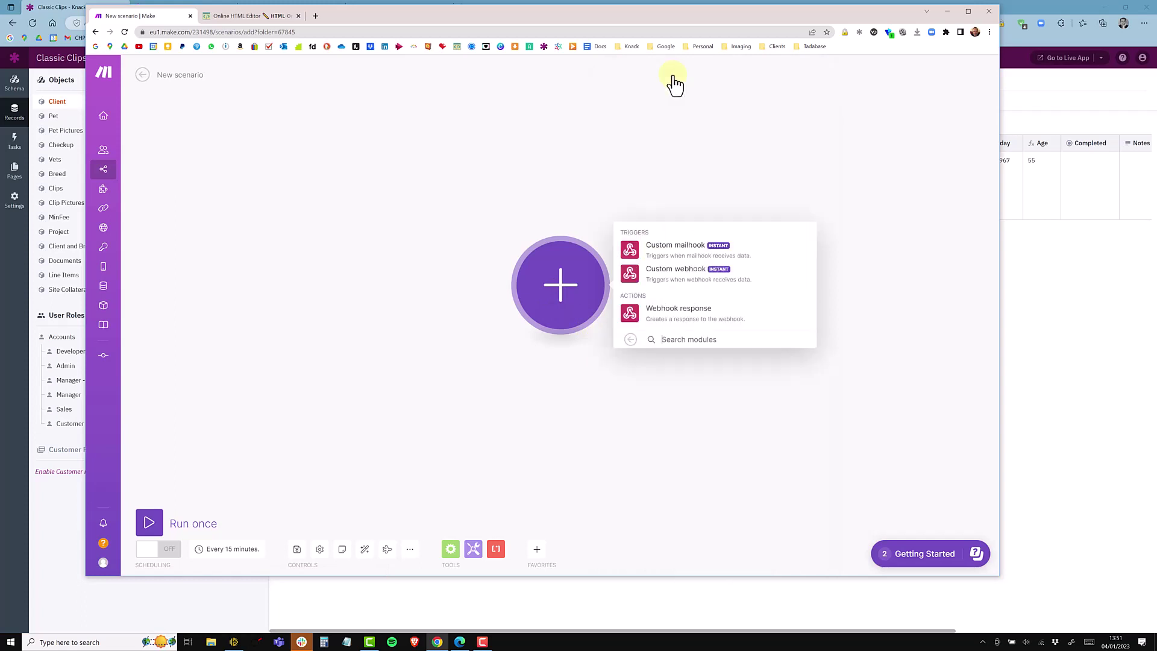
left_click(692, 255)
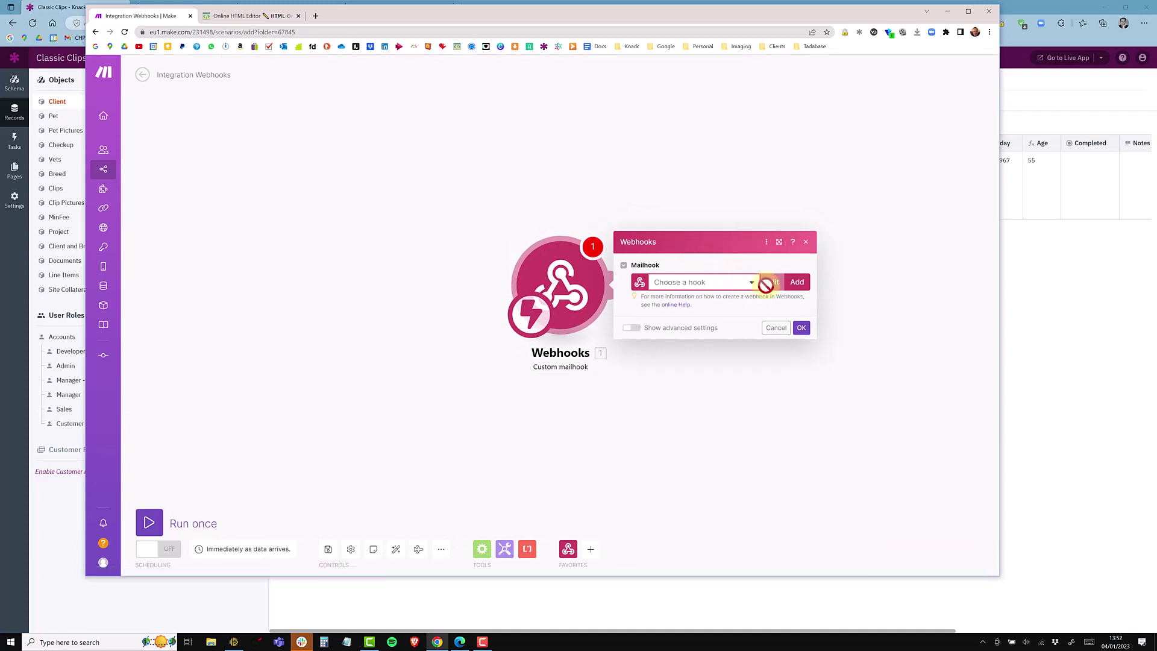
Step: Add a mailhook named "Send attachment for TOB" and give the scenario the same name
left_click(800, 287)
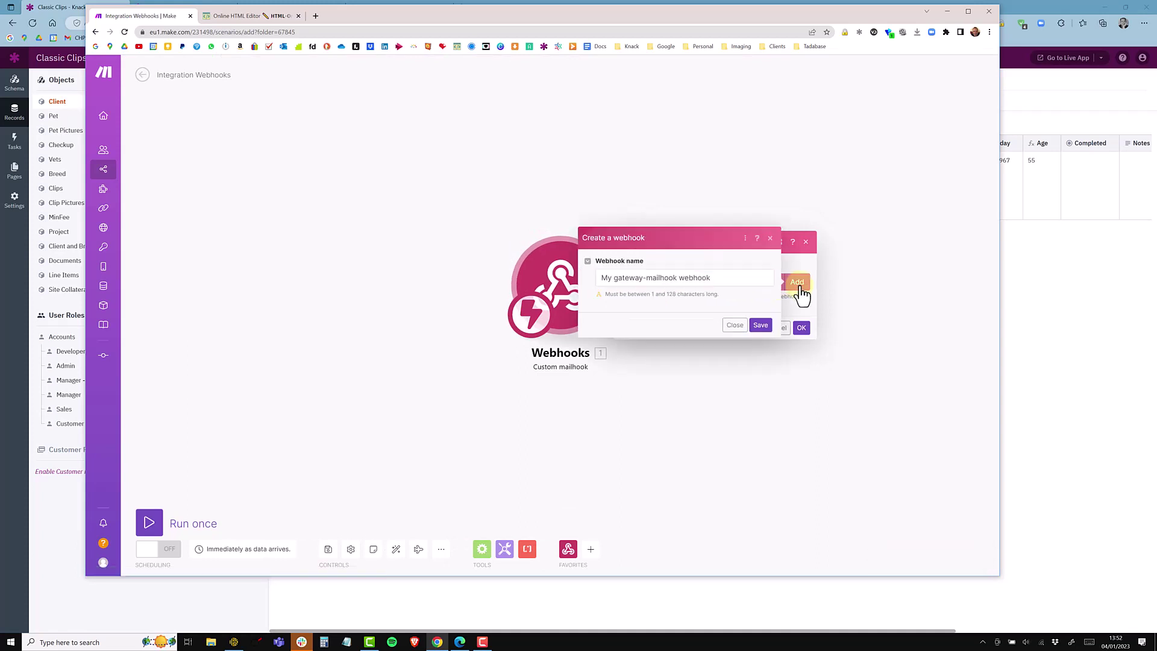
left_click_drag(712, 277, 591, 276)
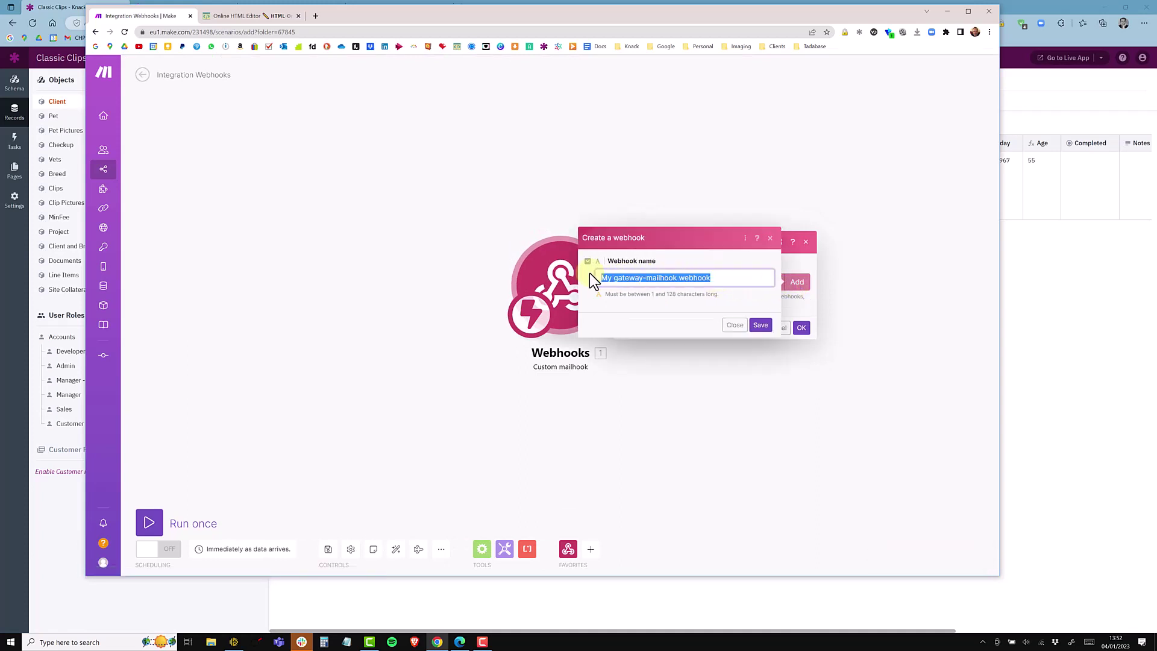
type("Send attachment for TOB")
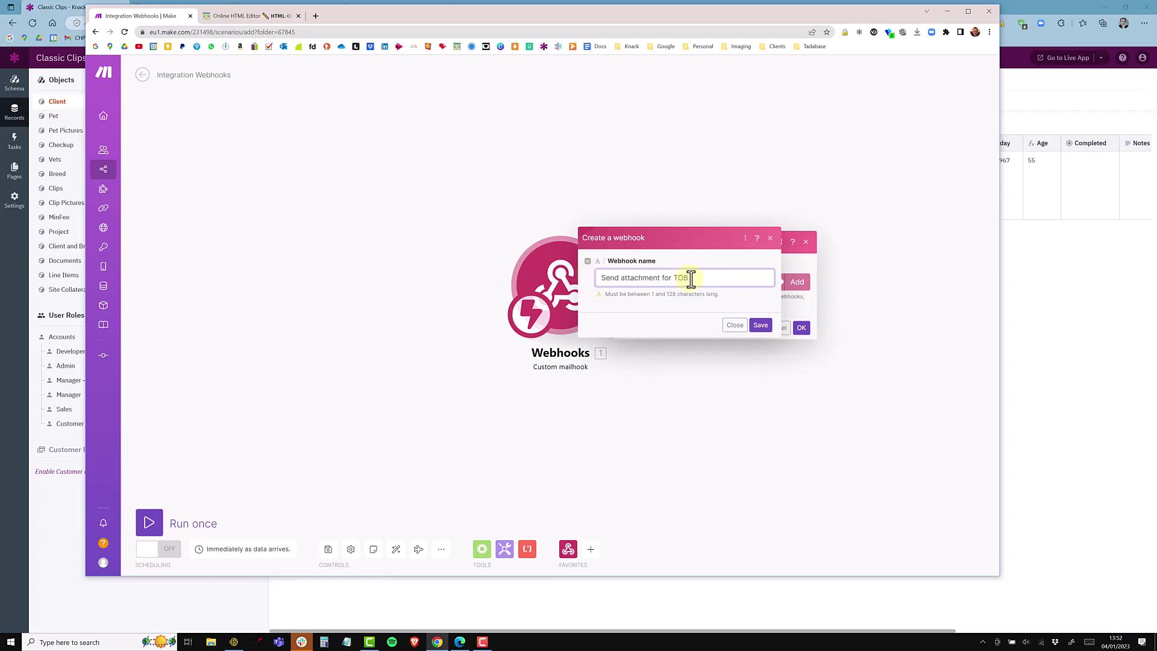
key("ctrl+a")
key("ctrl+c")
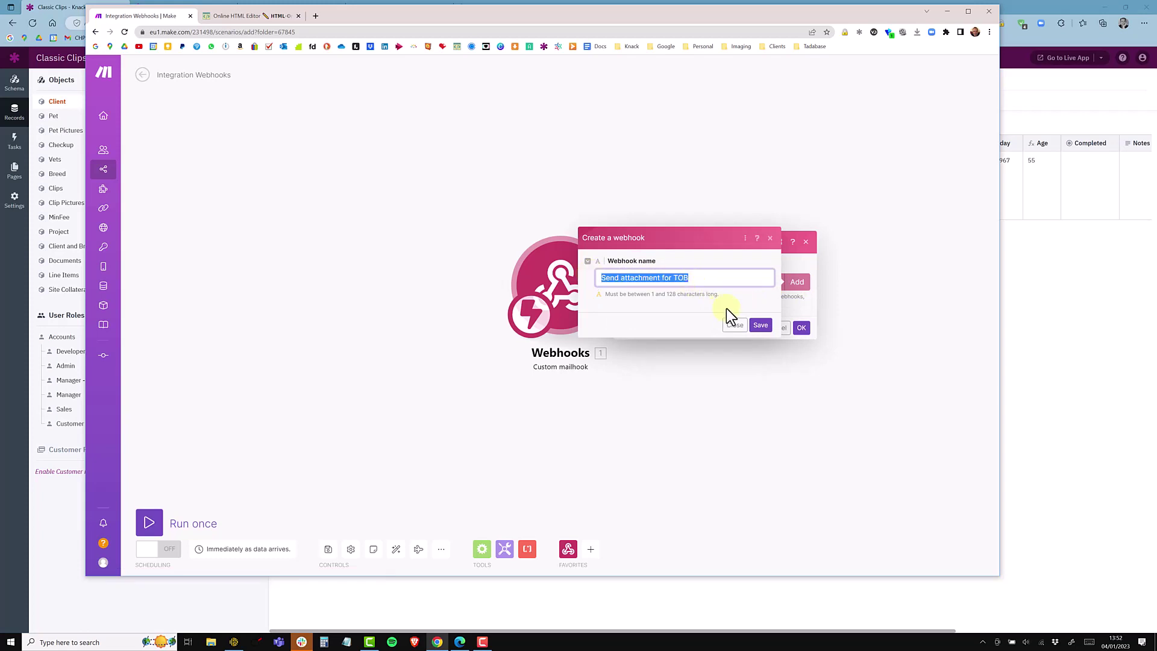
left_click(760, 325)
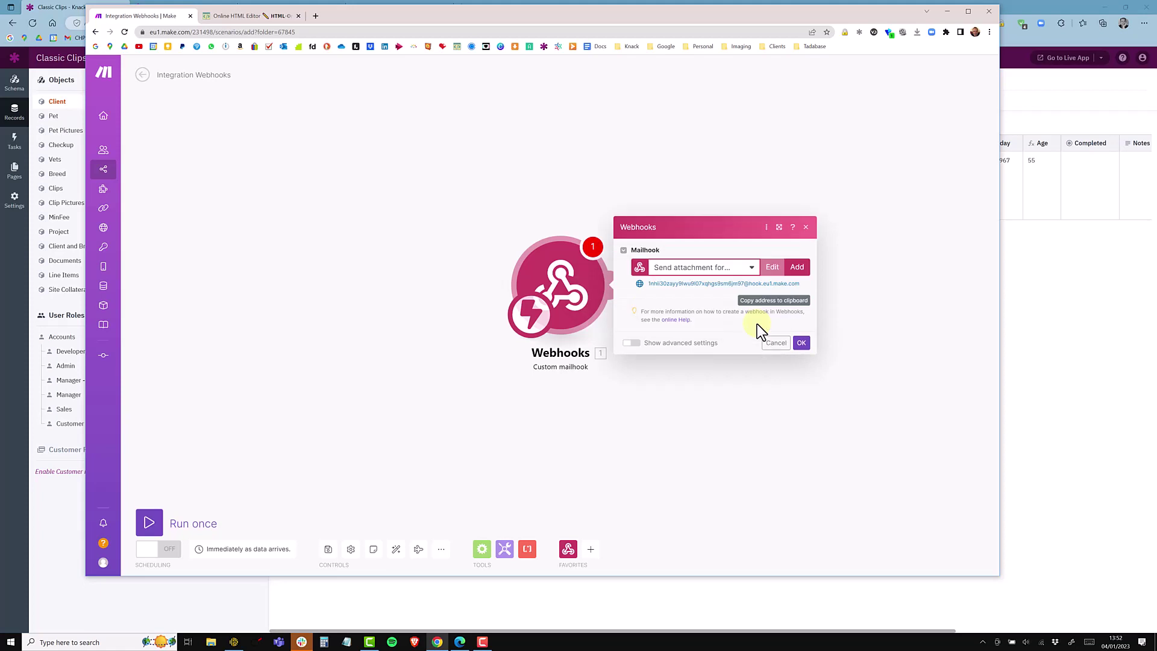
left_click(187, 77)
key("ctrl+v")
Step: Copy the new mailhook's address and confirm the Webhooks module settings
left_click(751, 305)
left_click_drag(658, 283, 799, 286)
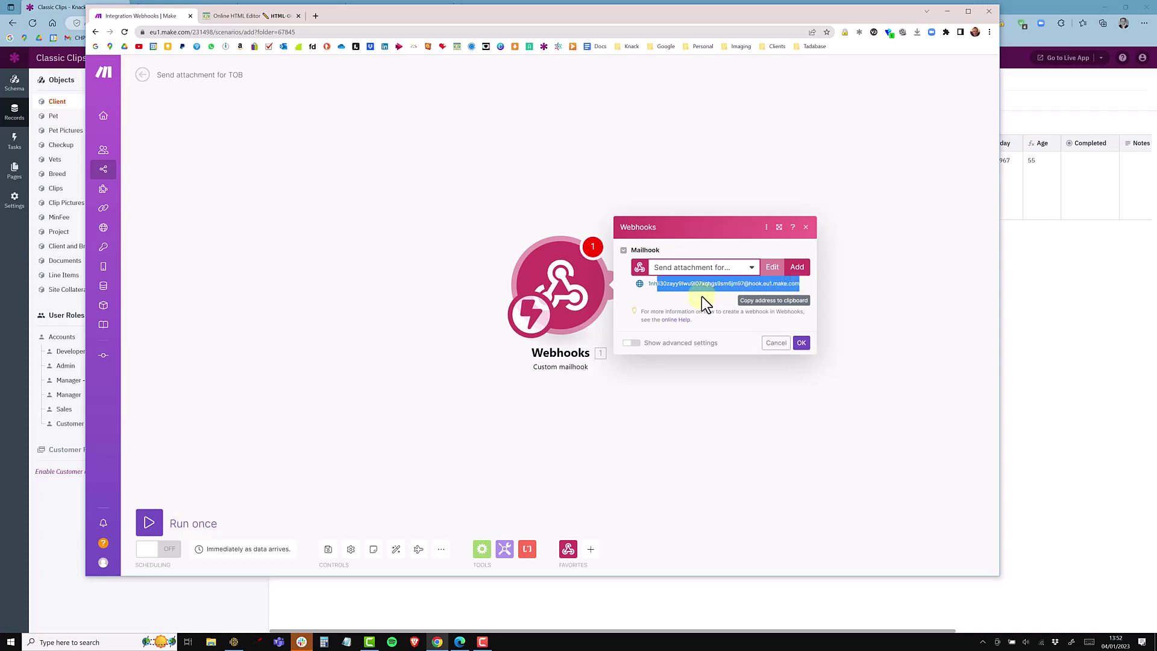
left_click(760, 301)
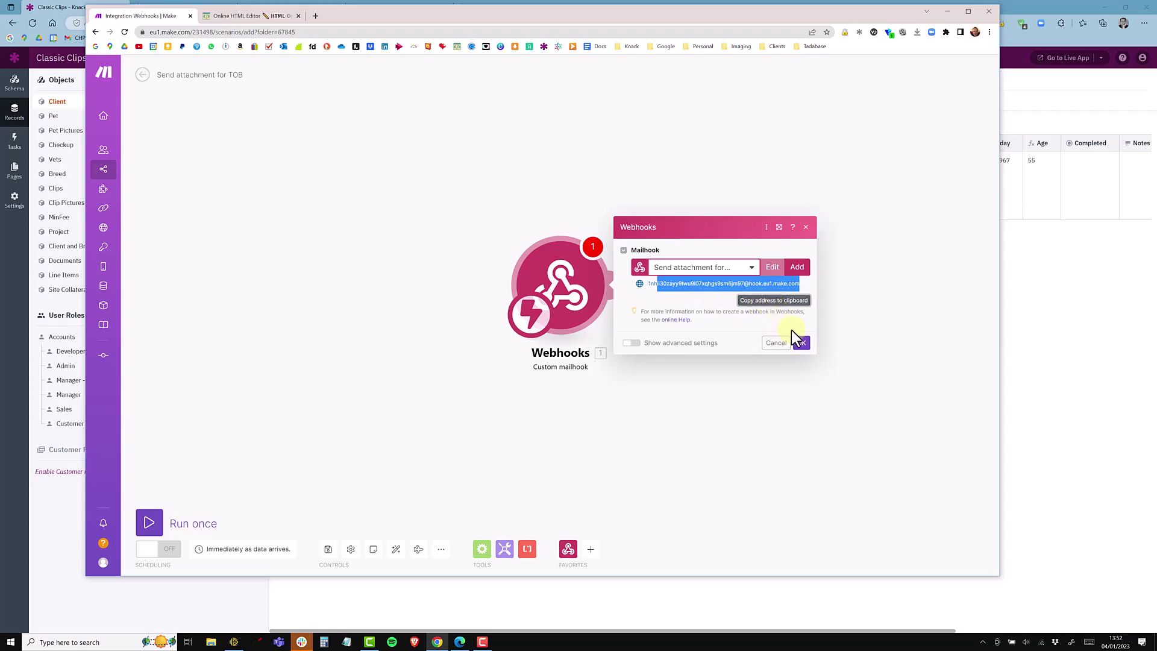
left_click(799, 343)
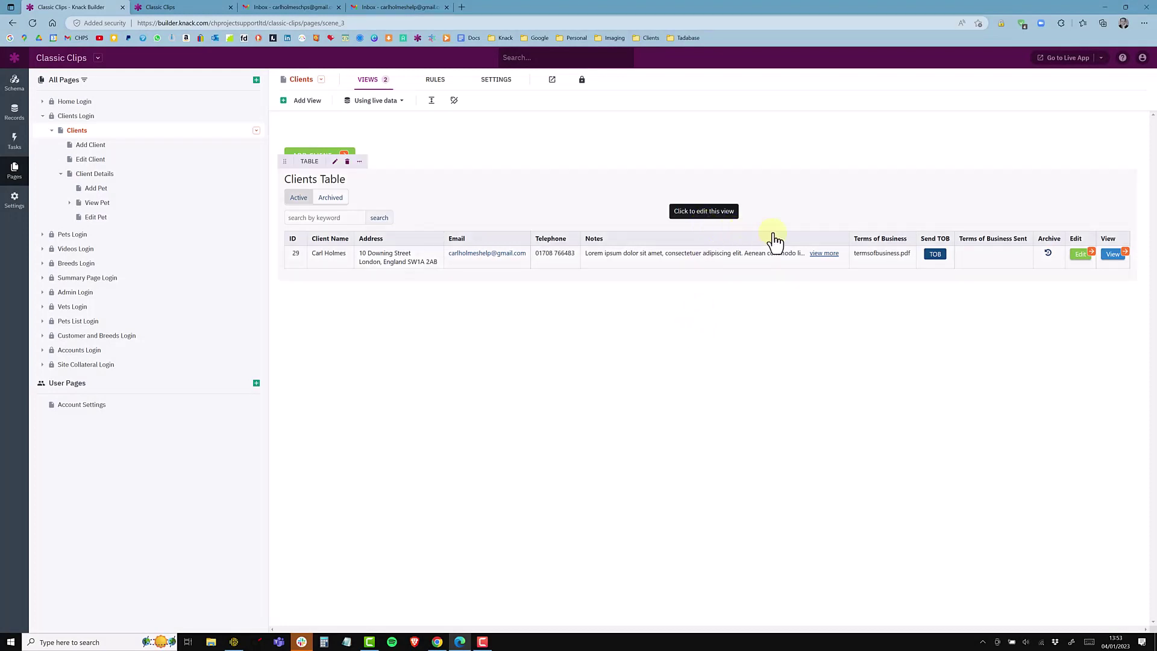
Step: In the Knack builder's Clients table, open the Send TOB column and replace Action #1's custom recipient address with the copied mailhook address
left_click(939, 247)
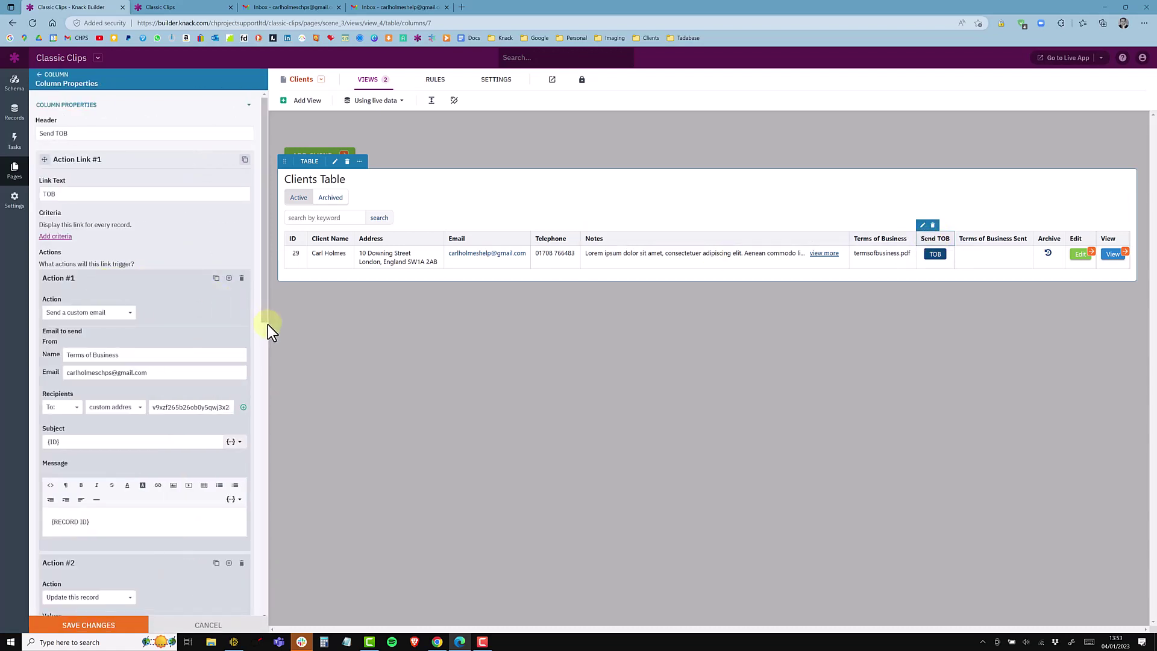
left_click_drag(269, 325, 308, 325)
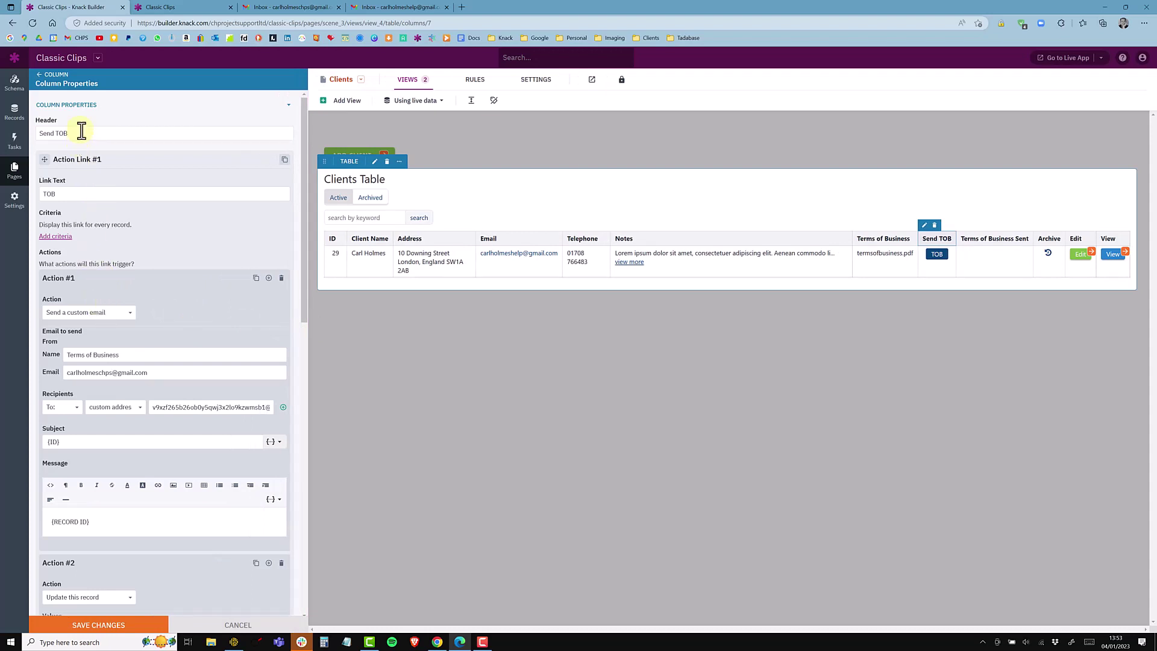
left_click(41, 196)
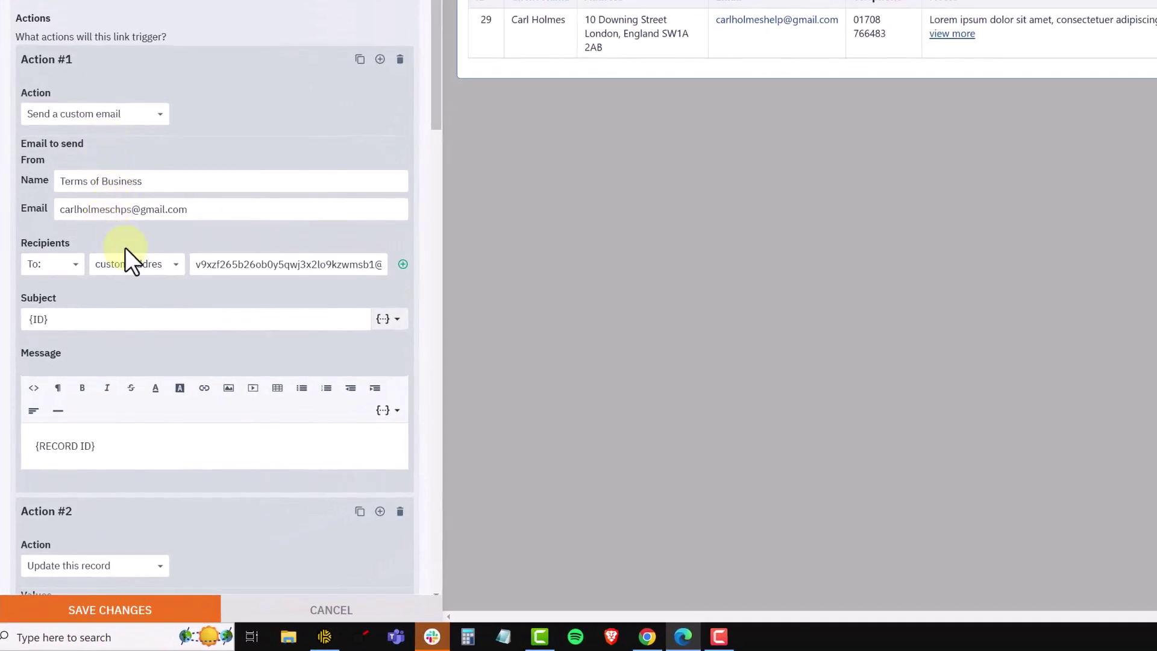
left_click(206, 268)
key("ctrl+a")
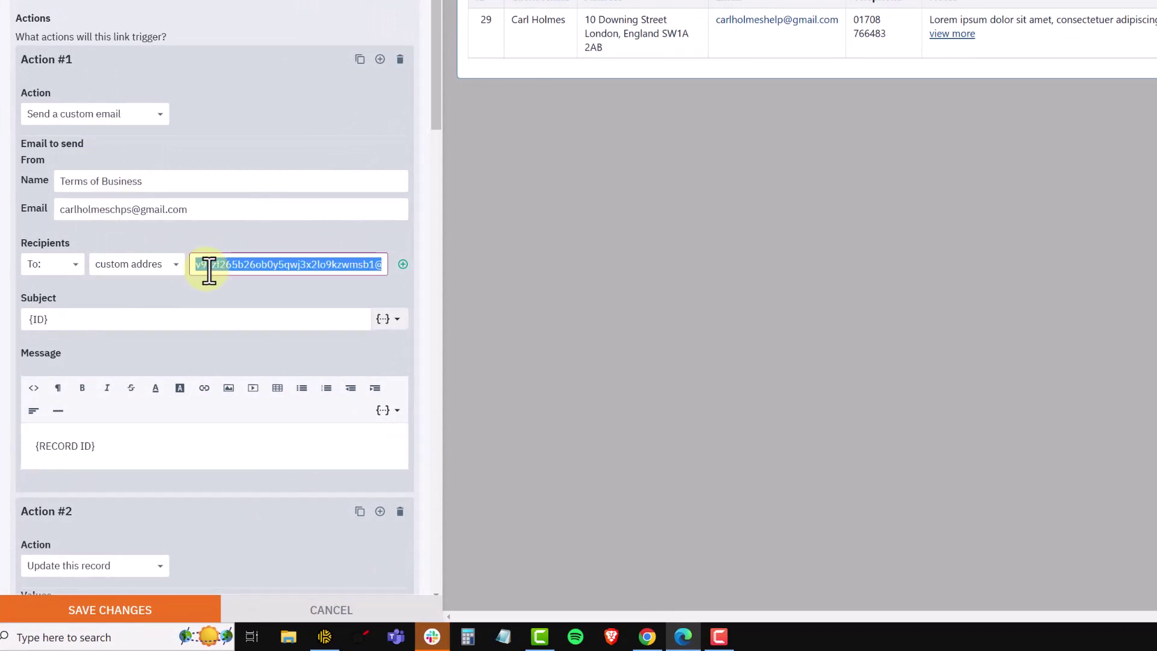
key("BackSpace")
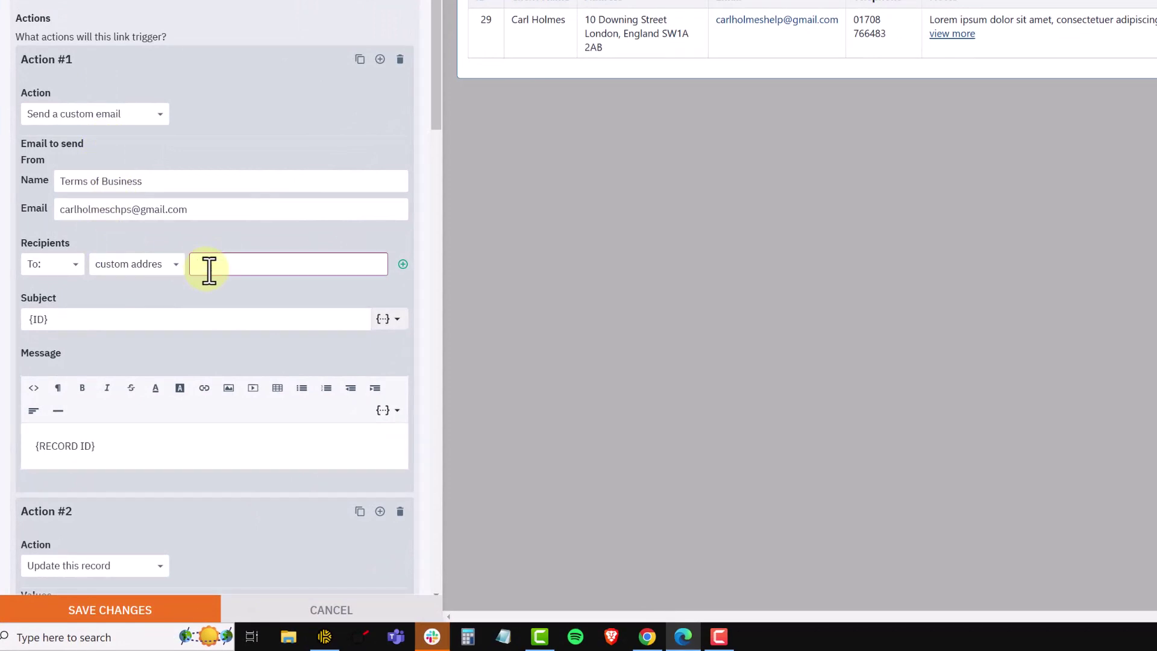
key("ctrl+v")
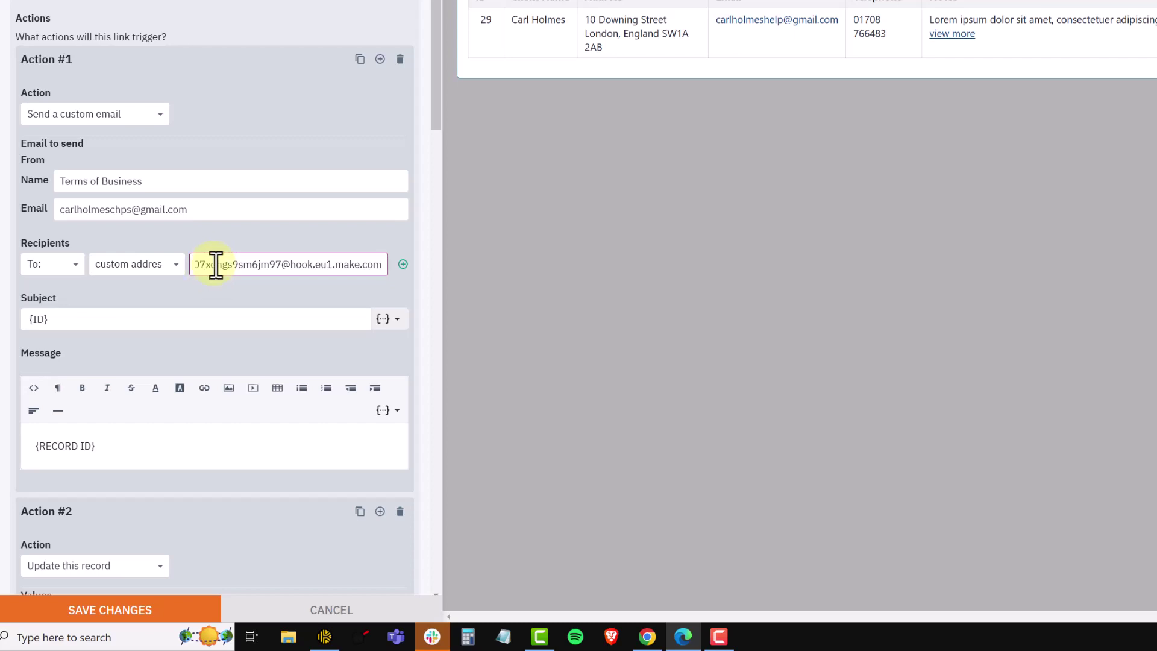
Step: Clear the custom email's message and replace its subject with the ID field
left_click_drag(69, 316, 6, 321)
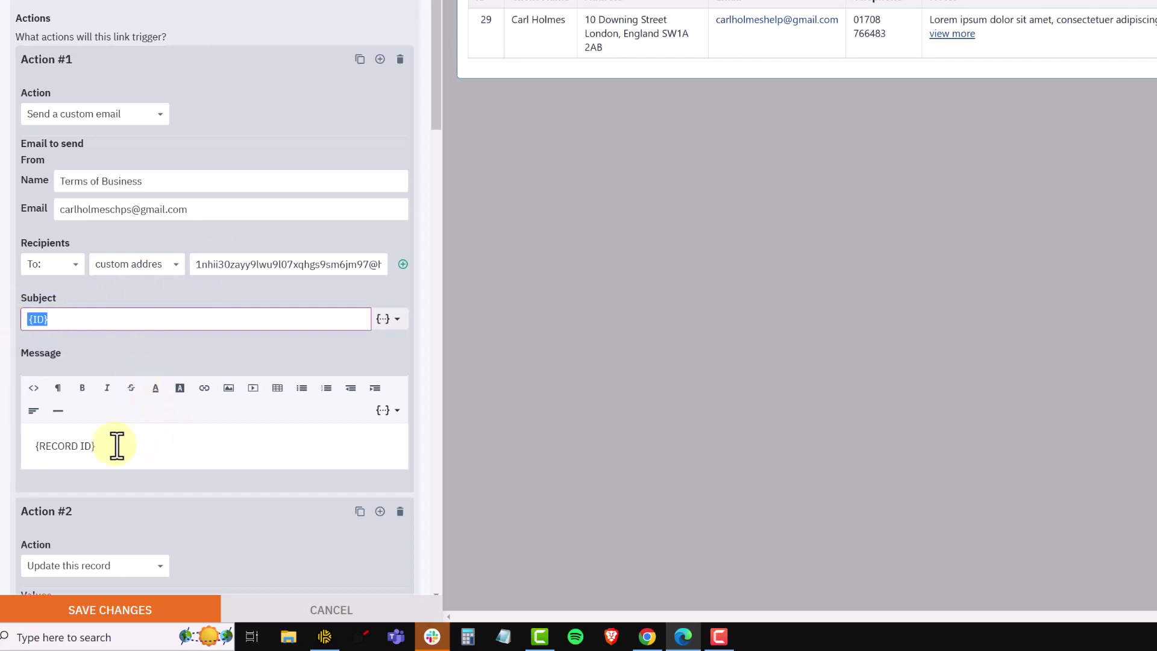
left_click_drag(114, 446, 35, 446)
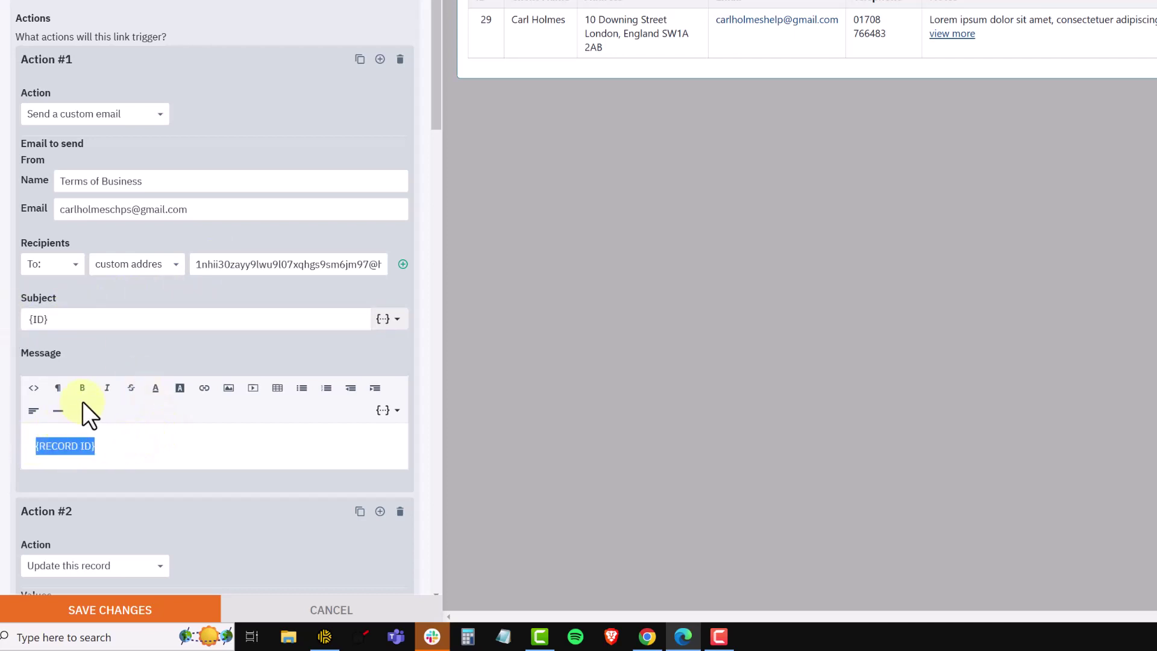
key("BackSpace")
left_click(73, 321)
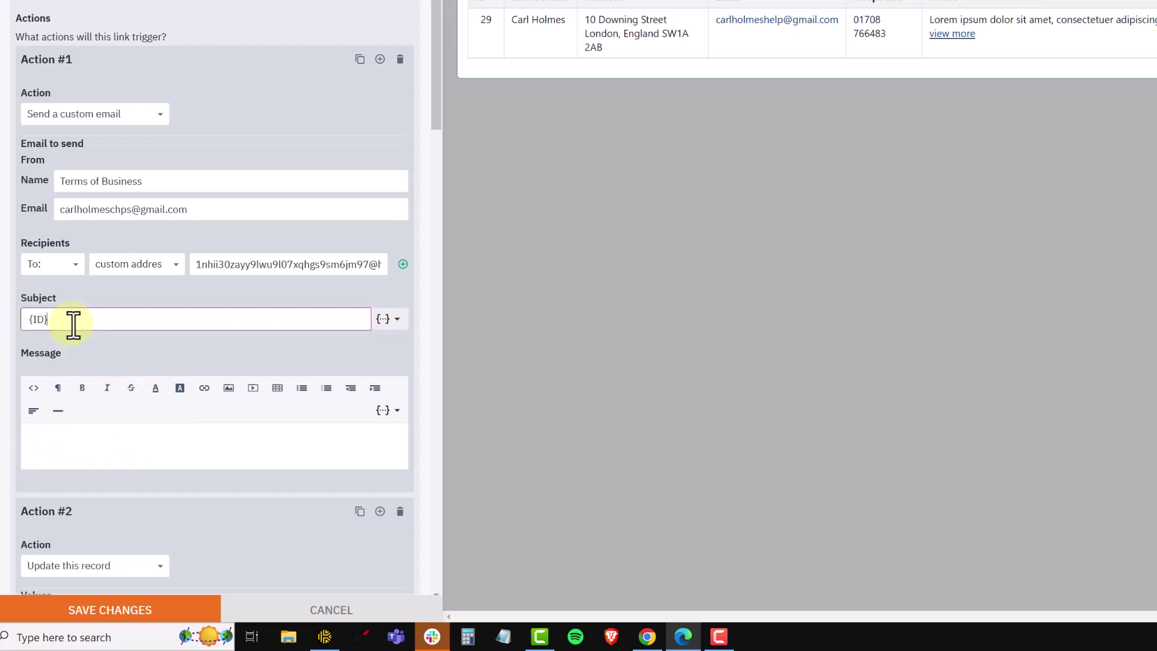
left_click_drag(73, 324, 24, 325)
key("BackSpace")
left_click(385, 319)
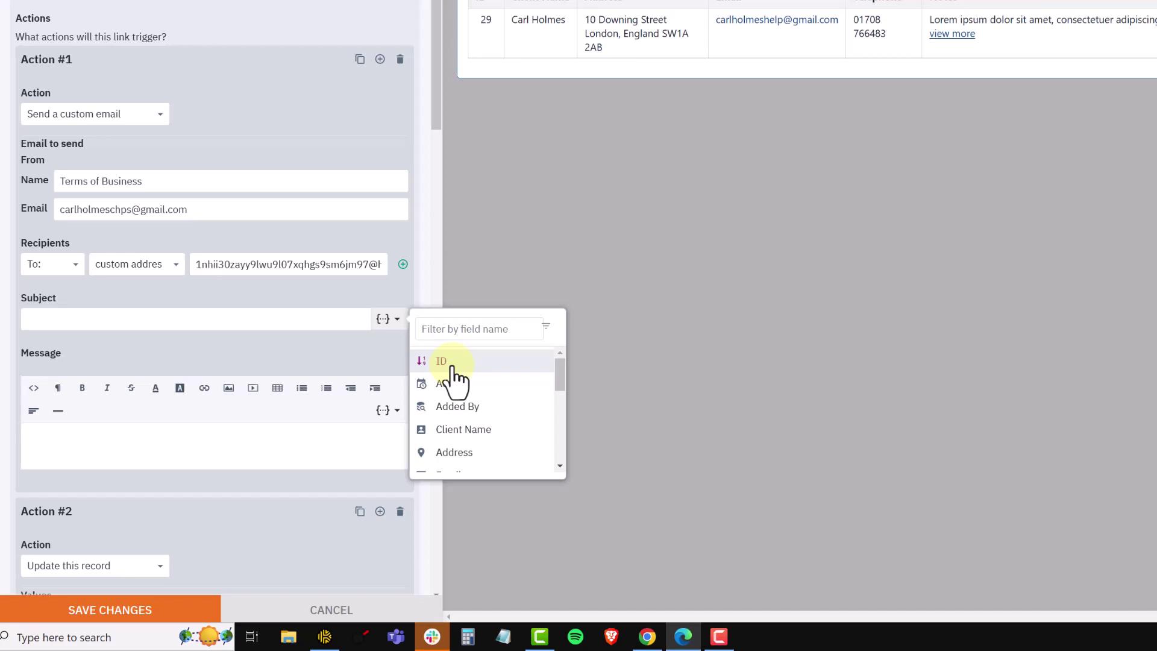
left_click(453, 364)
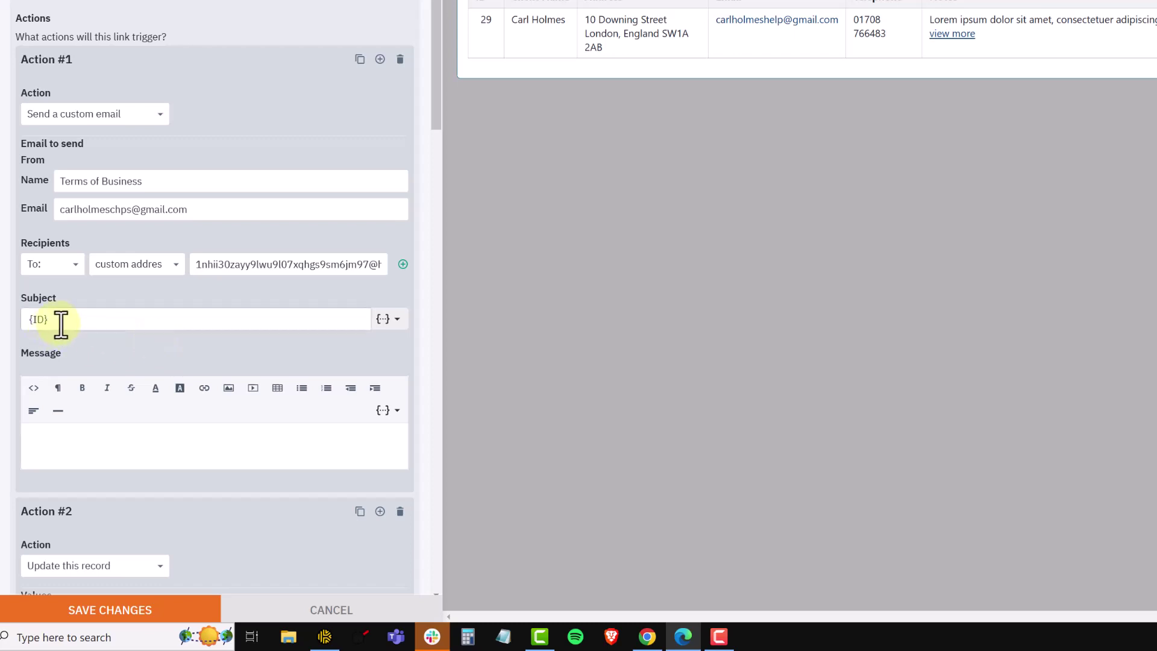
left_click_drag(56, 320, 6, 332)
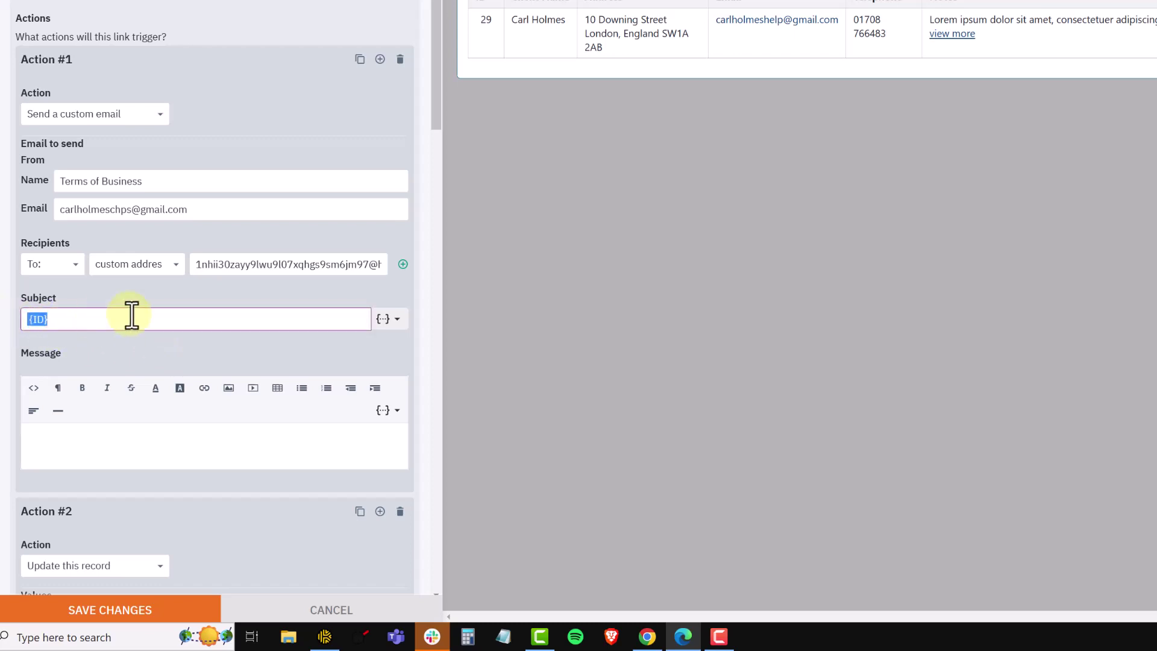
left_click(87, 446)
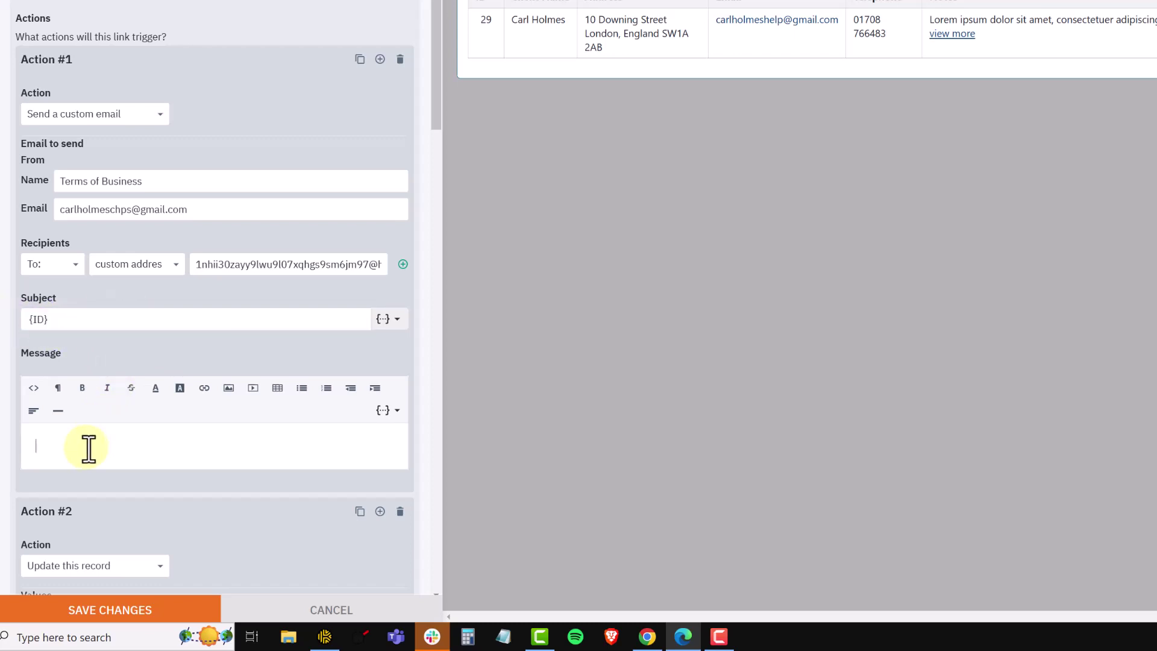
left_click(386, 320)
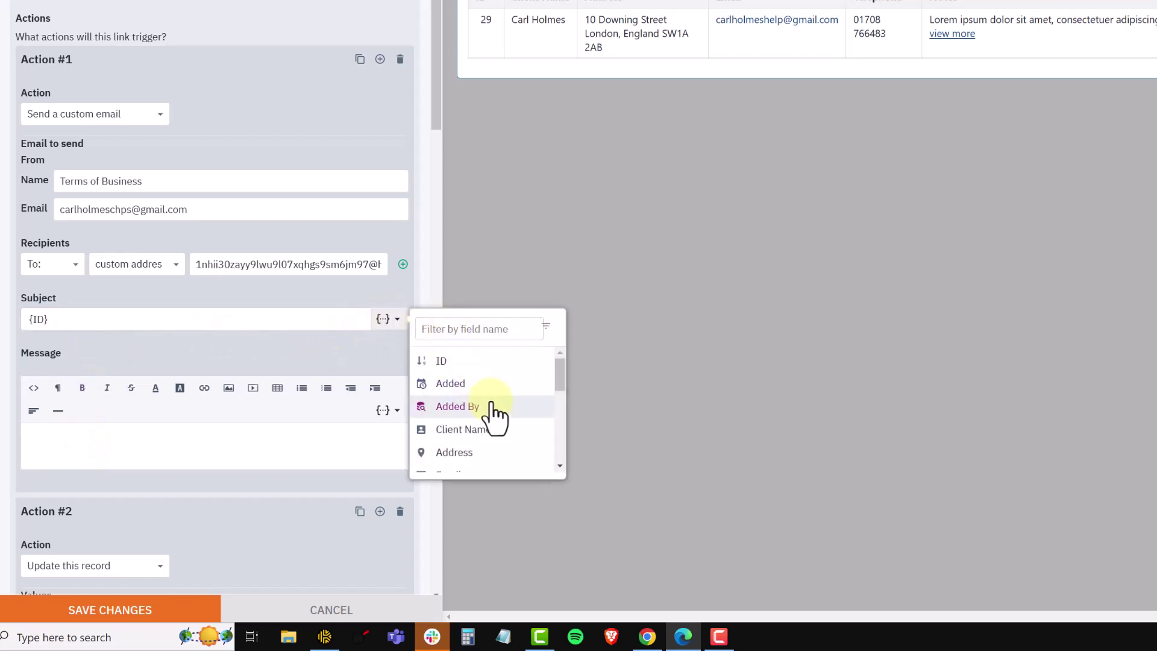
left_click_drag(554, 369, 558, 450)
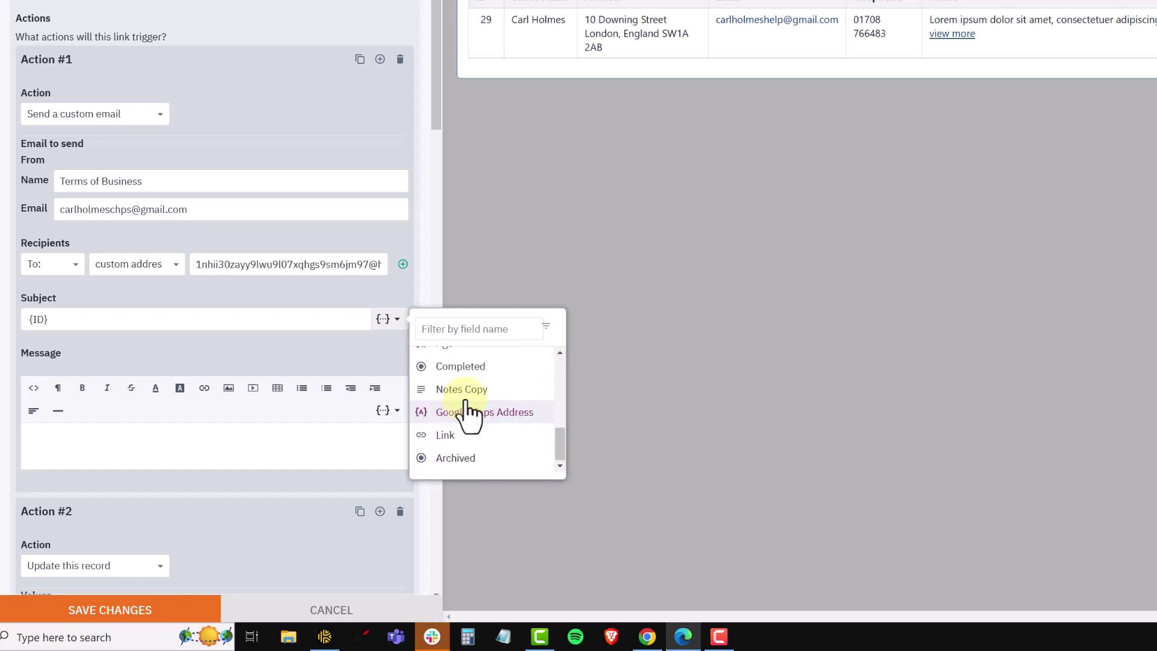
left_click(254, 439)
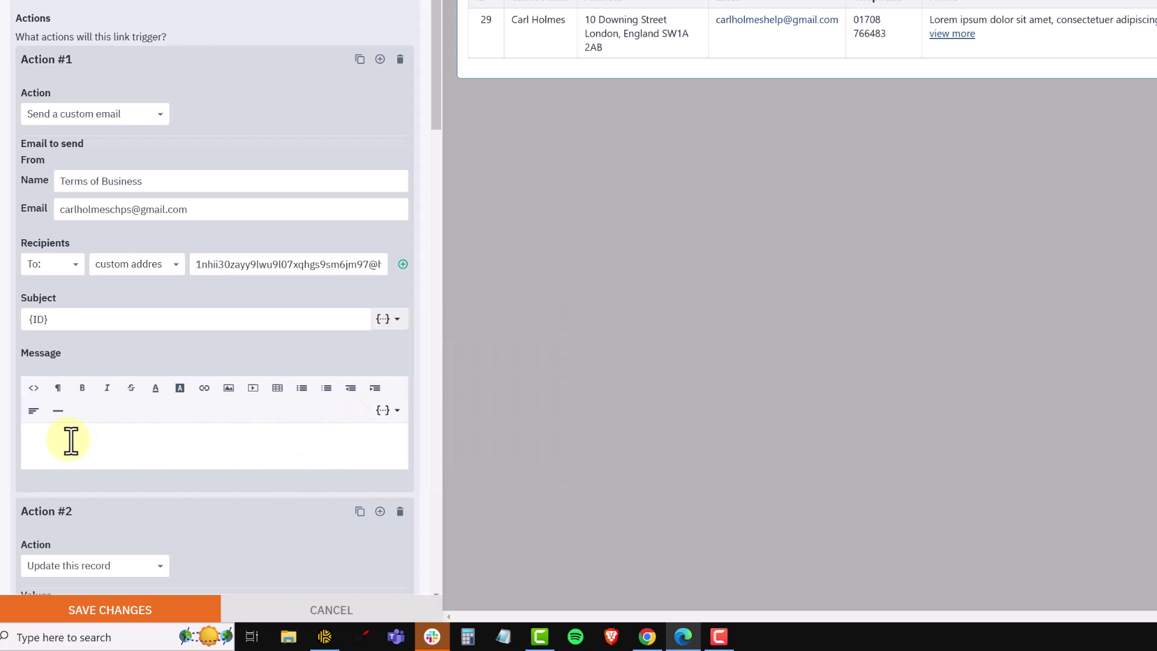
Step: Insert the RECORD ID value into the email message and remove the blank line above it
left_click(387, 415)
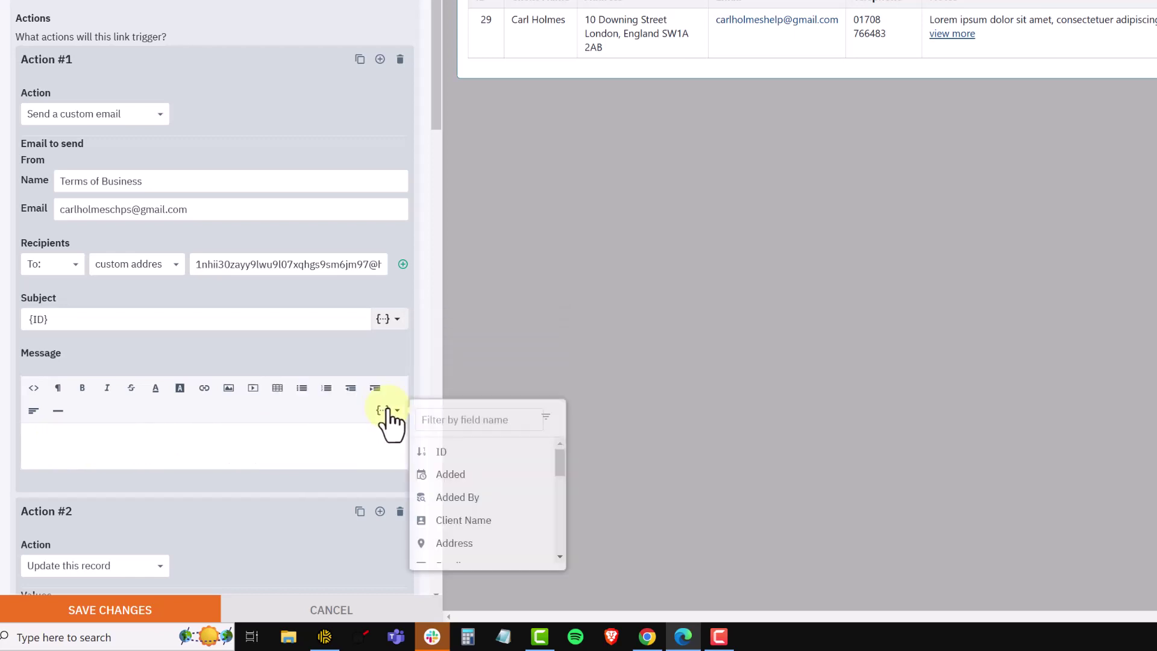
left_click_drag(558, 465, 554, 541)
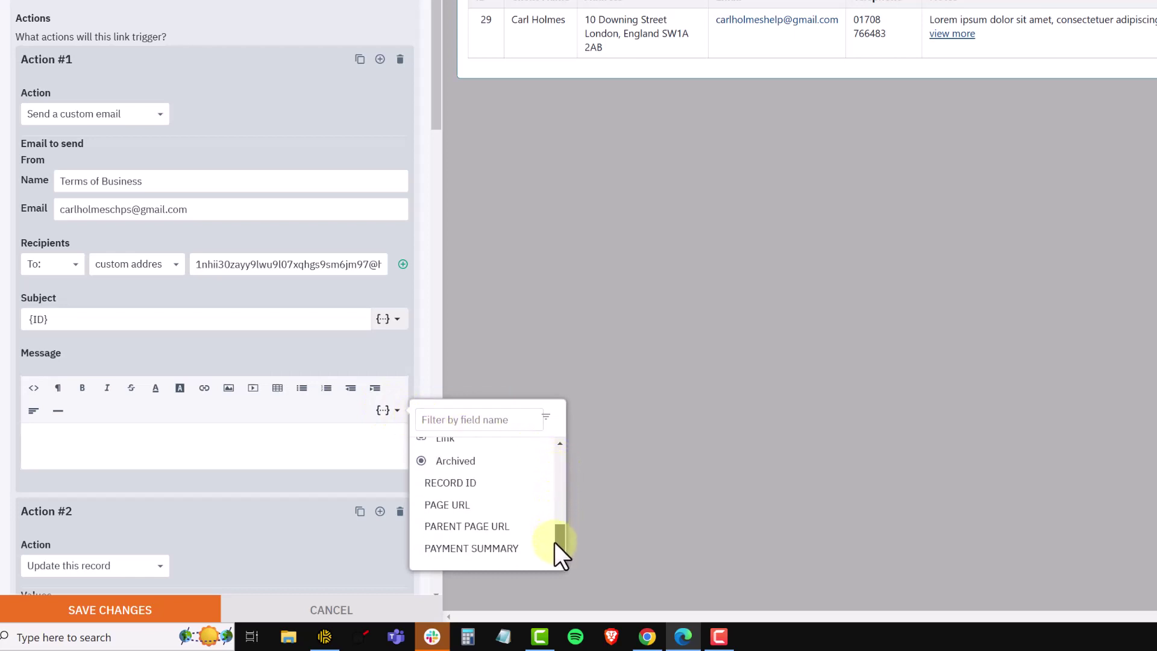
left_click(470, 482)
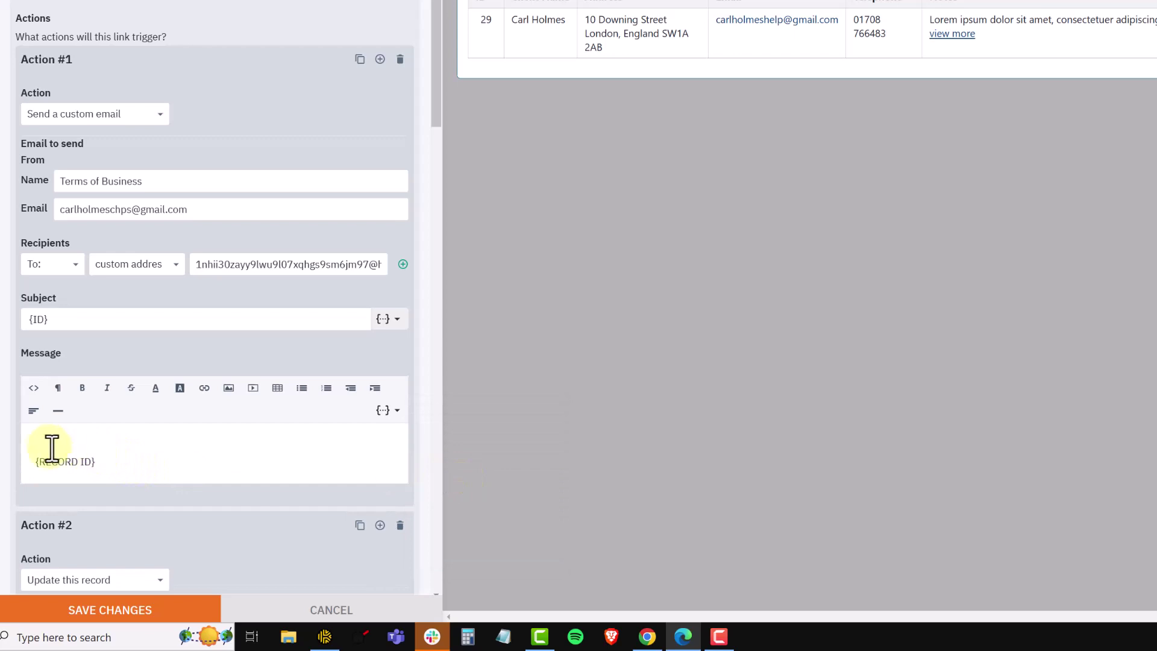
left_click(31, 445)
key("Delete")
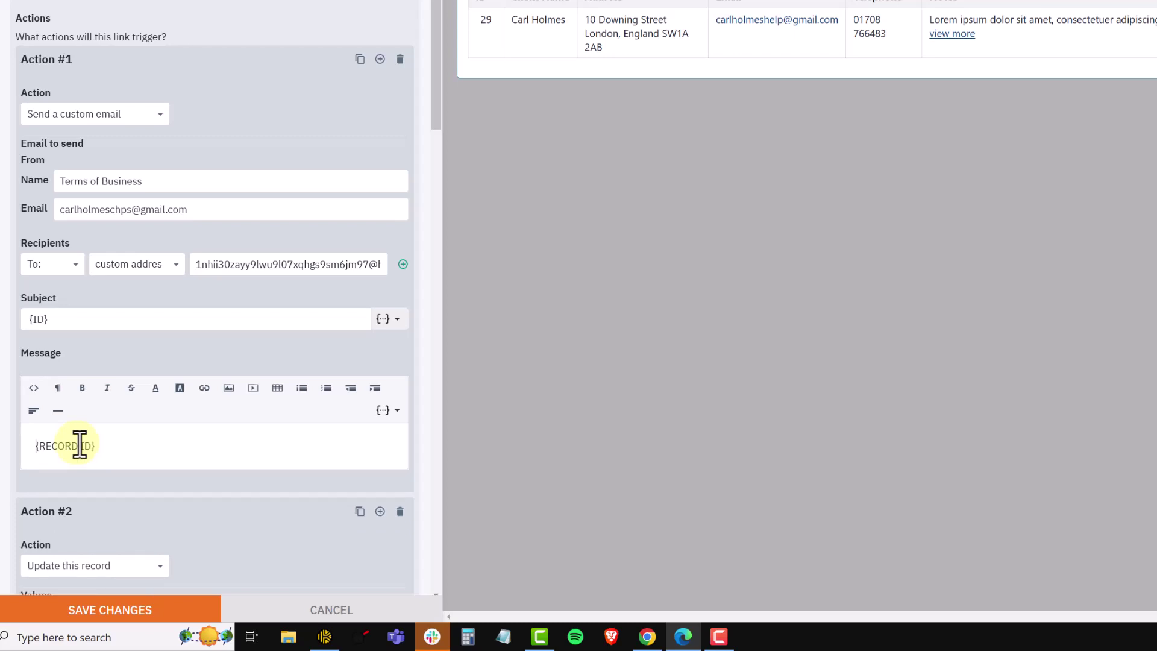
Step: Show the email message as HTML code, examine the tags around the RECORD ID value and save the action link changes
left_click_drag(104, 447, 28, 447)
left_click(141, 447)
left_click_drag(90, 450, 30, 447)
left_click(34, 388)
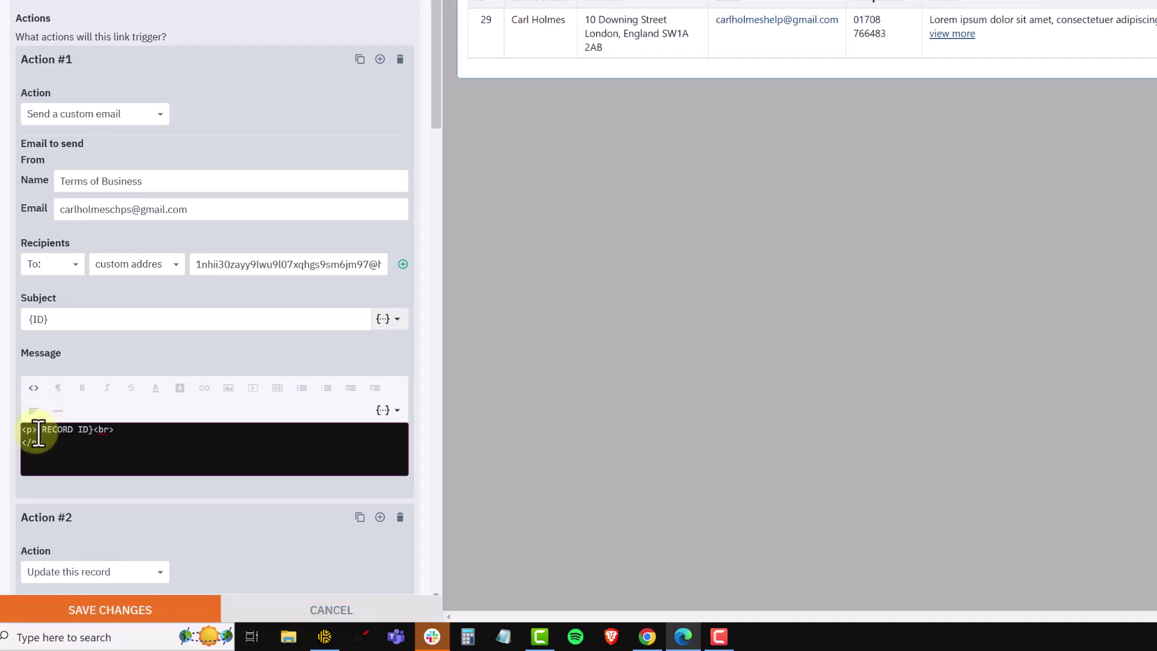
left_click_drag(37, 430, 18, 431)
left_click_drag(38, 429, 93, 431)
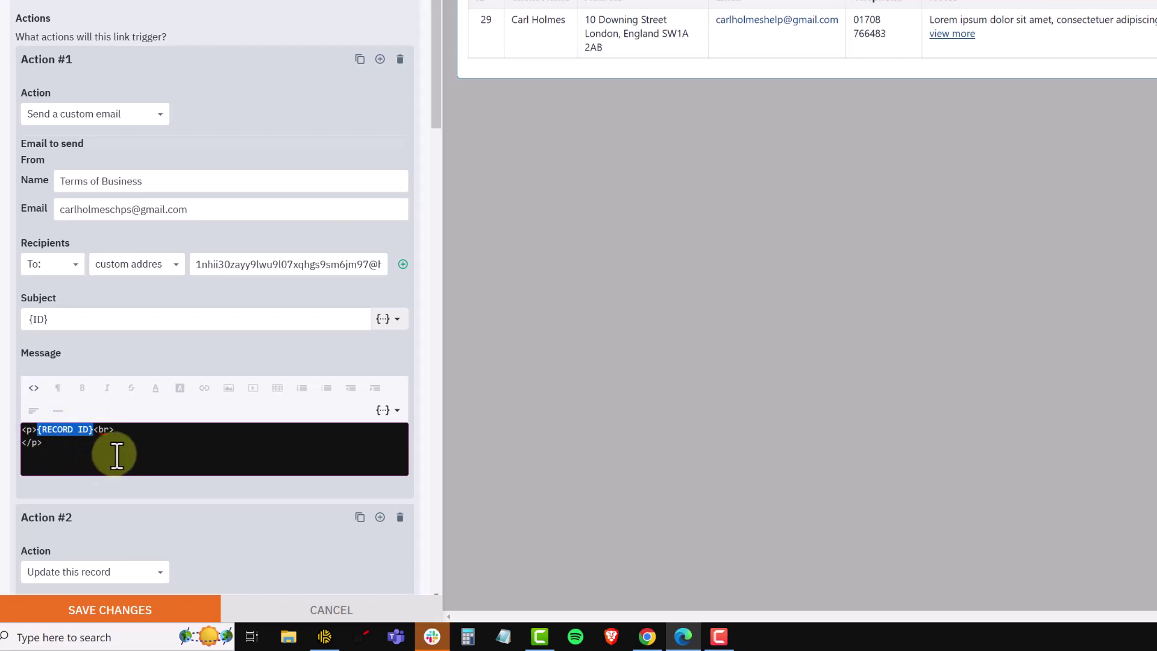
left_click(40, 433)
left_click_drag(39, 433, 26, 434)
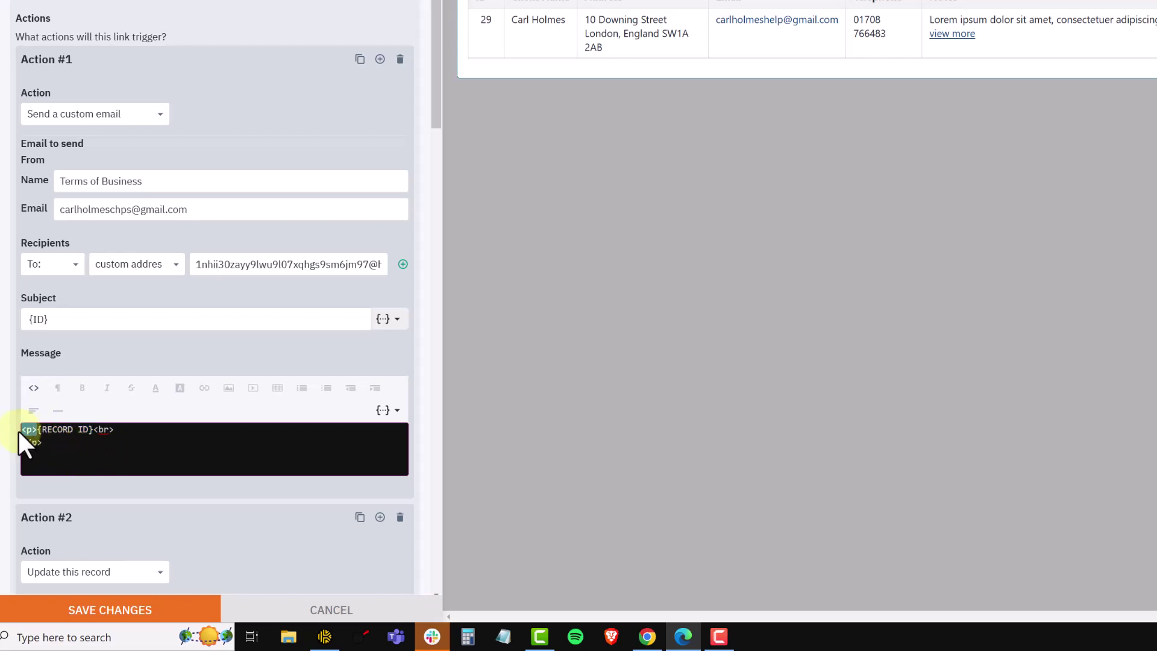
left_click(43, 431)
left_click_drag(42, 432, 91, 432)
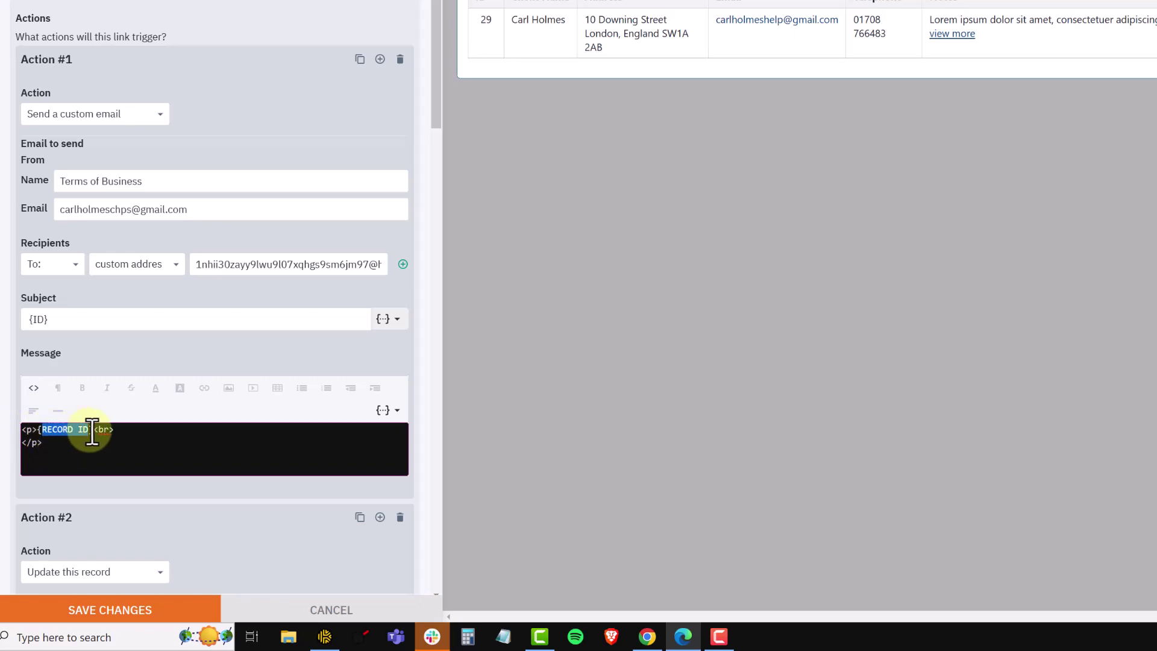
left_click(123, 610)
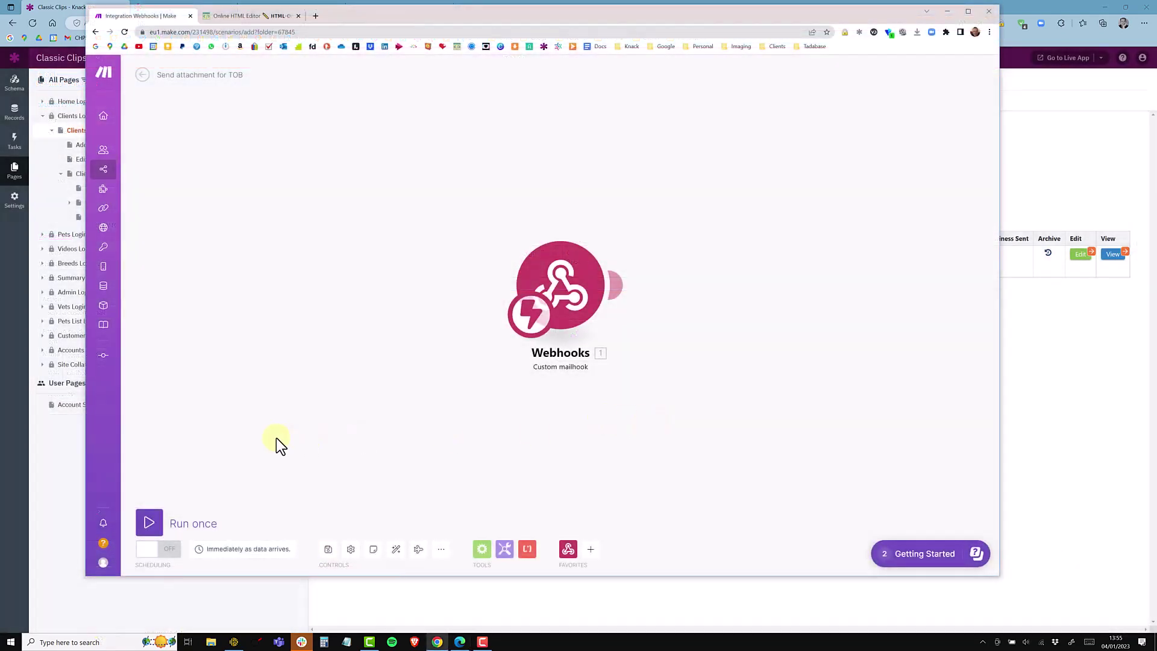
Step: Run the Make scenario once and trigger the client's TOB action link in the live Clients table
left_click(156, 524)
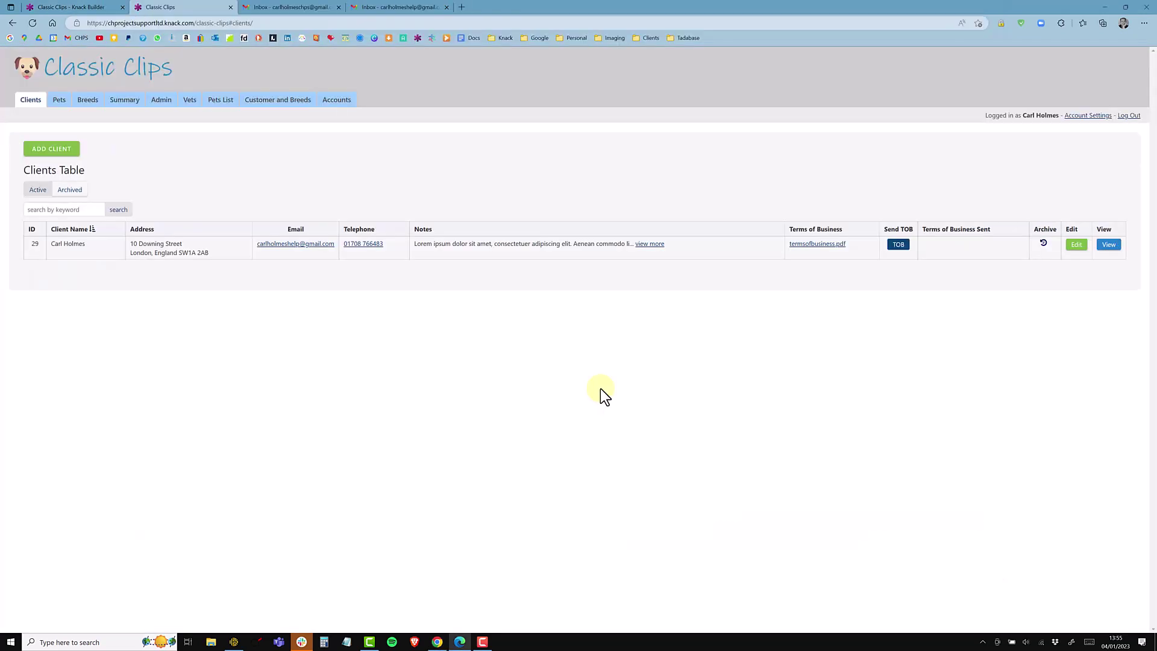
left_click(900, 250)
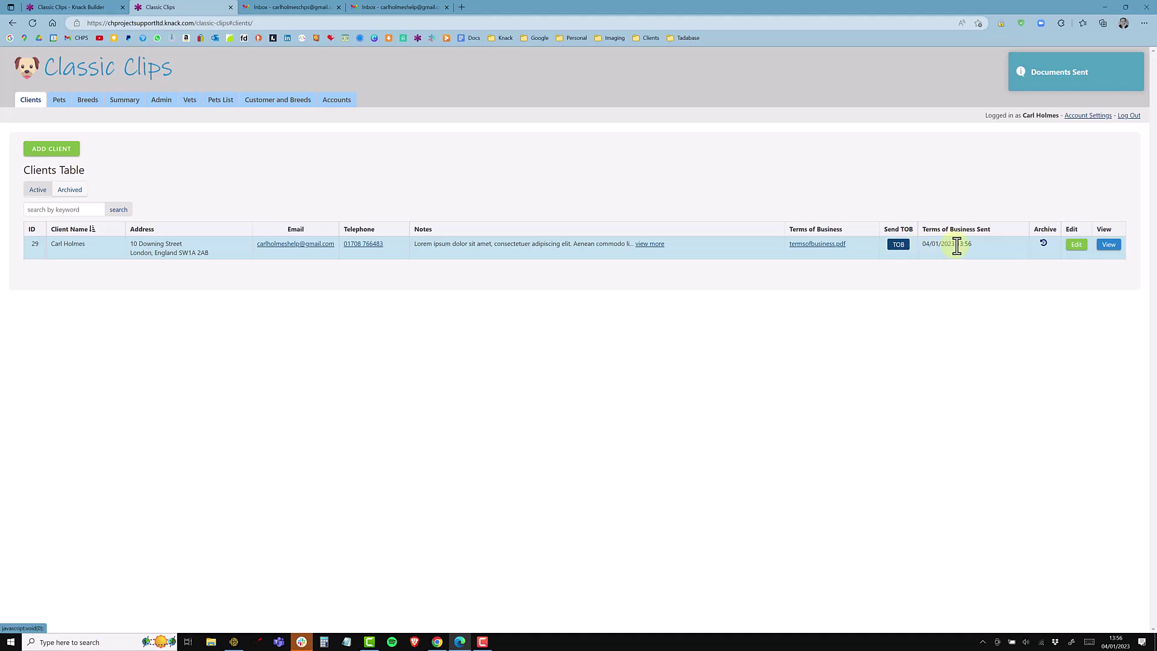
left_click_drag(971, 243, 923, 245)
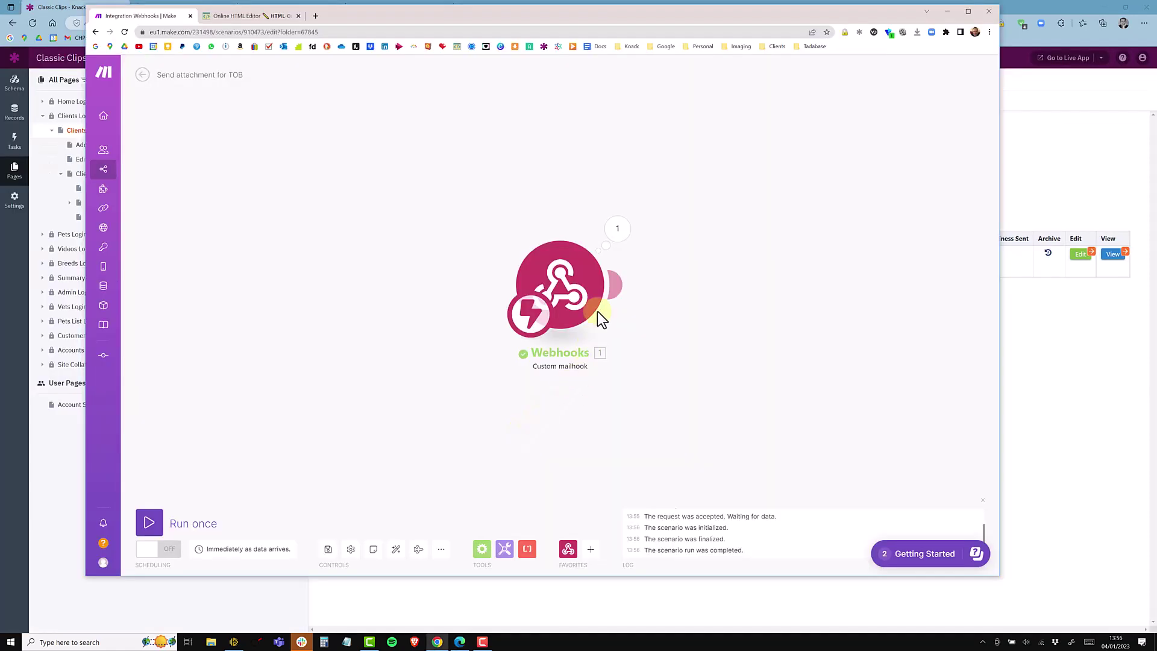
Step: In Make, open the Webhooks module's run output and examine the subject, text and HTML content of the received email
left_click(618, 232)
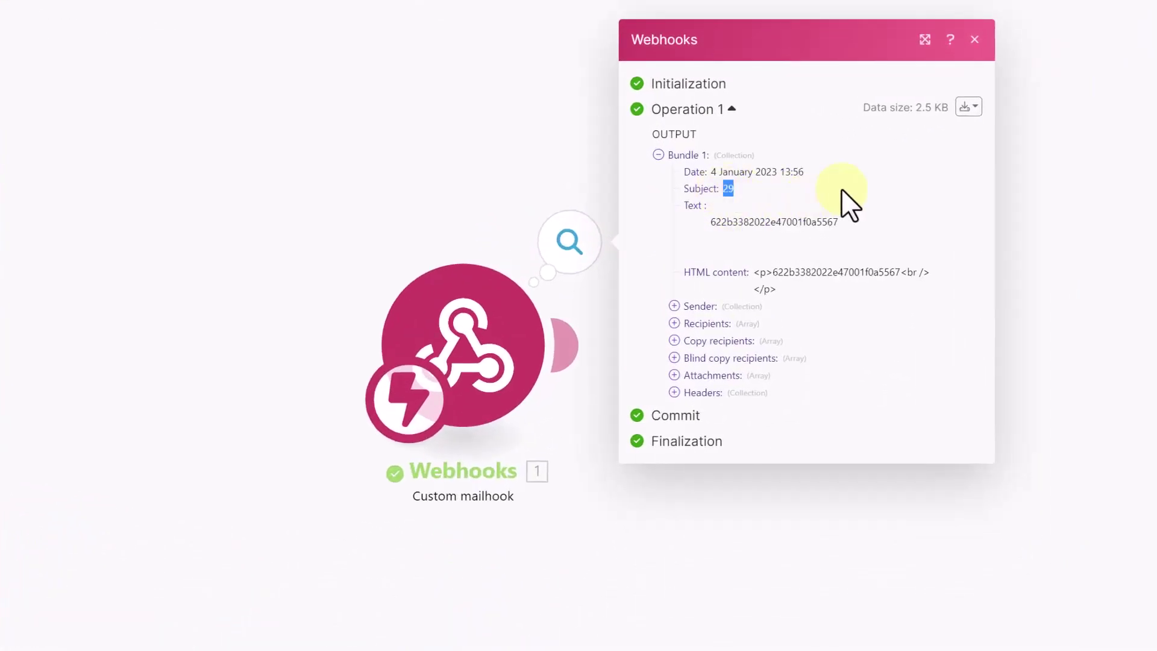
left_click_drag(843, 222, 714, 222)
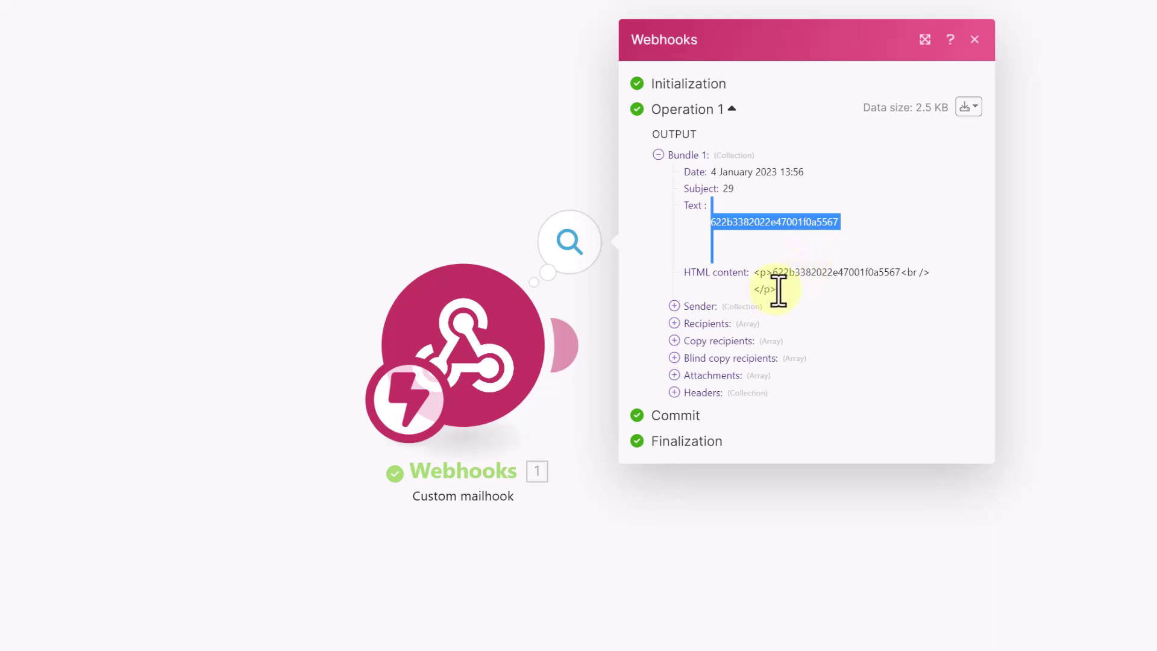
left_click_drag(775, 290, 749, 269)
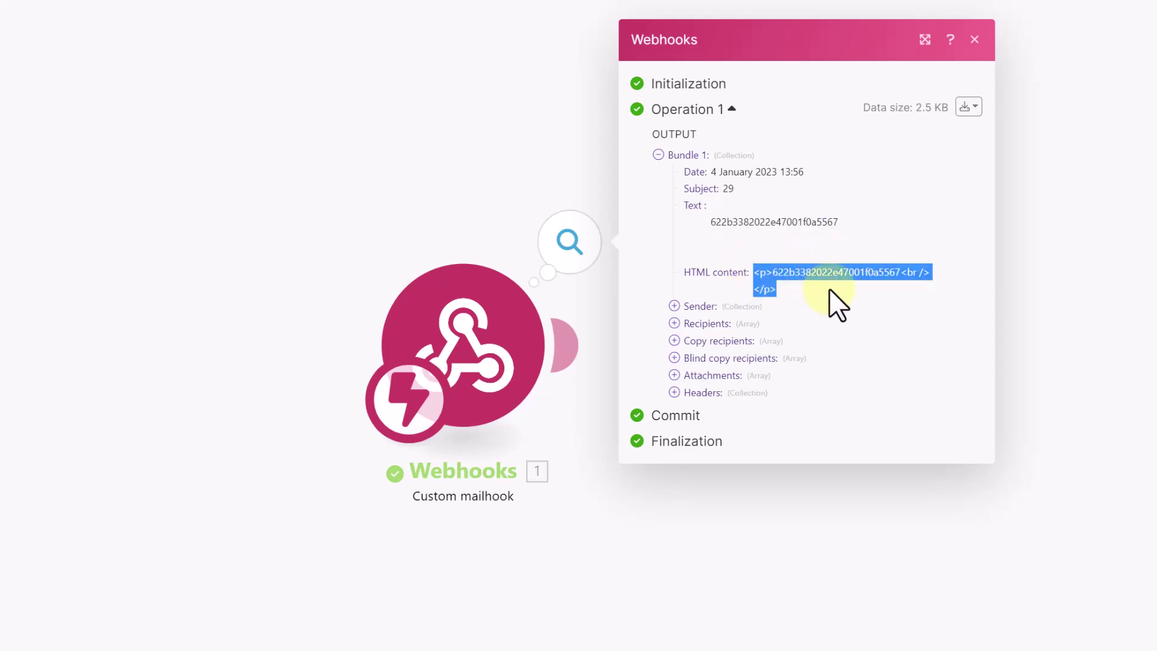
left_click_drag(878, 272, 900, 272)
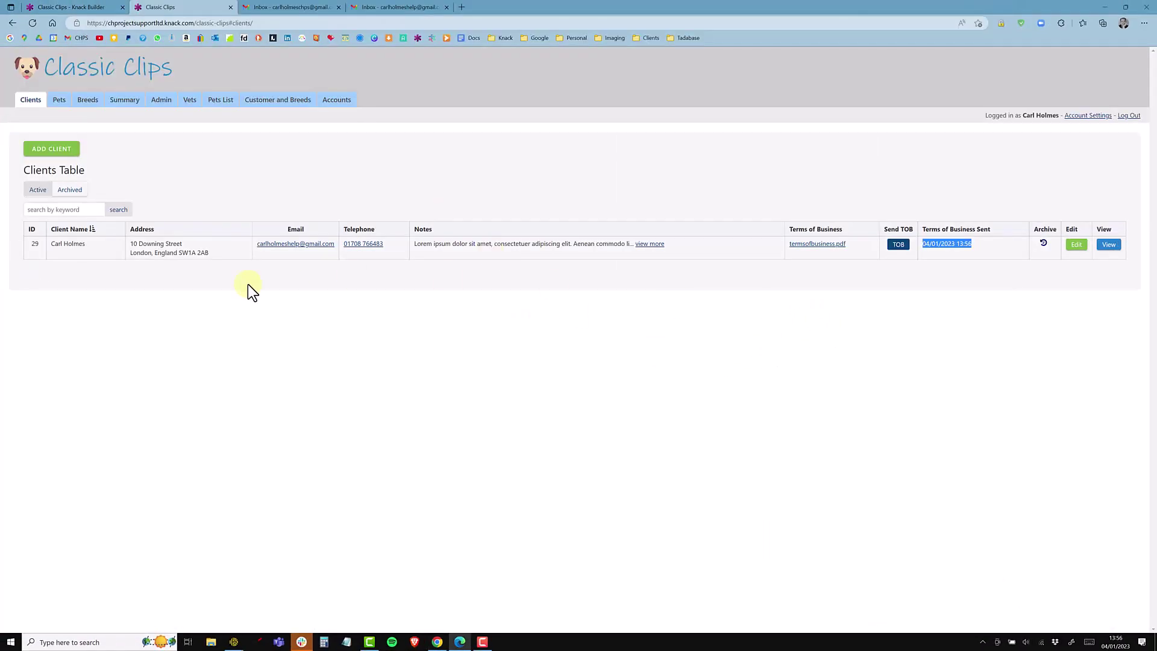
Step: Check the client's ID in the live Clients table and in the Knack builder's Client records
left_click_drag(89, 247, 39, 244)
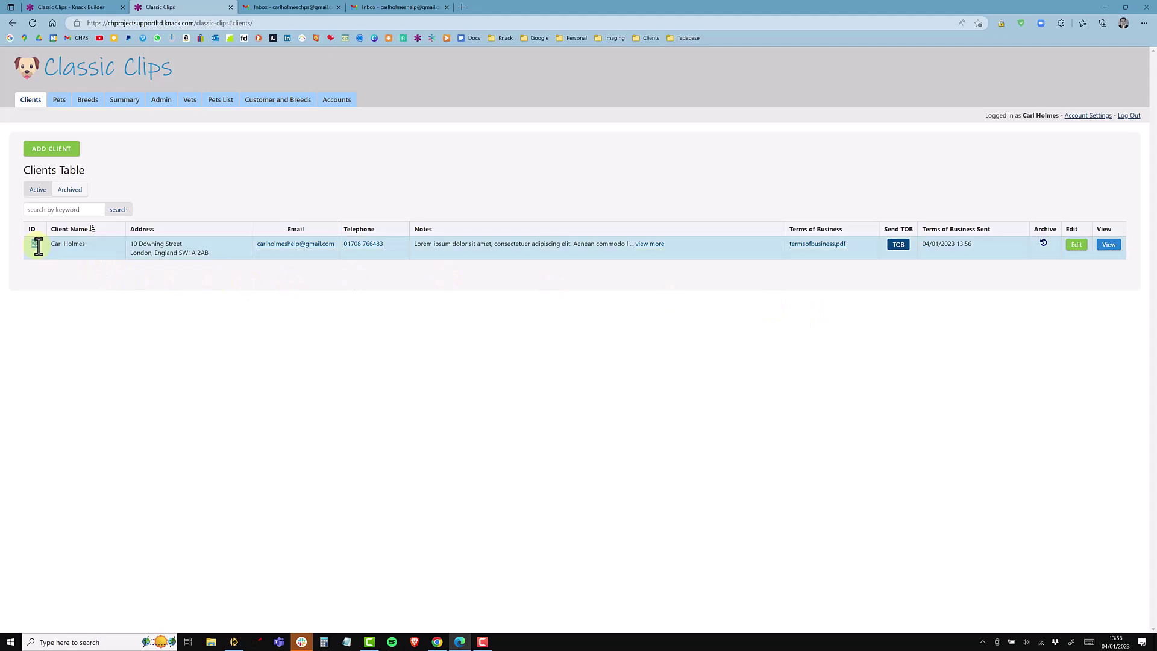
left_click(74, 7)
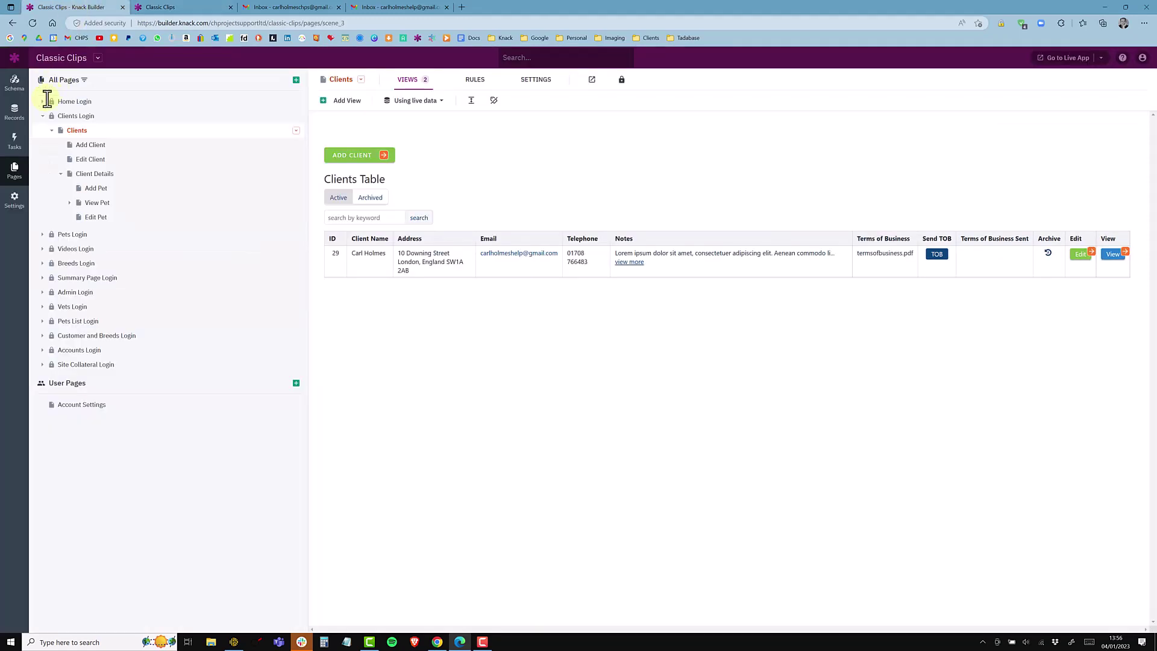
left_click(8, 120)
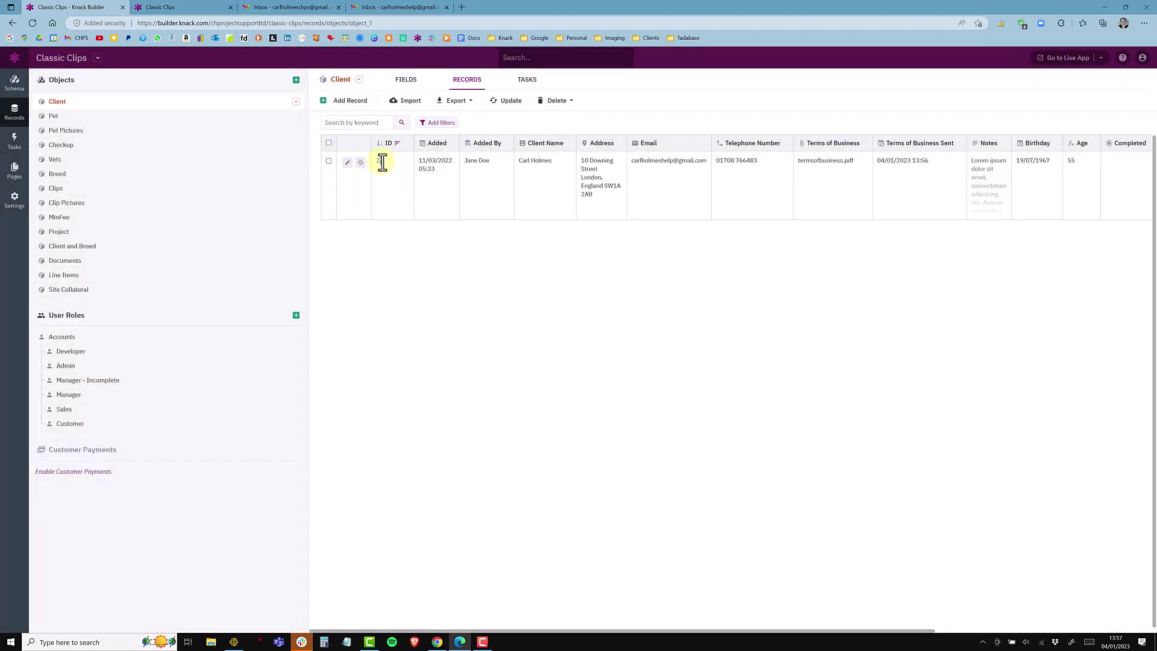
double_click(379, 161)
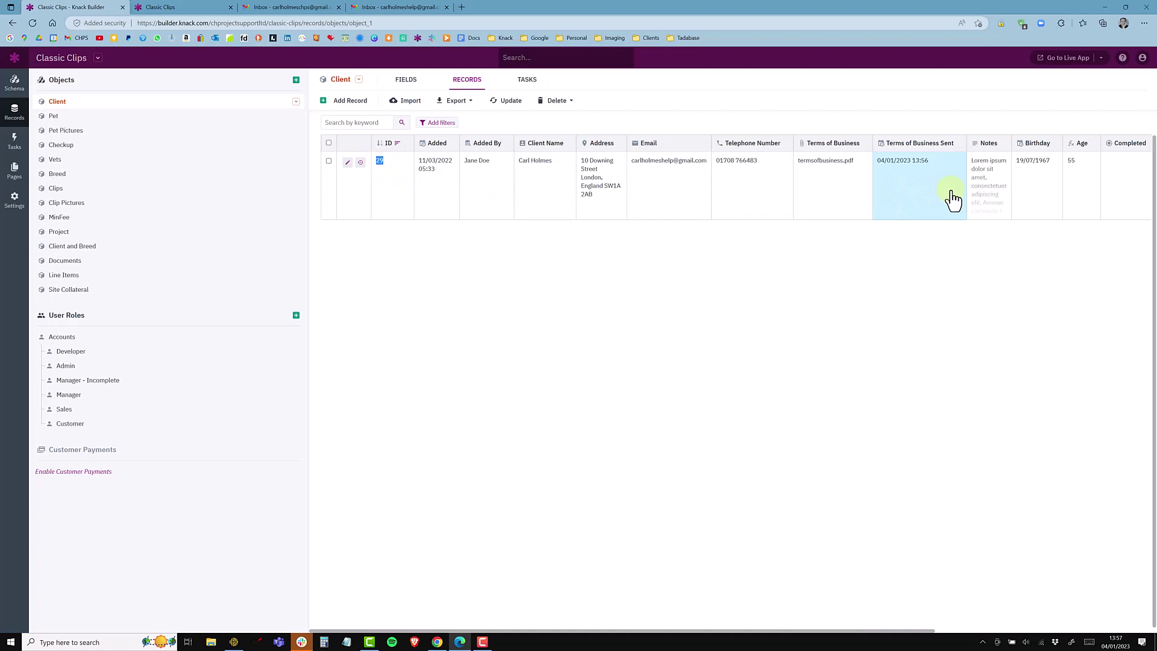
Step: Open the client's details page in the live app and examine the record ID at the end of its web address
left_click(169, 9)
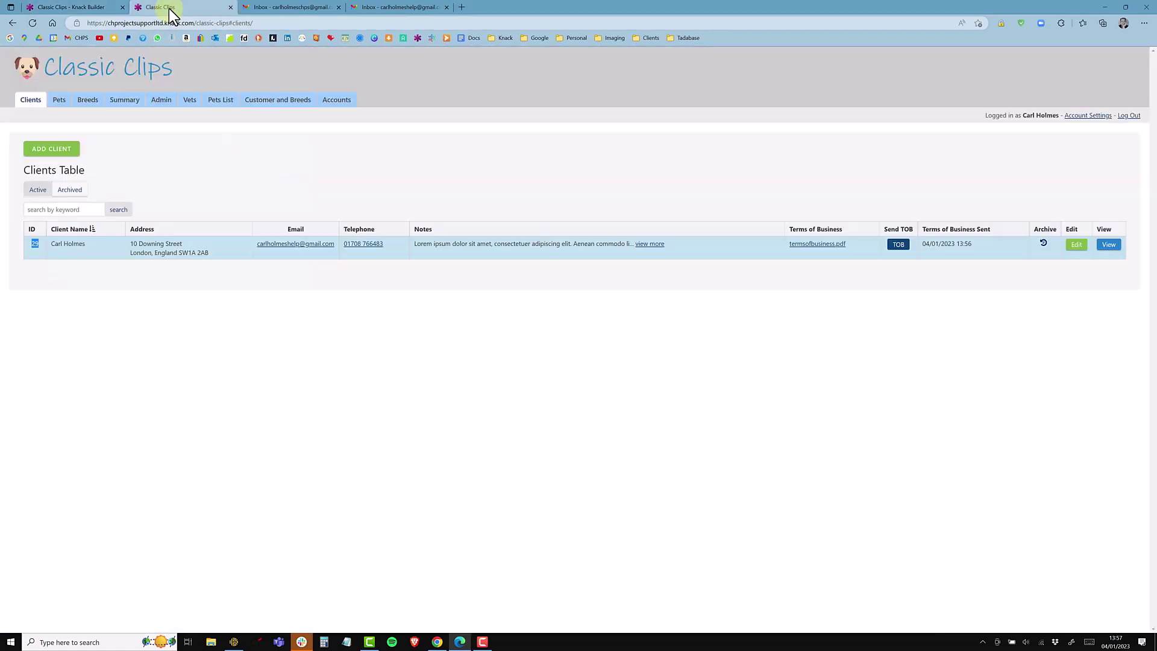
left_click(1110, 245)
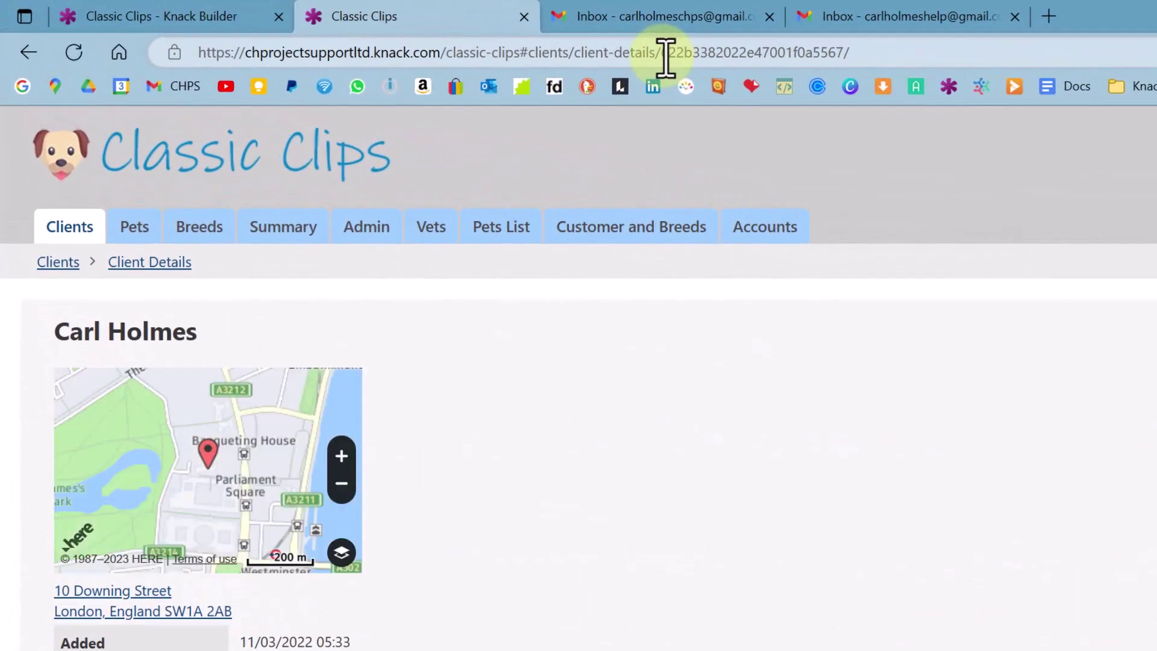
left_click_drag(664, 53, 846, 47)
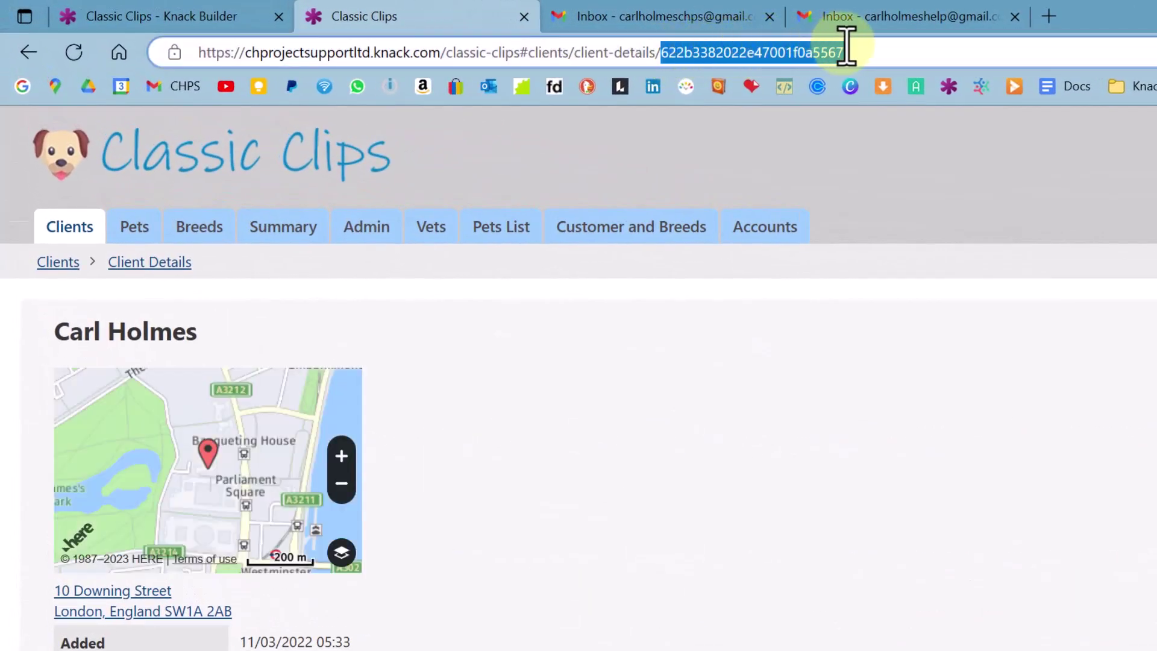
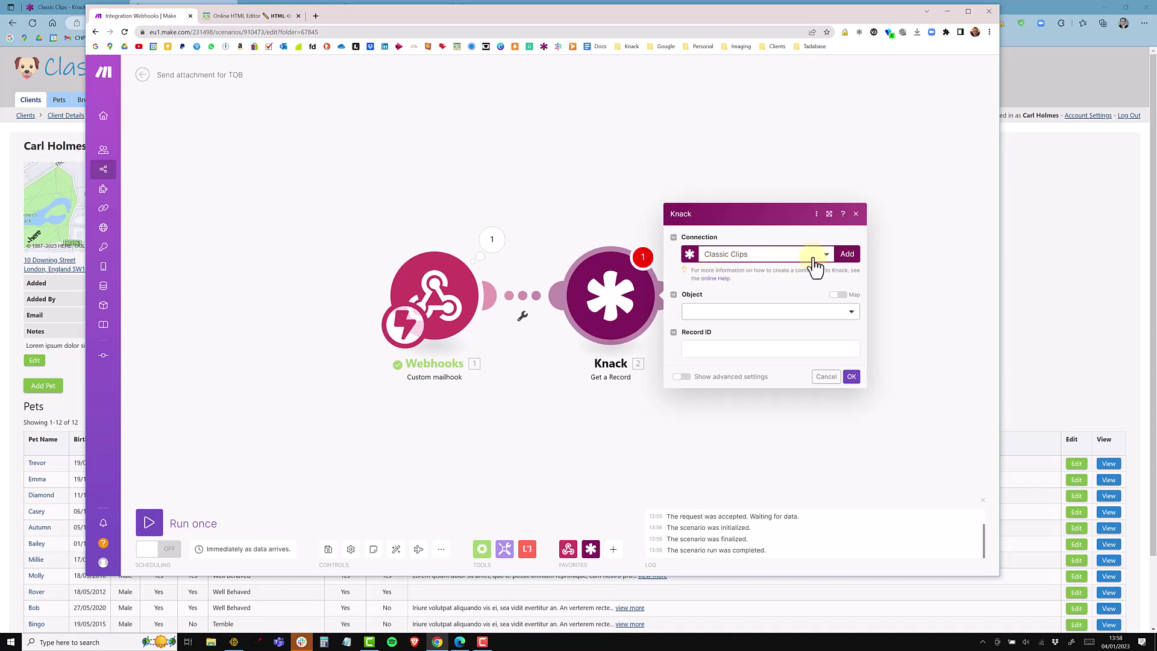
Step: In Make's Knack Get a Record module, set the object to Client and insert a substring function into the Record ID
left_click(705, 312)
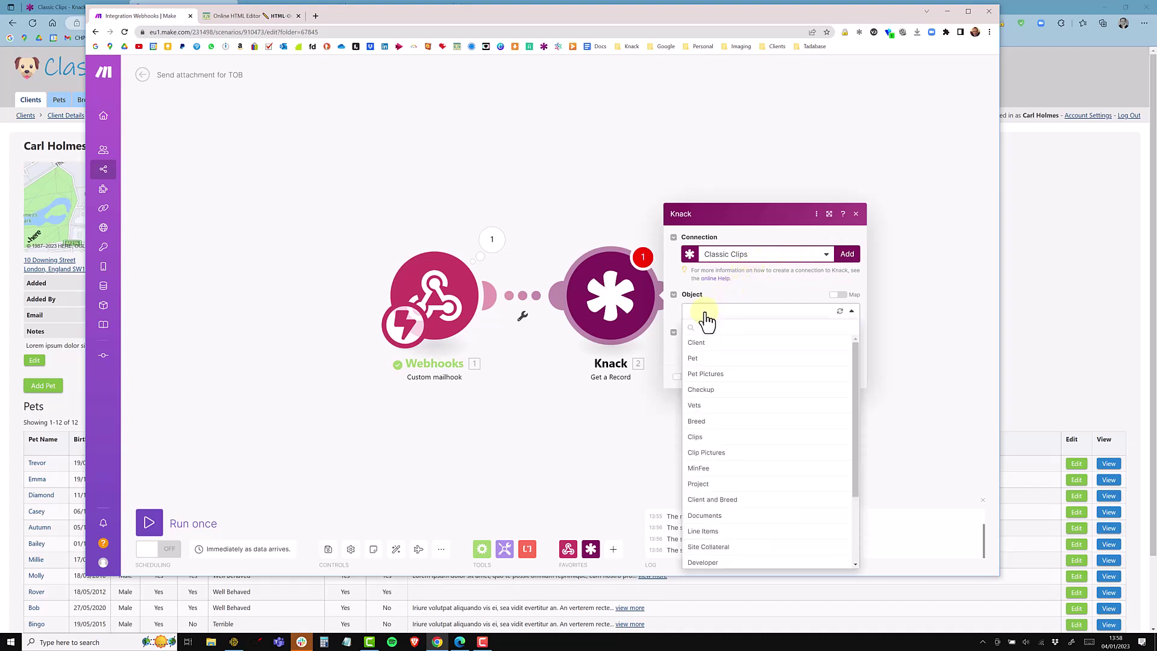
left_click(705, 348)
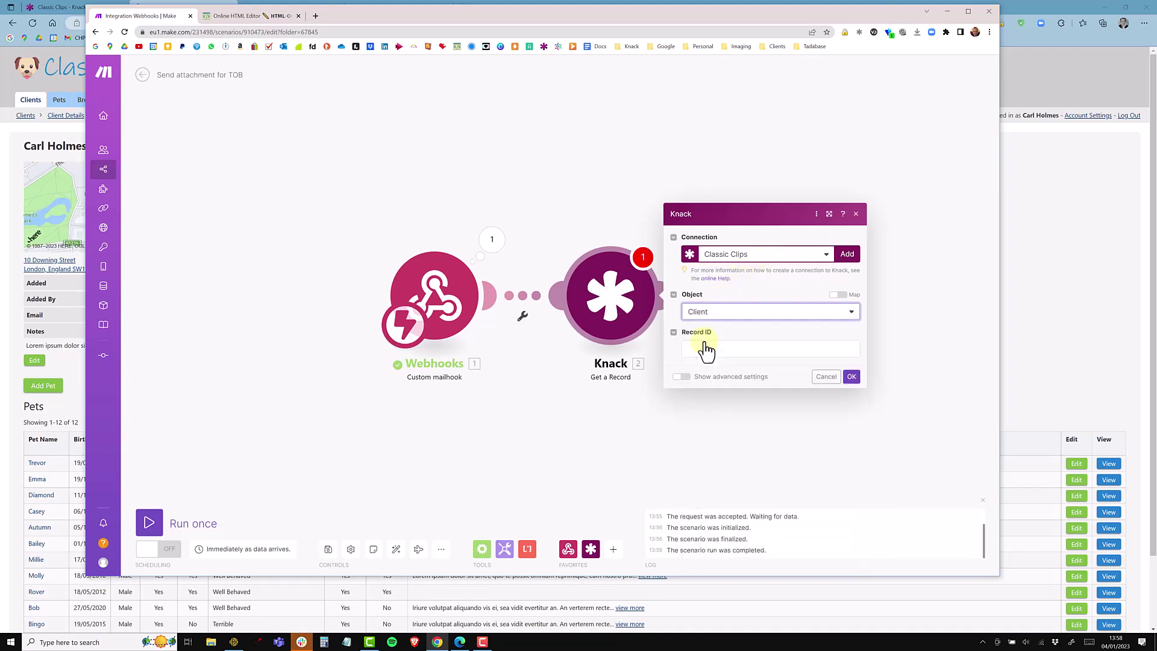
left_click(699, 352)
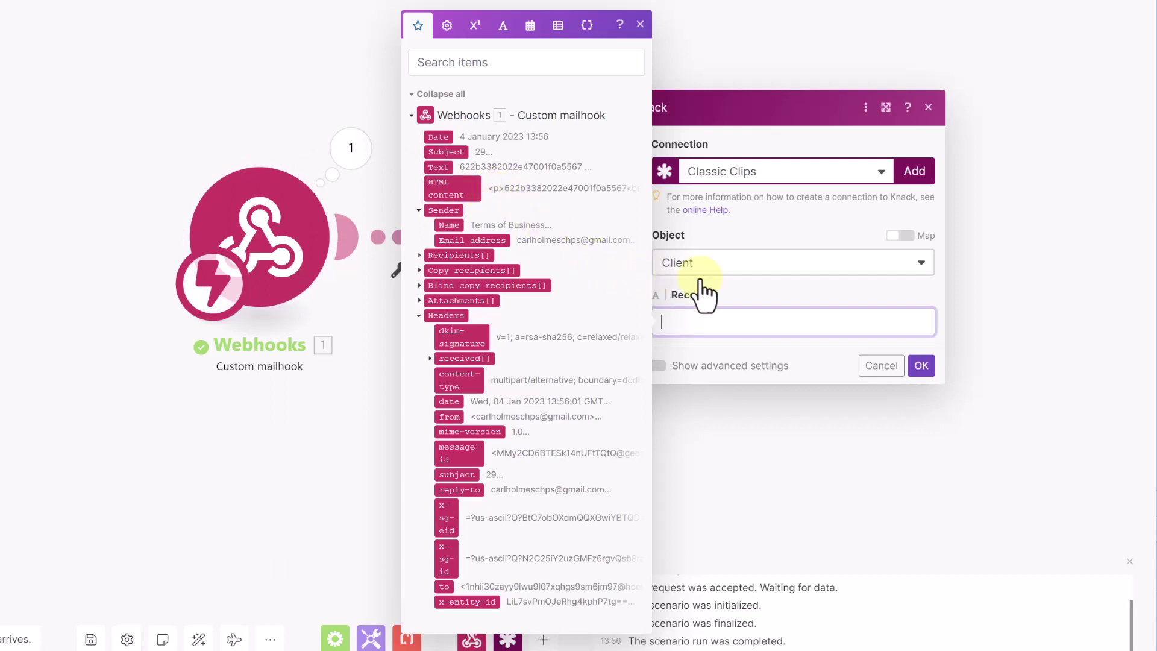
left_click(504, 27)
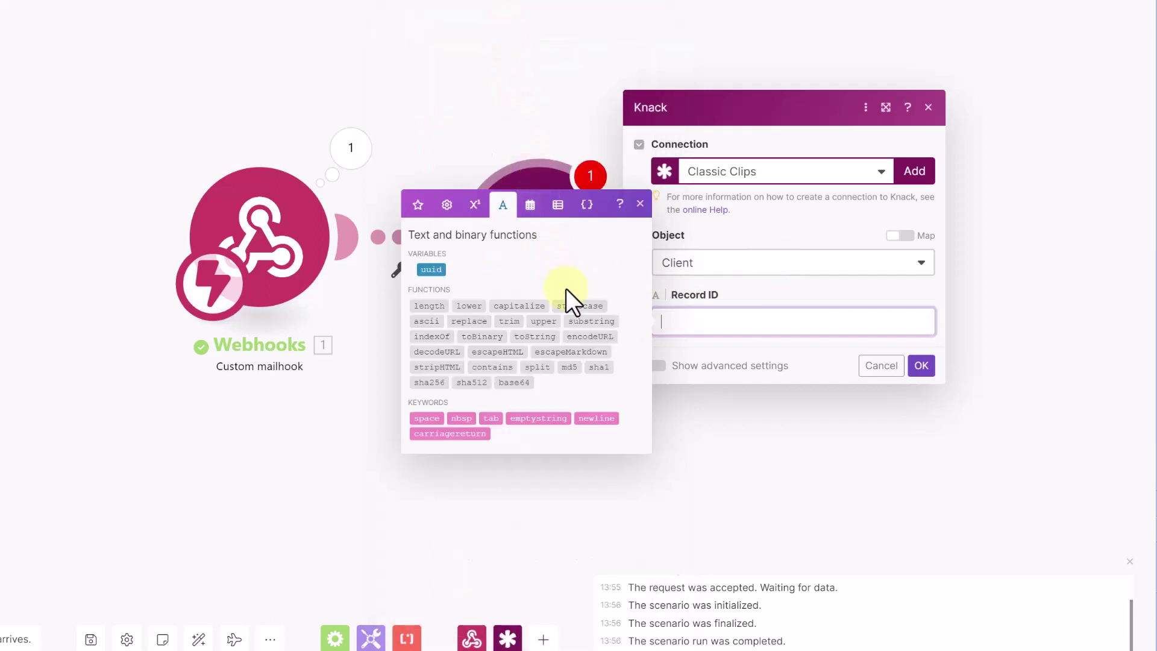
left_click_drag(589, 319, 865, 336)
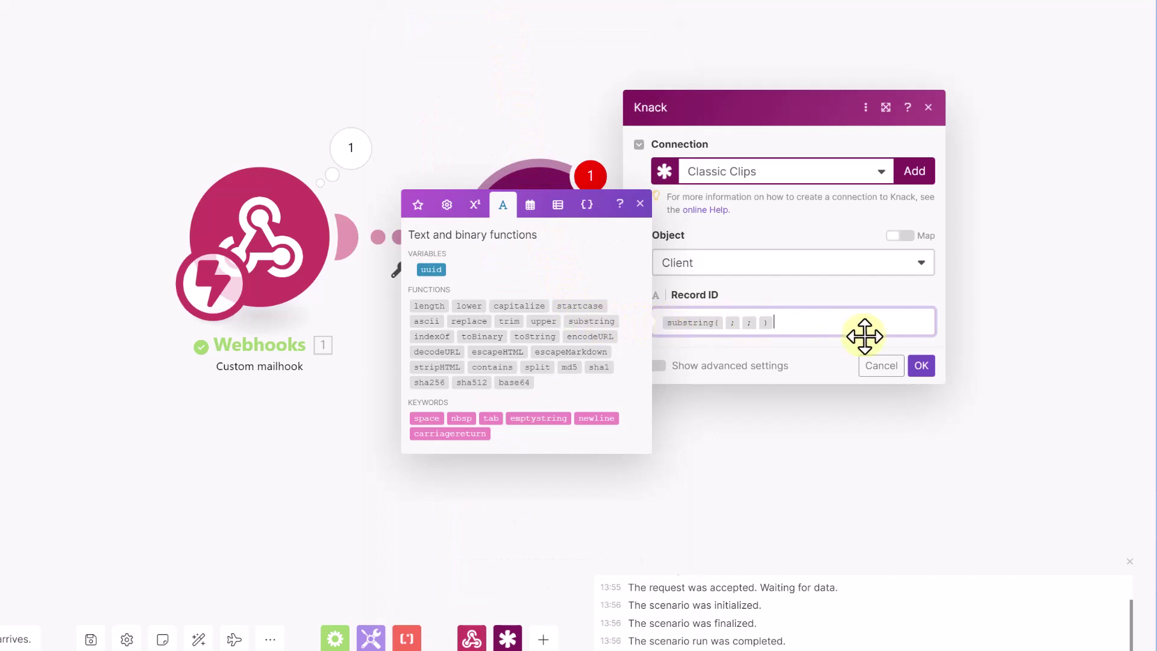
key("Left")
key("Left")
key("Left")
key("Left")
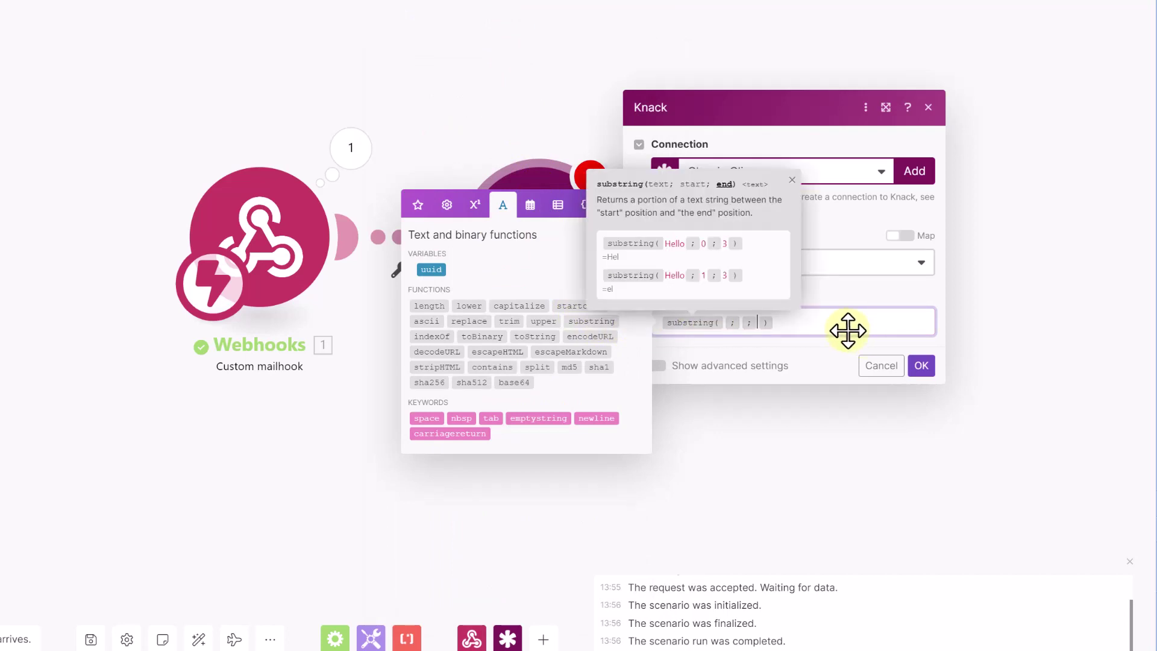
Step: Fill the substring function with the mailhook's HTML content, start 3 and end 27, and confirm the Knack module settings
left_click(416, 205)
left_click_drag(449, 190, 730, 322)
key("Left")
type("3")
key("Right")
type("7")
left_click(900, 292)
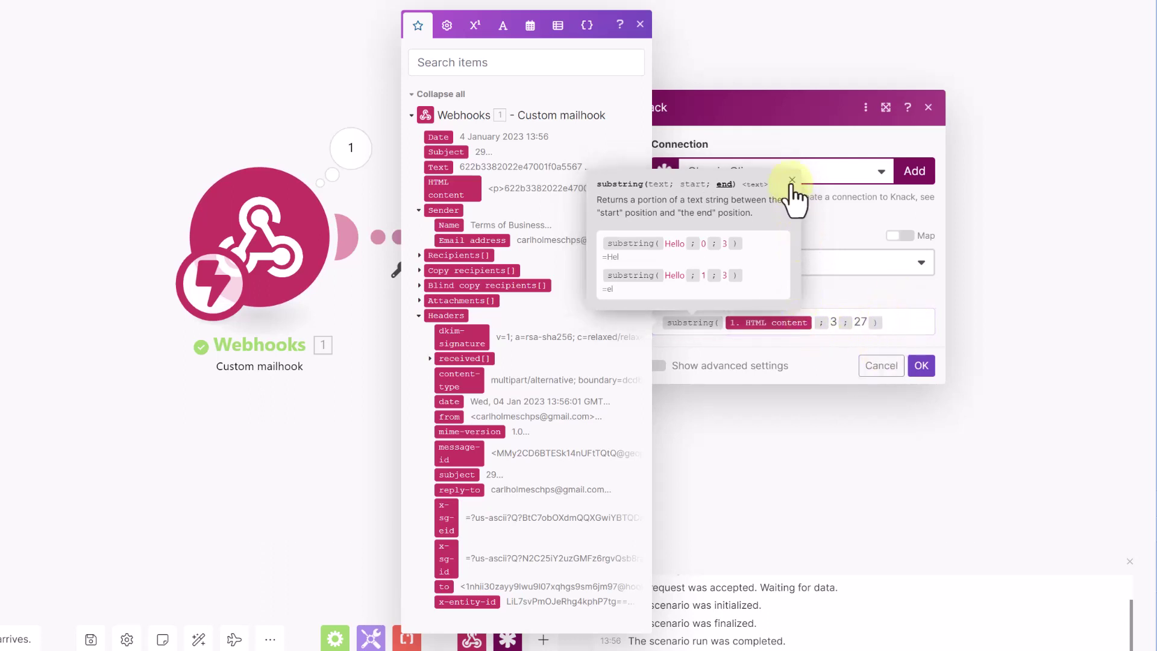
left_click(920, 365)
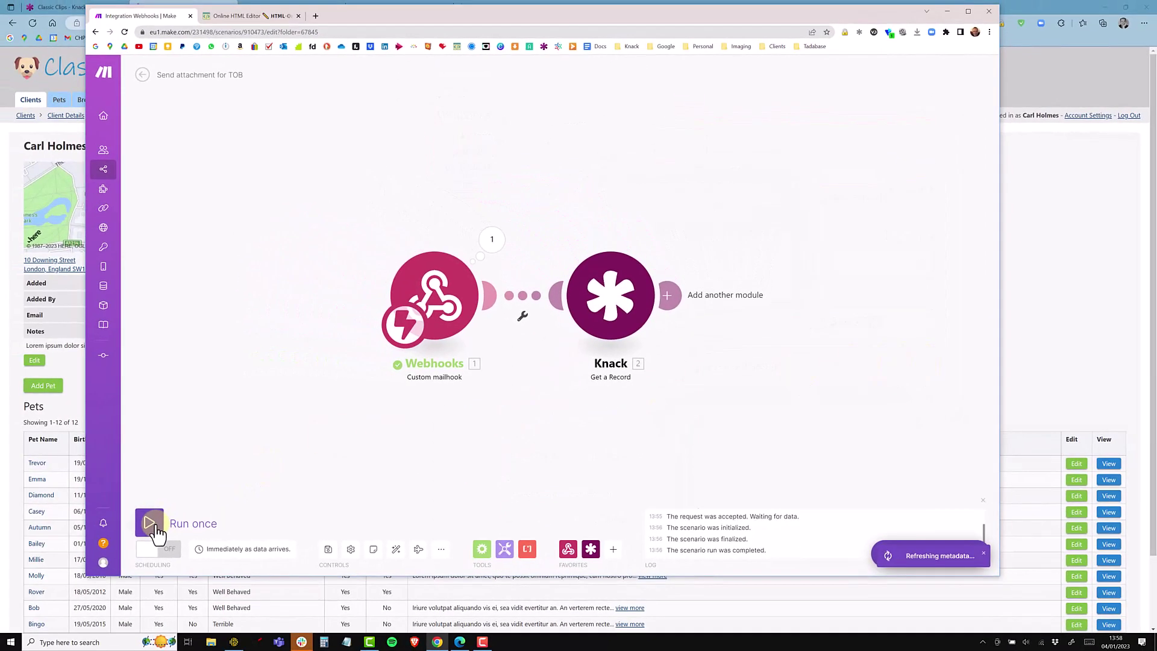
Step: Test the two-module scenario by running it once and triggering the client's TOB link in the live Clients table
left_click(150, 523)
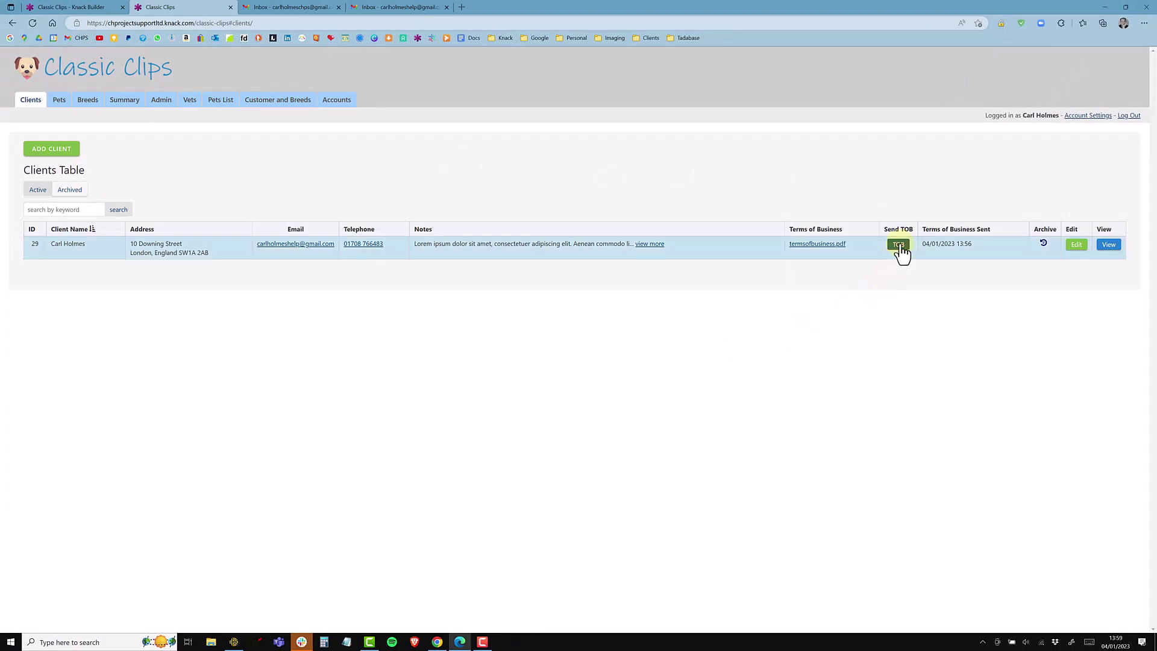
left_click(898, 245)
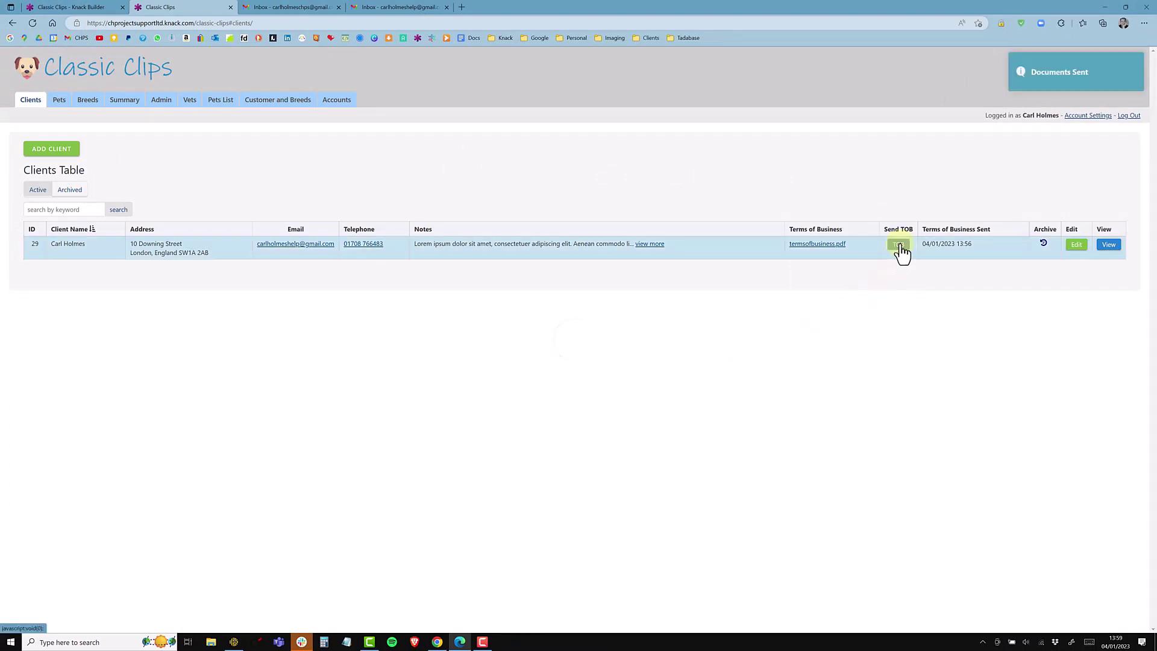
key("alt+Tab")
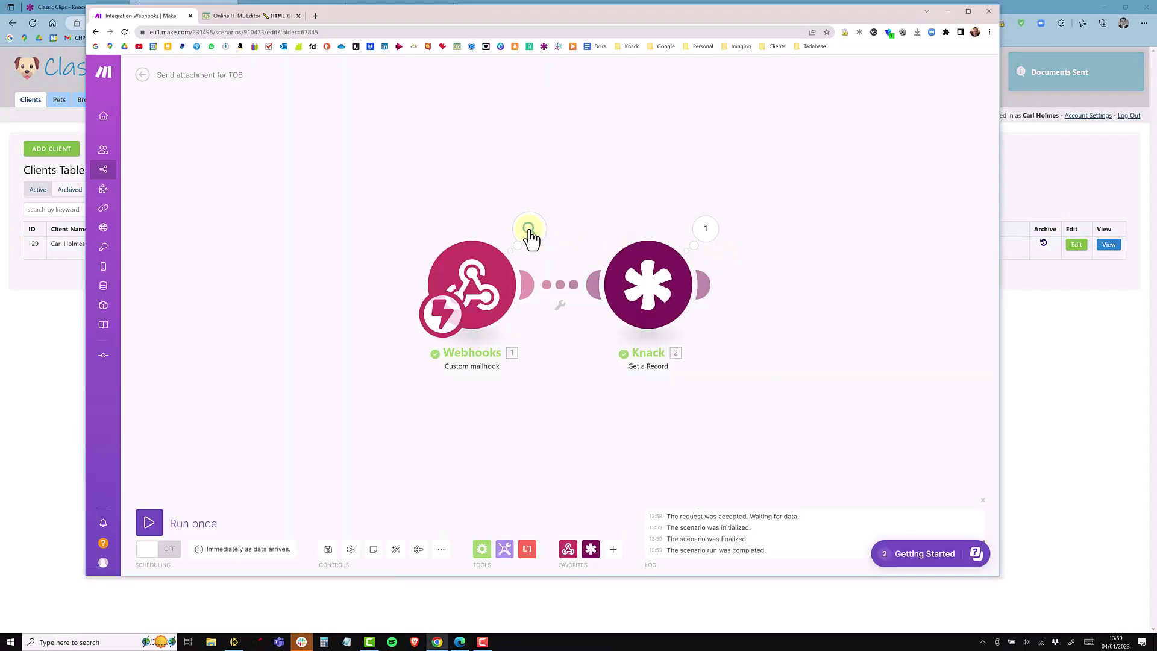
Step: Open the Knack module's run output and examine the returned client record's ID, Client Name and raw fields
left_click(708, 230)
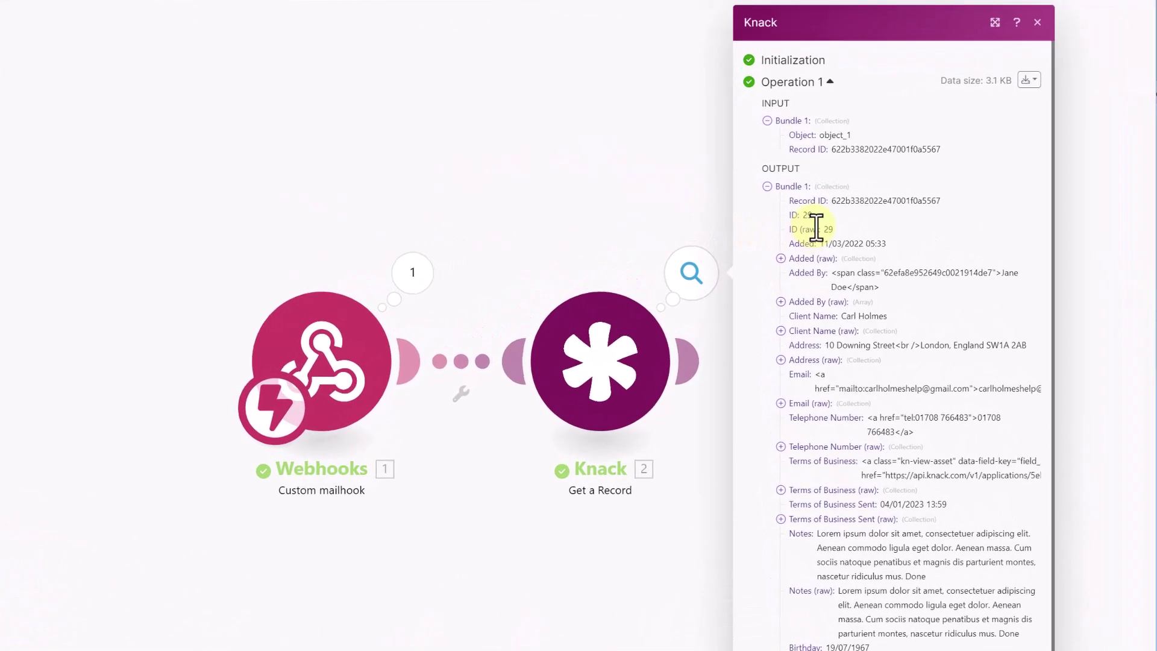
double_click(808, 215)
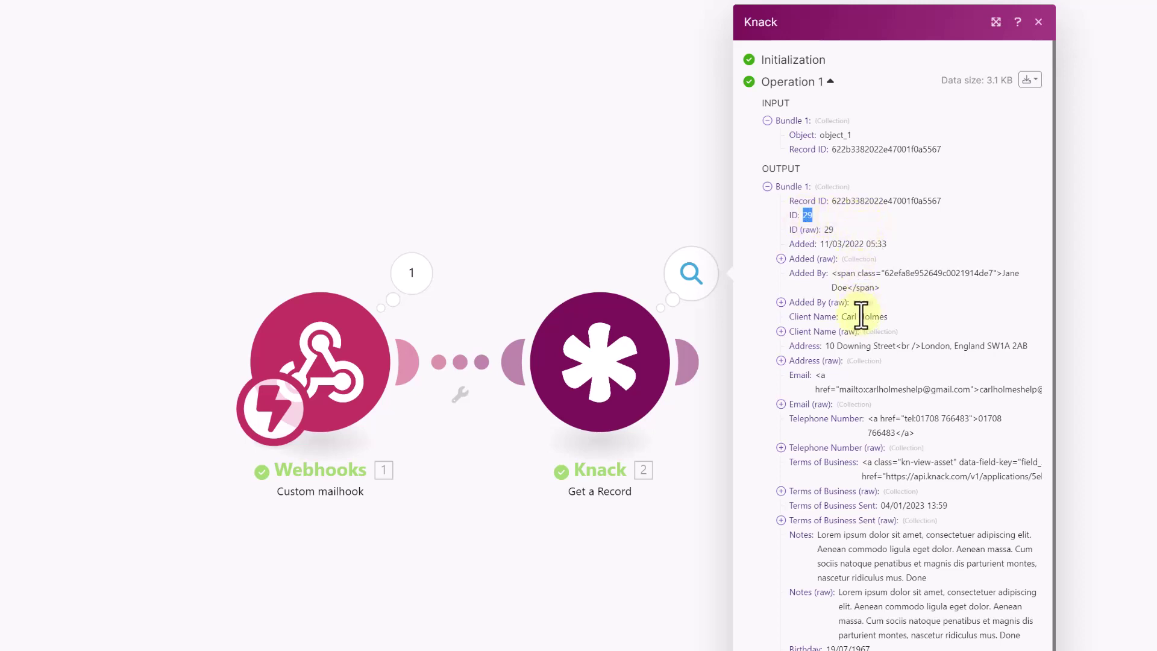
left_click_drag(847, 316, 889, 317)
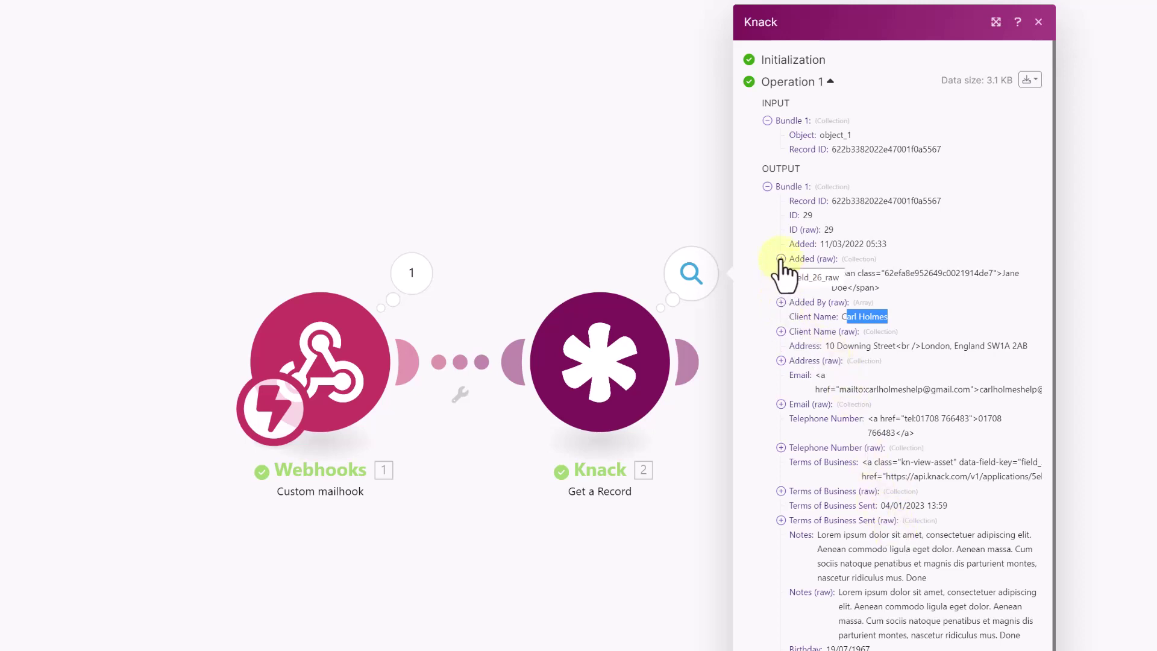
left_click(781, 303)
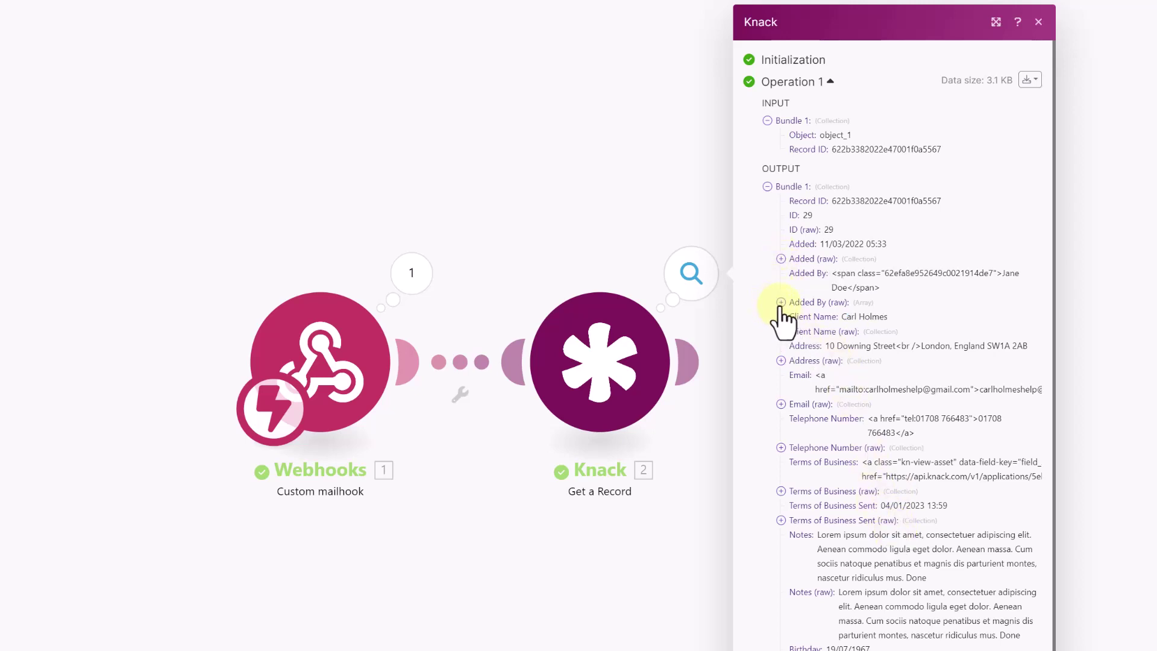
Step: Examine the Added By (raw) ID and the first and last values of Client Name (raw) in the Knack module's output
left_click(795, 317)
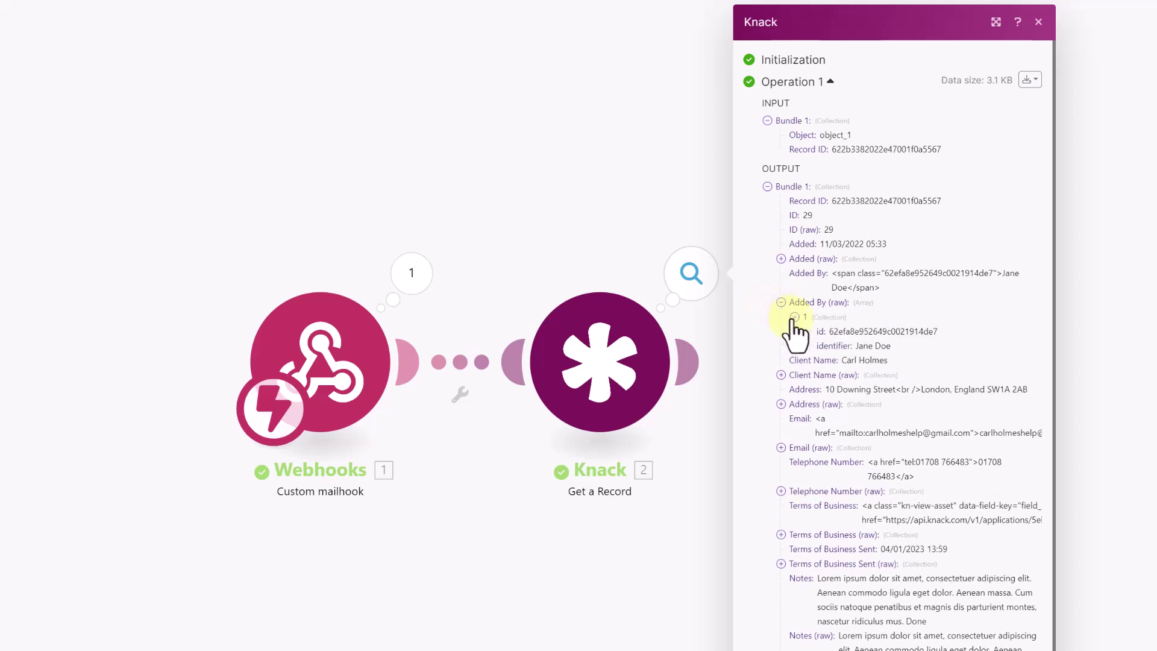
left_click_drag(830, 332, 948, 334)
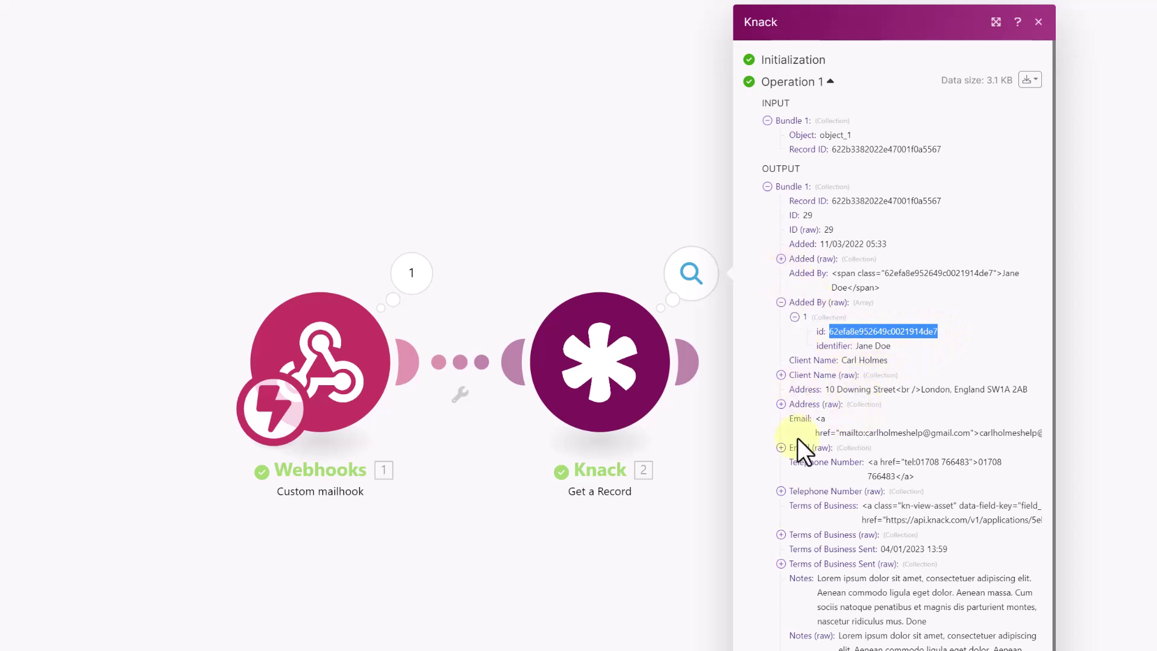
left_click(782, 376)
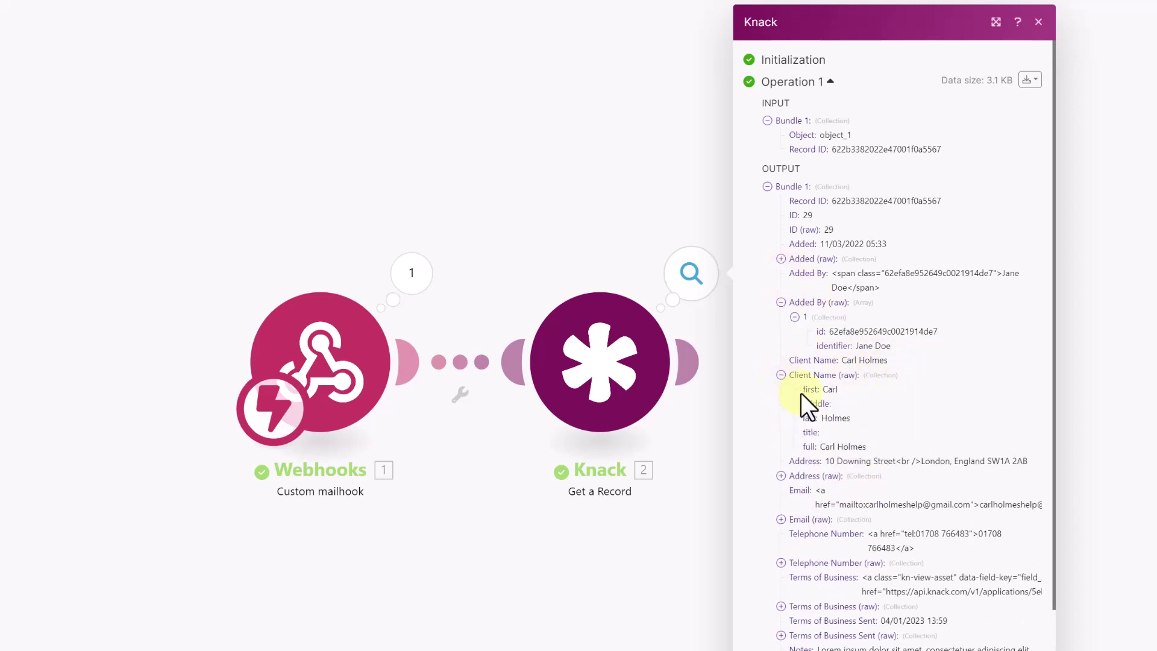
double_click(830, 390)
double_click(835, 418)
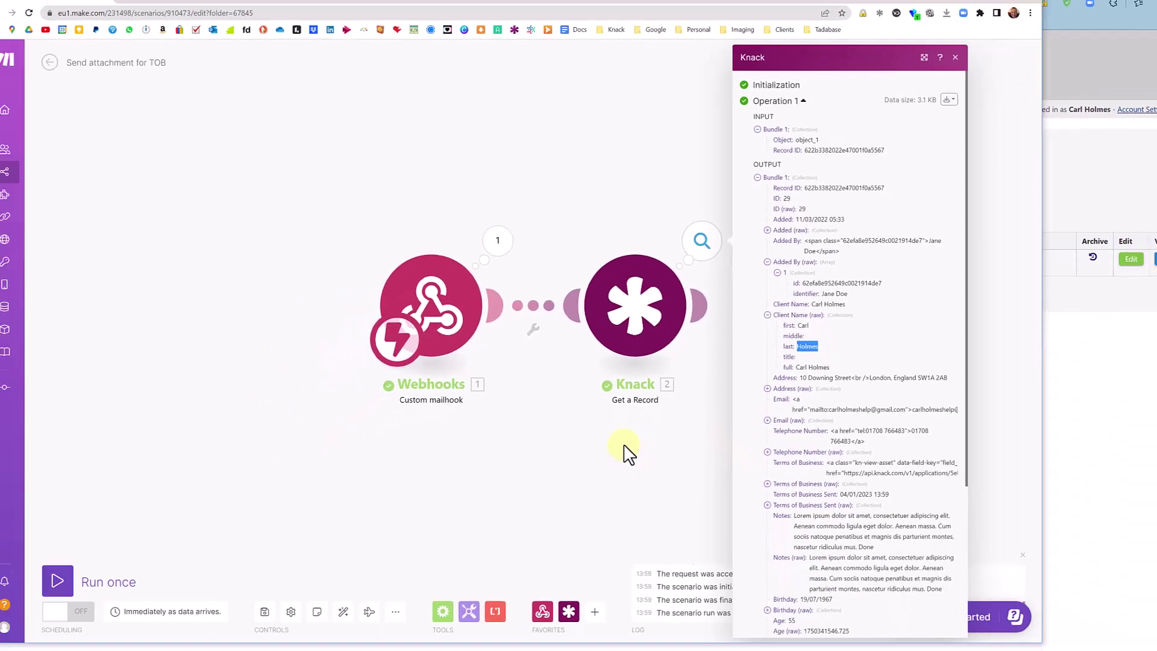
left_click(627, 452)
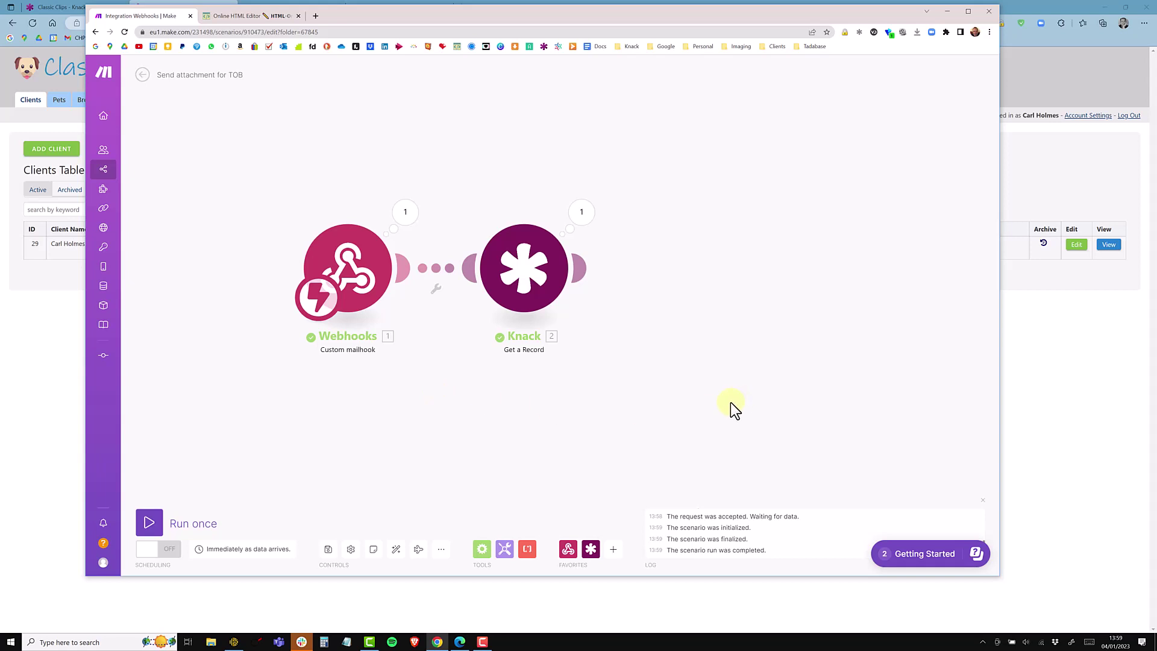
Step: Switch to the Knack app and preview the client's termsofbusiness.pdf from the Client records in the Builder
key("alt+Tab")
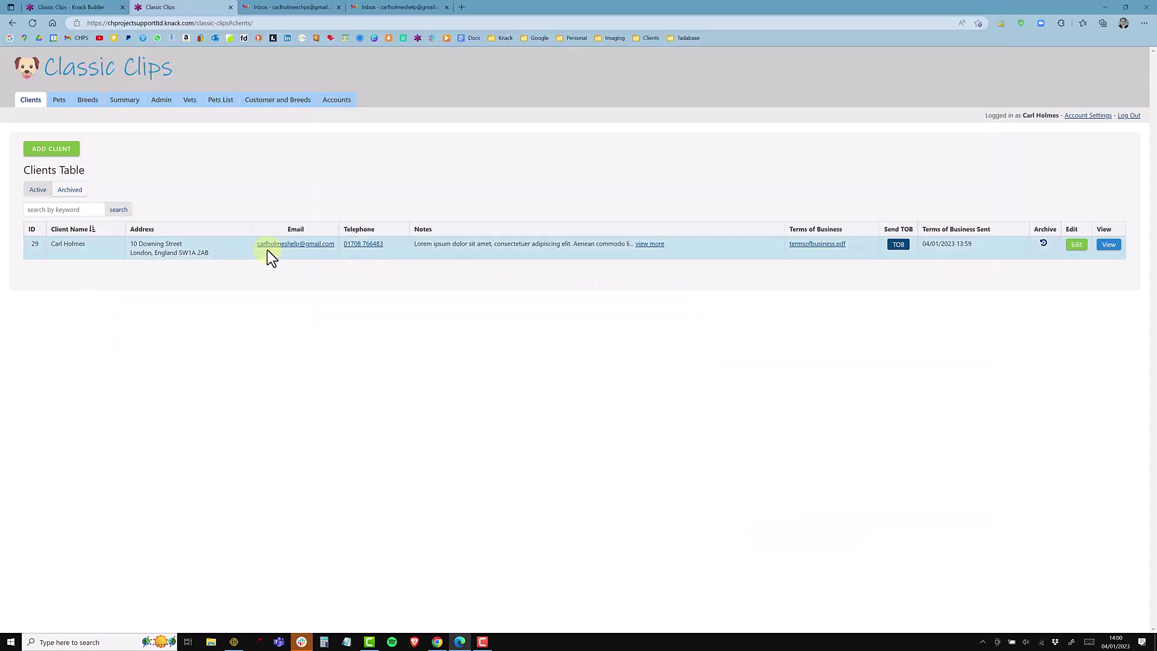
left_click_drag(786, 244, 846, 245)
left_click(65, 15)
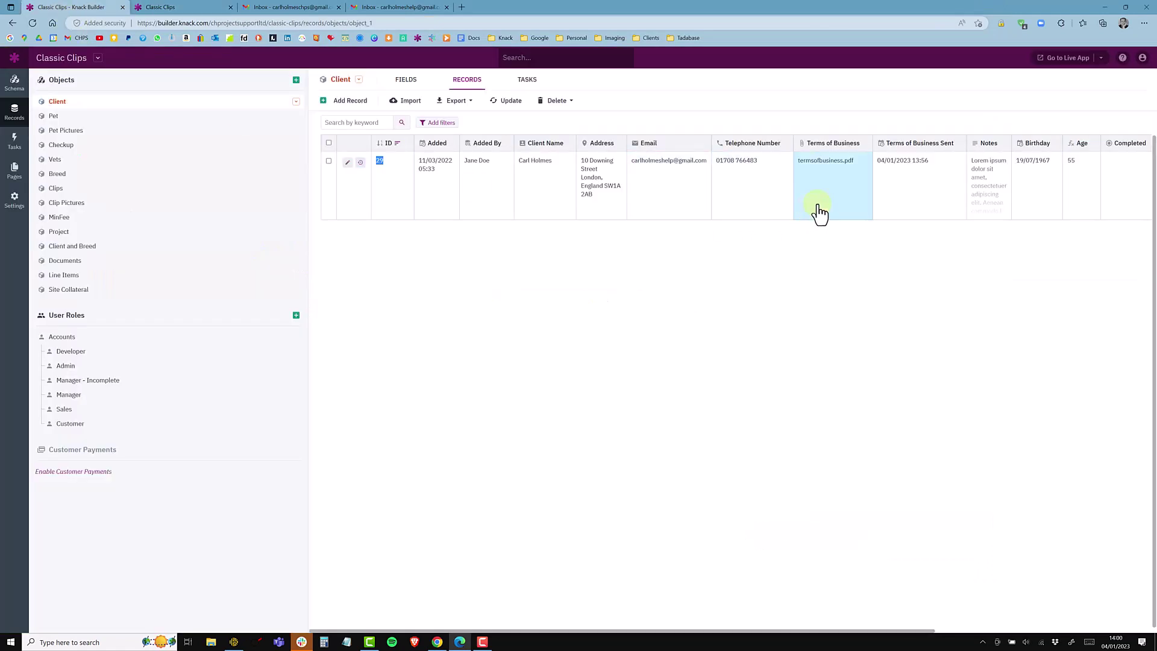
left_click(843, 169)
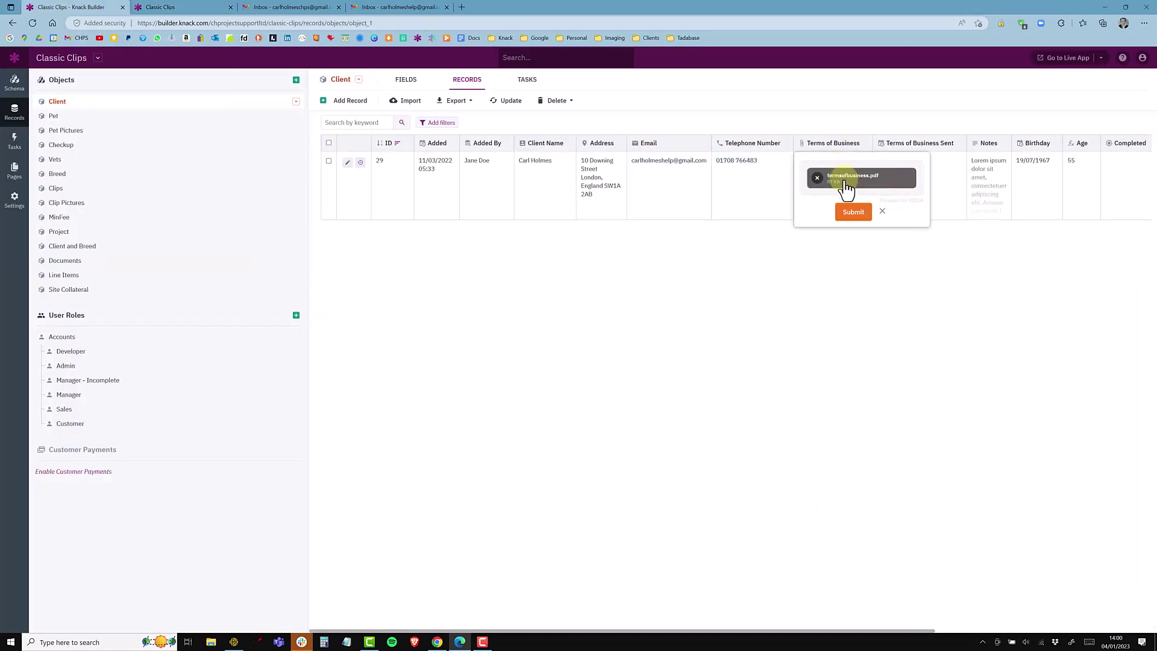
left_click(845, 181)
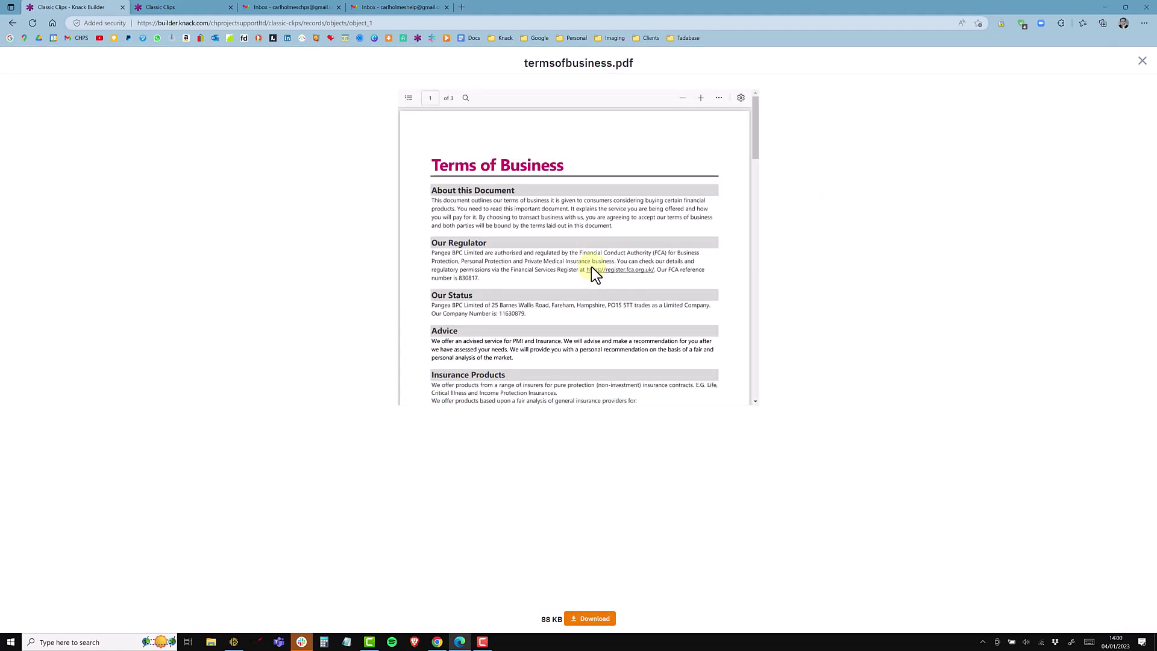
left_click(1142, 62)
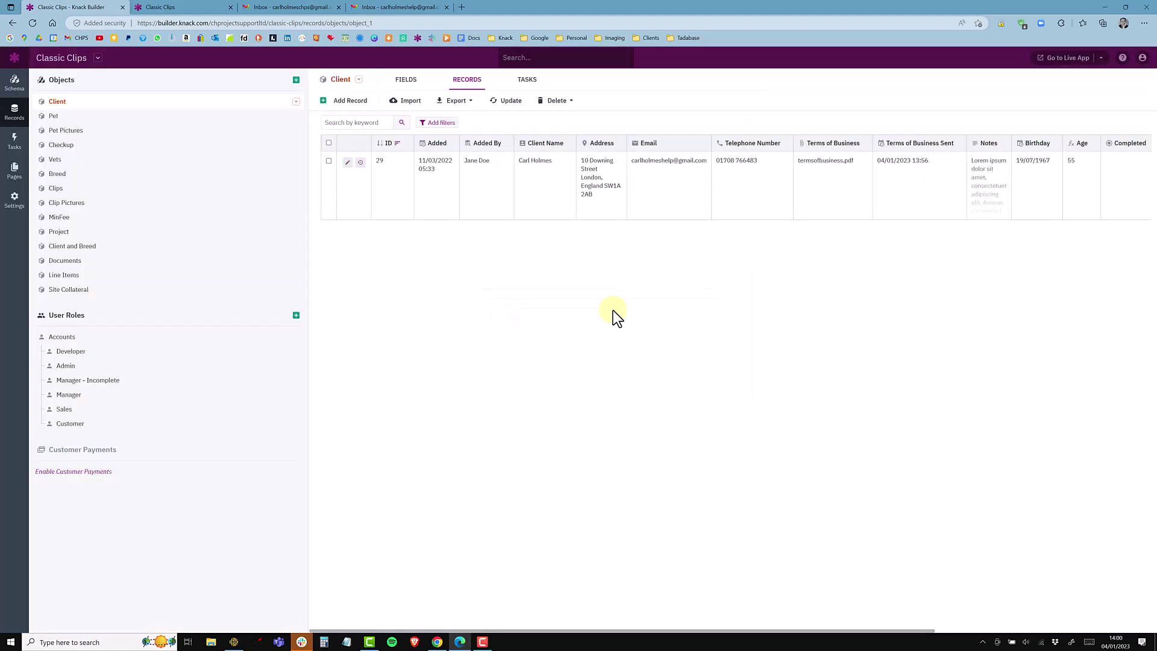
Step: Return to the Make scenario and add an HTTP Get a file module after the Knack module
key("alt+Tab")
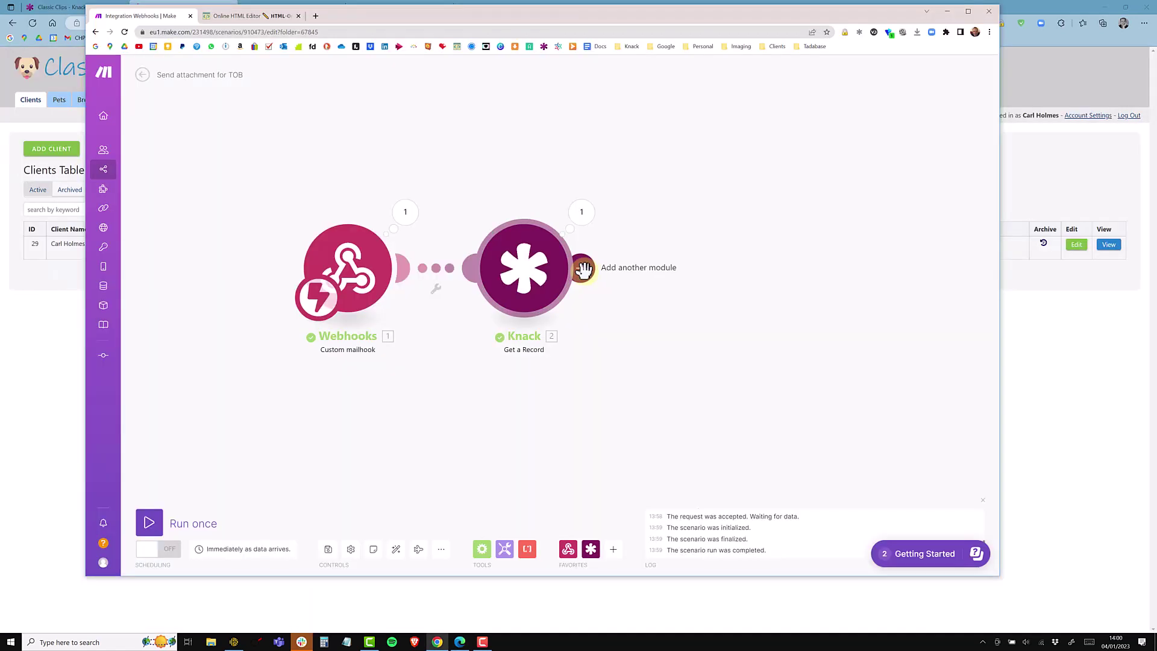
left_click(582, 269)
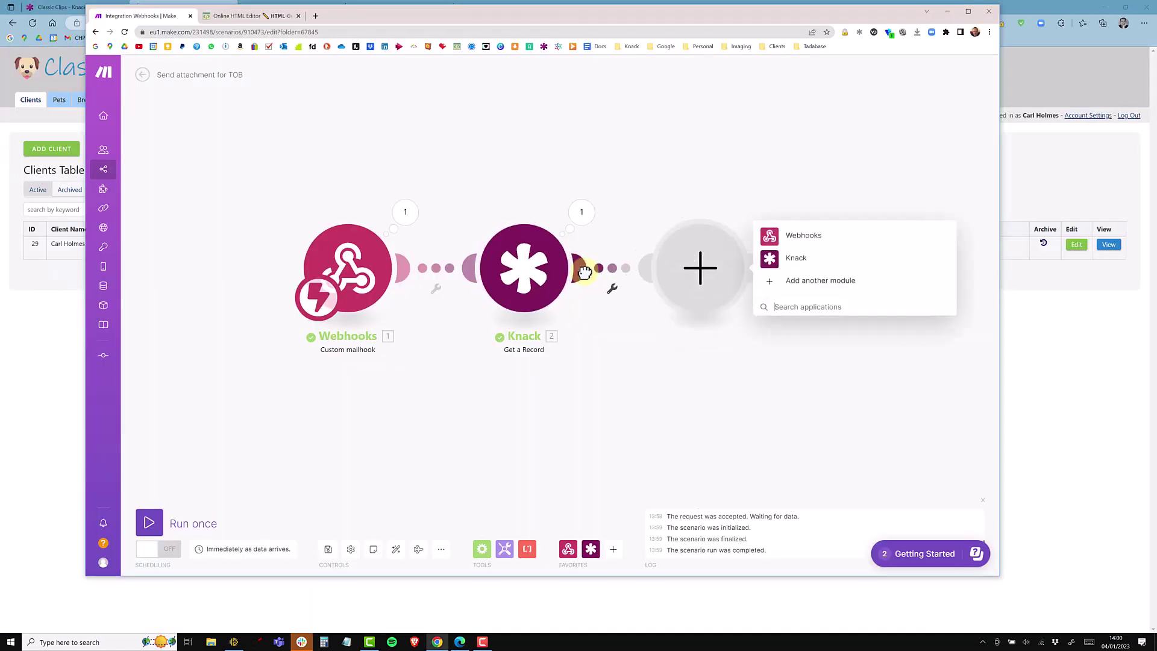
type("http")
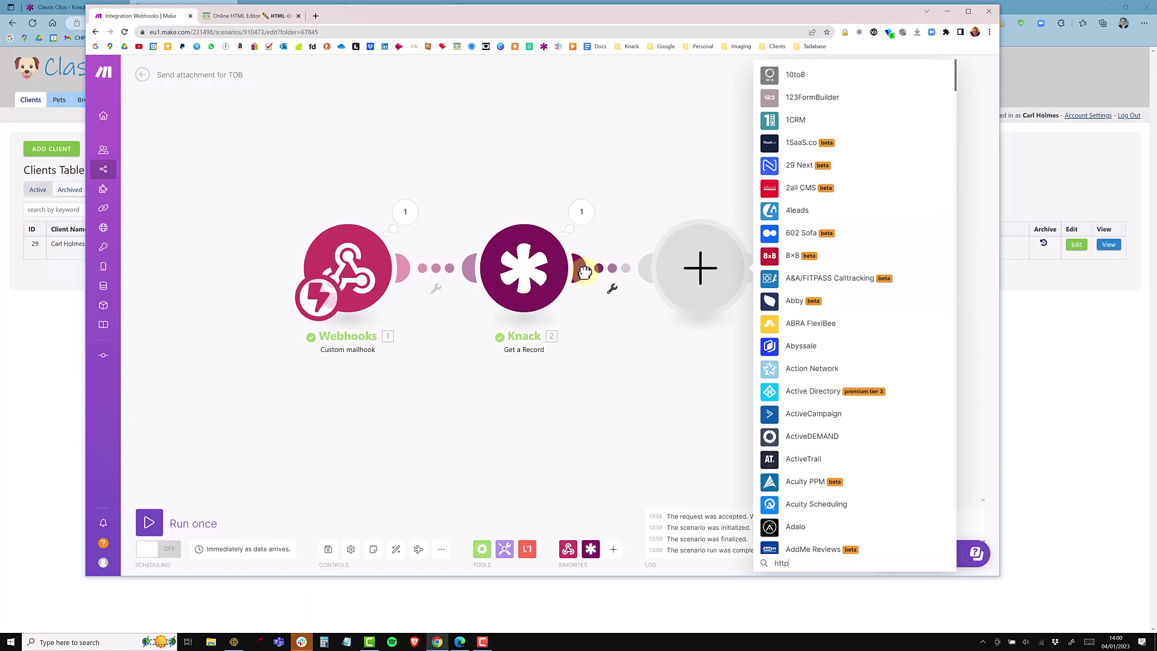
left_click(793, 258)
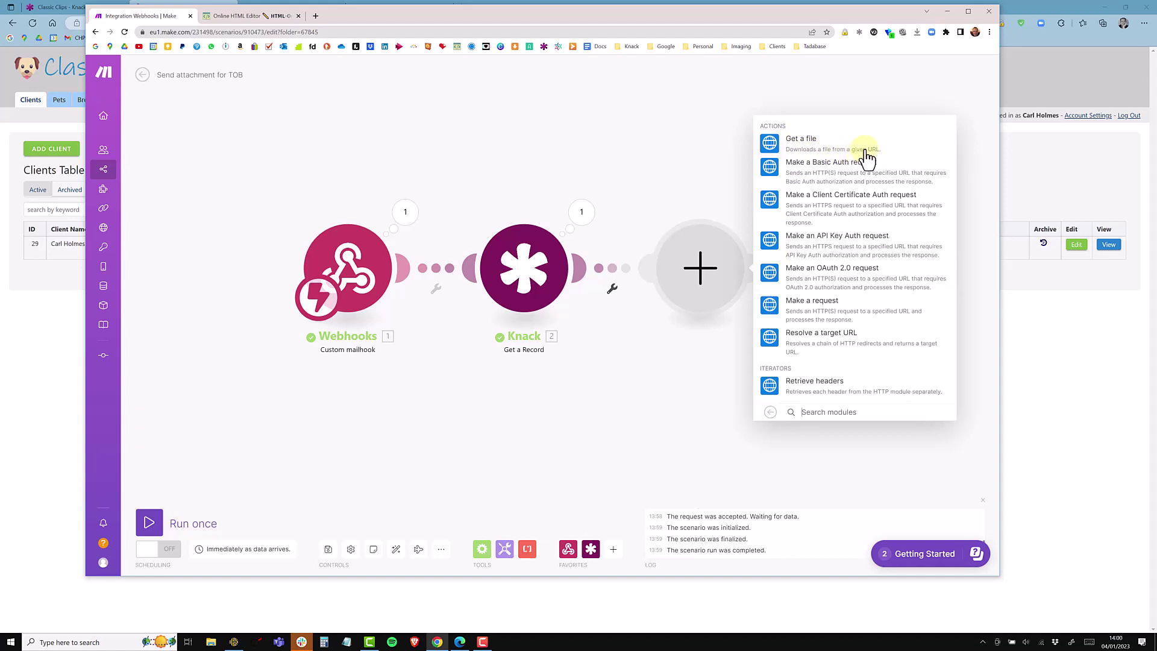
left_click(786, 143)
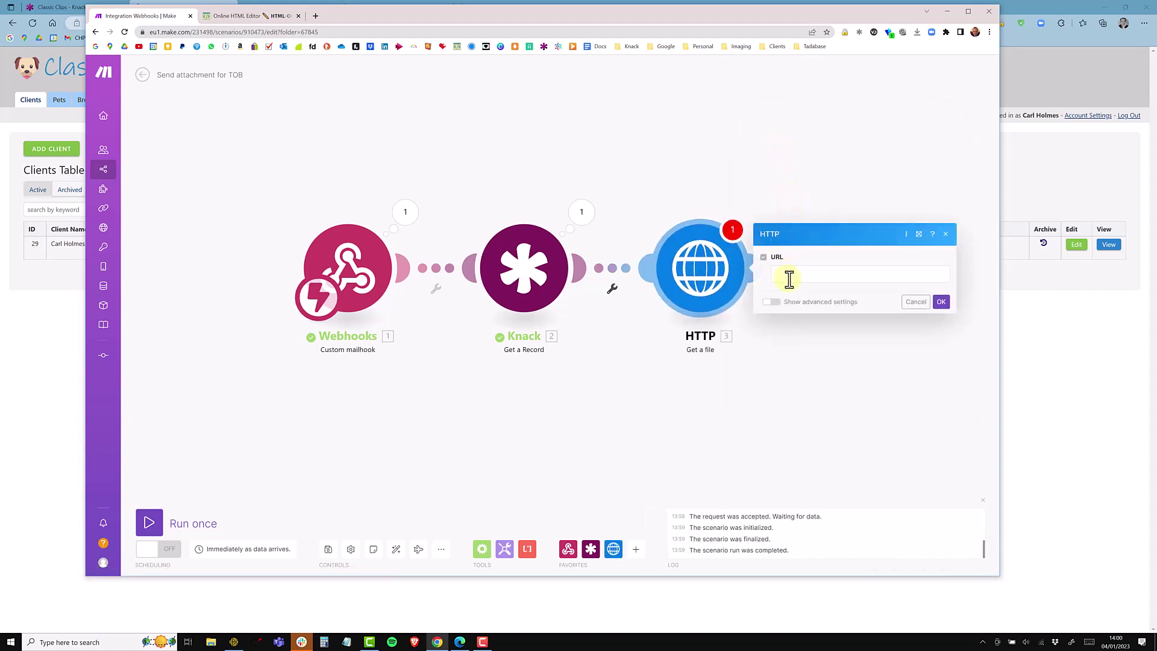
Step: Map the HTTP module's URL to the URL item under Knack's Terms of Business (raw) and confirm the settings
left_click(789, 278)
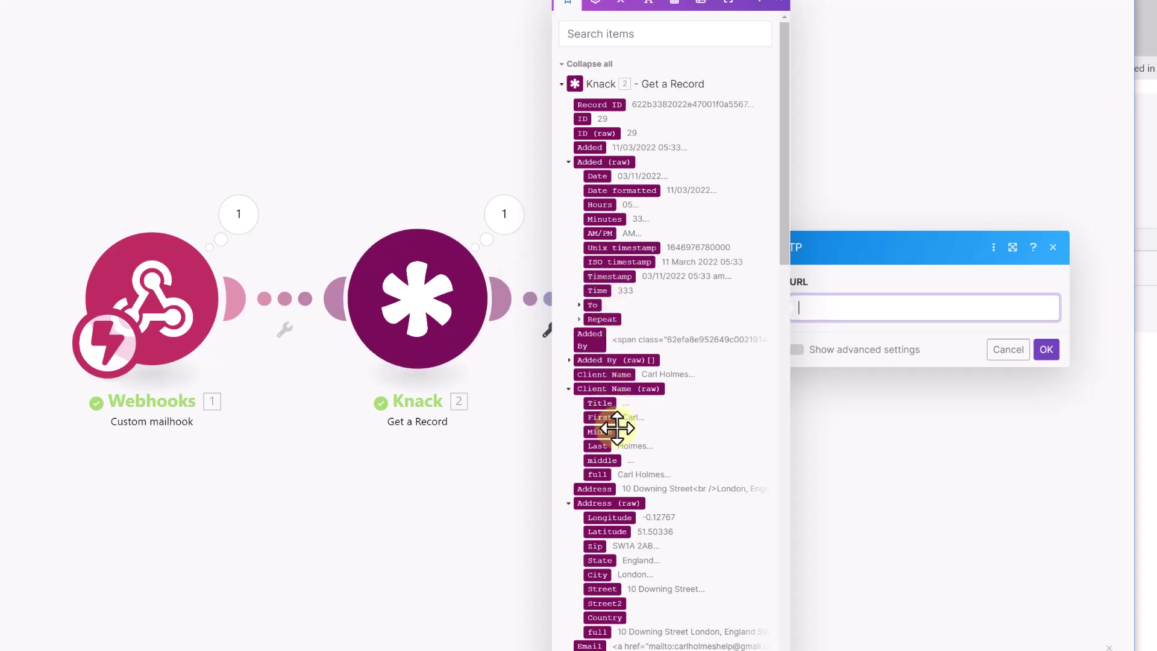
scroll(630, 464, "down", 2)
scroll(631, 471, "down", 4)
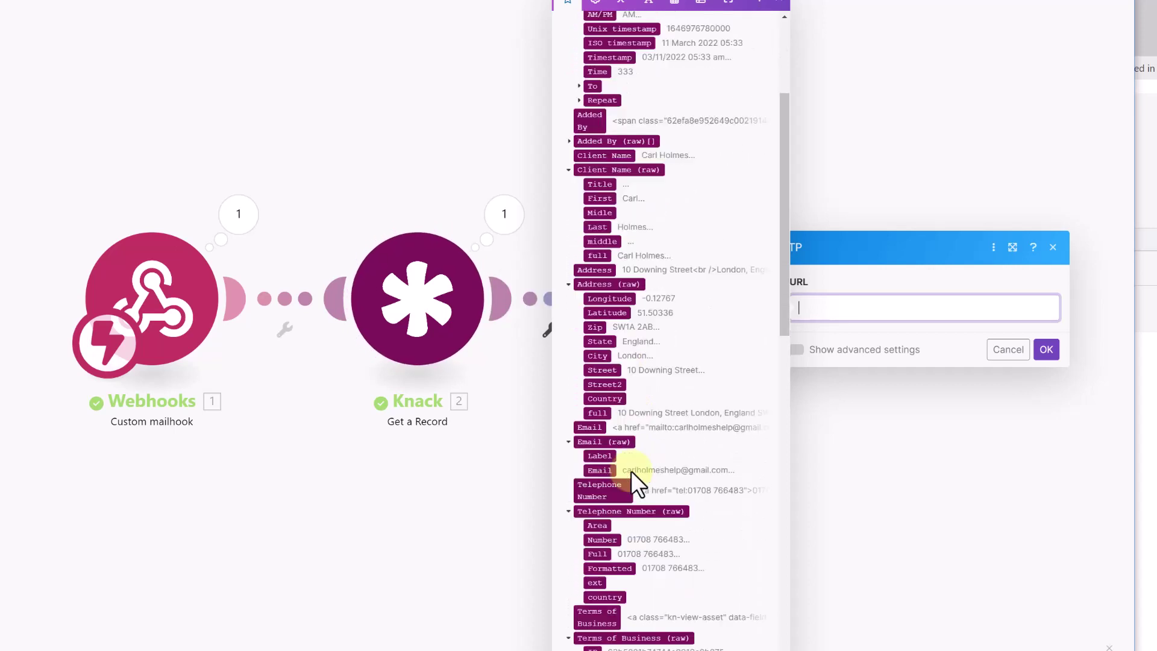
scroll(631, 477, "down", 4)
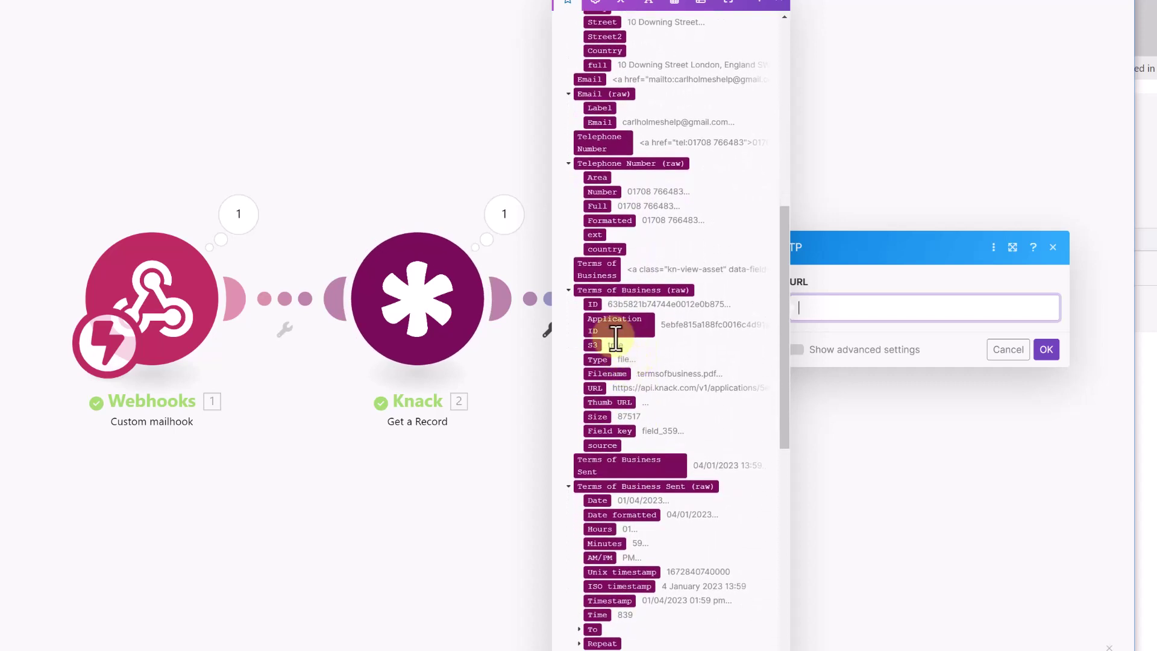
left_click(598, 389)
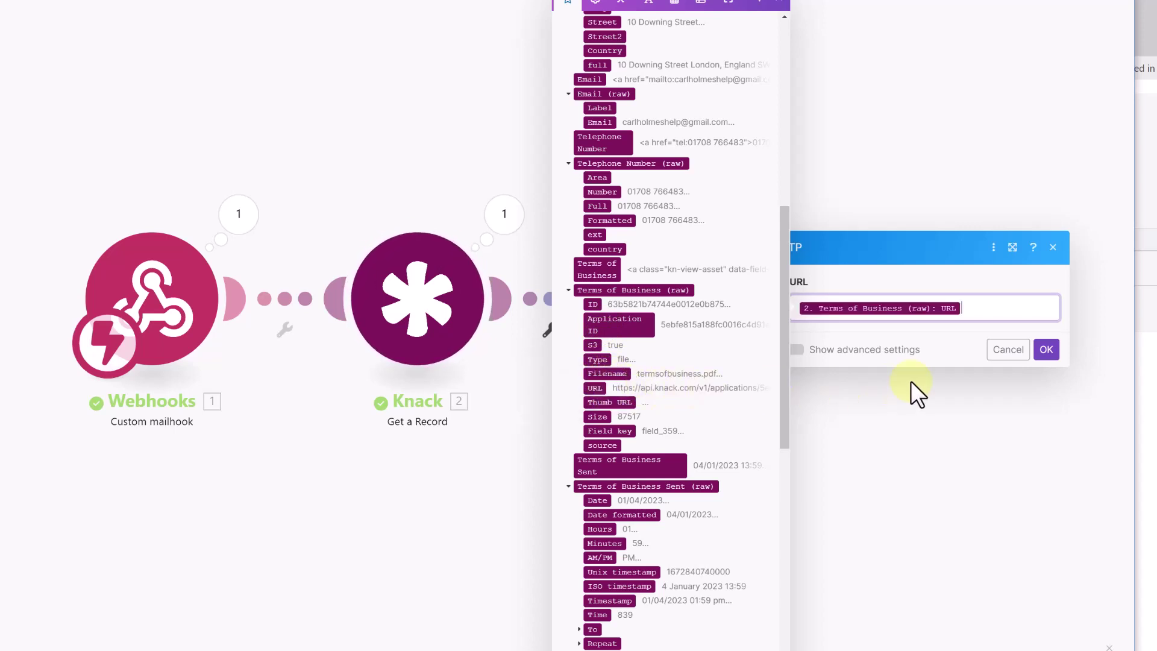
left_click(1046, 349)
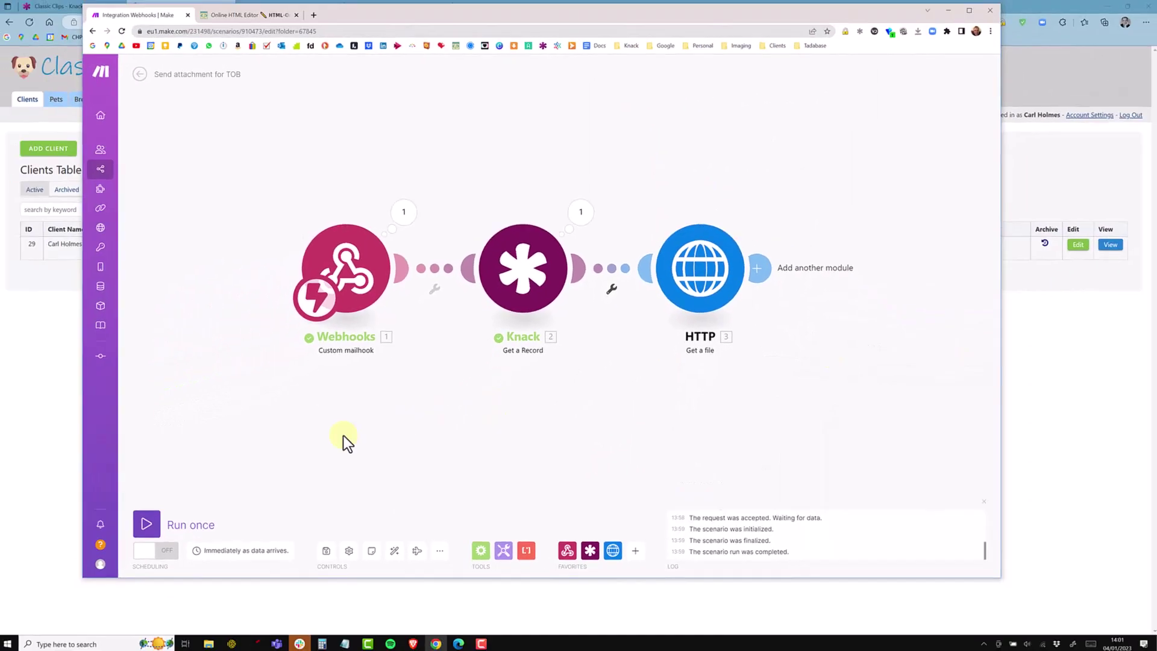
Step: Test the three-module scenario by running it once and triggering the client's TOB link in the live Clients table
left_click(155, 528)
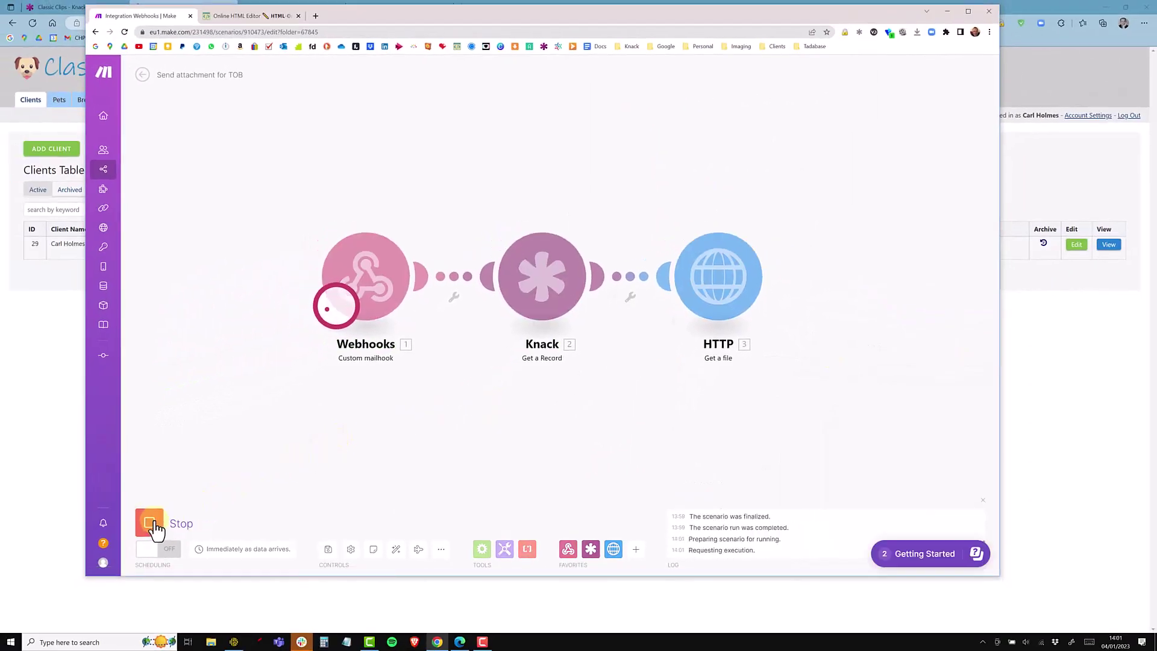
key("alt+Tab")
left_click(901, 246)
key("alt+Tab")
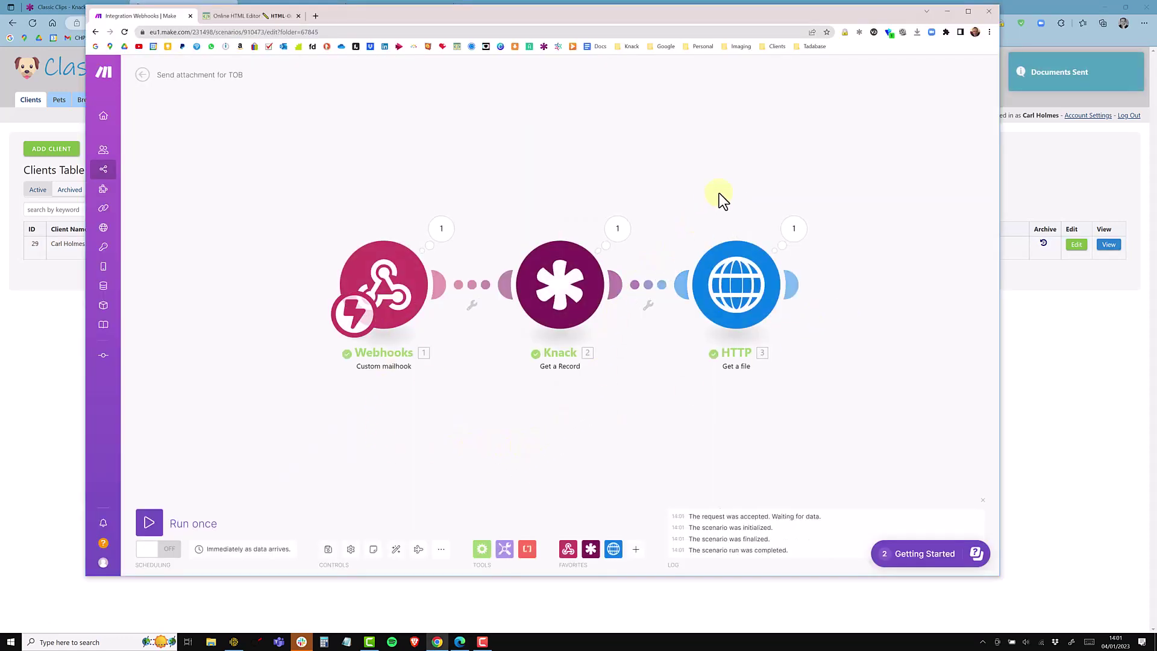
Step: Inspect the HTTP module's run output for the downloaded file's name
left_click(794, 229)
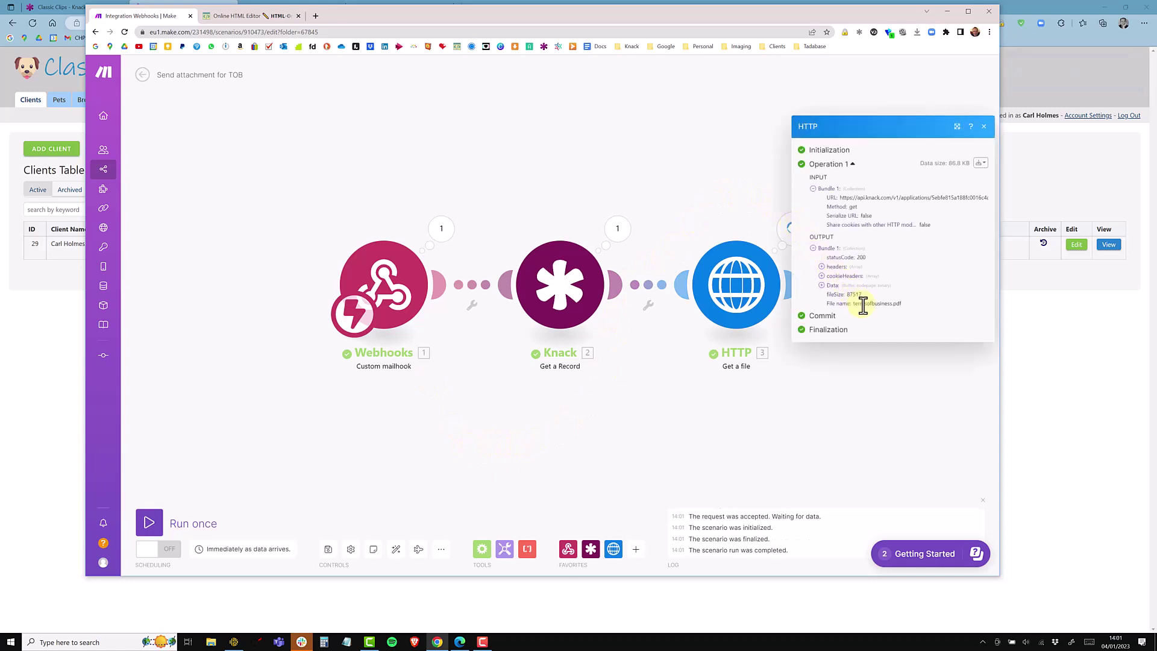
left_click_drag(854, 305, 904, 309)
left_click(867, 408)
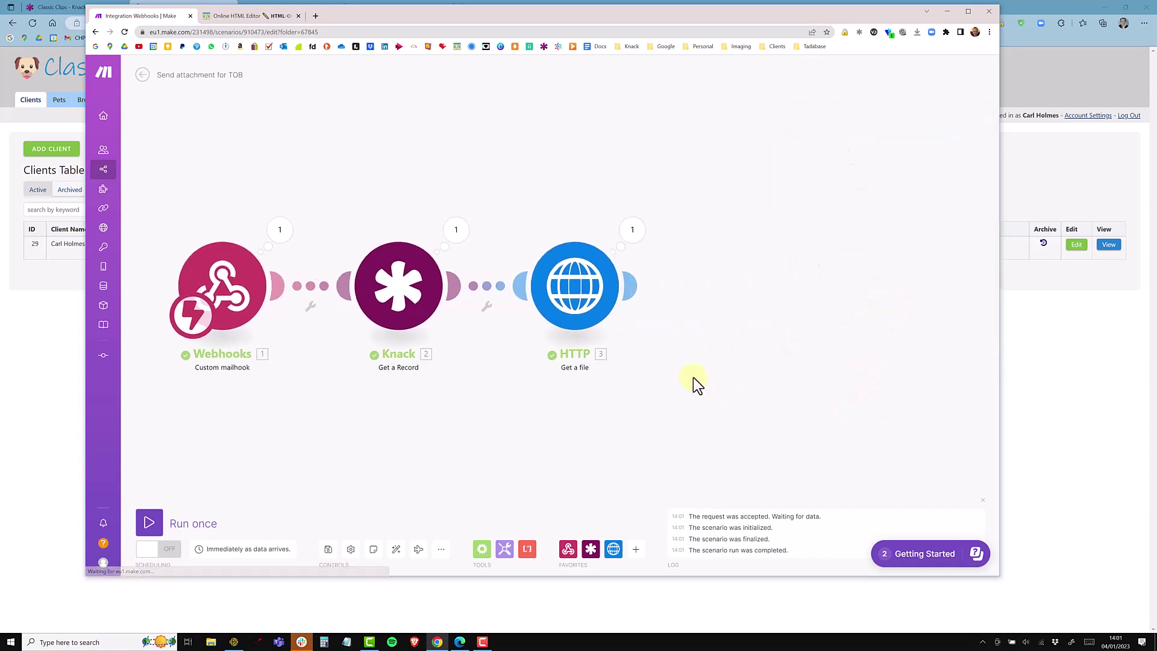
Step: Add a Gmail Send an email module after the HTTP module
left_click(634, 289)
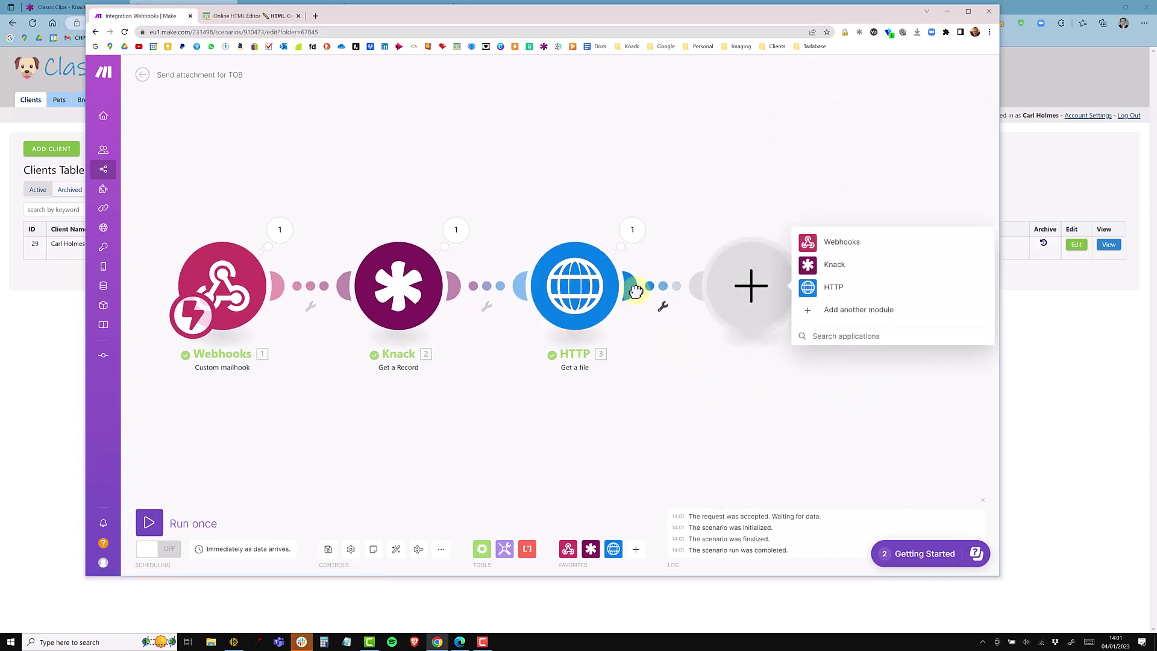
type("gmail")
mouse_move(823, 265)
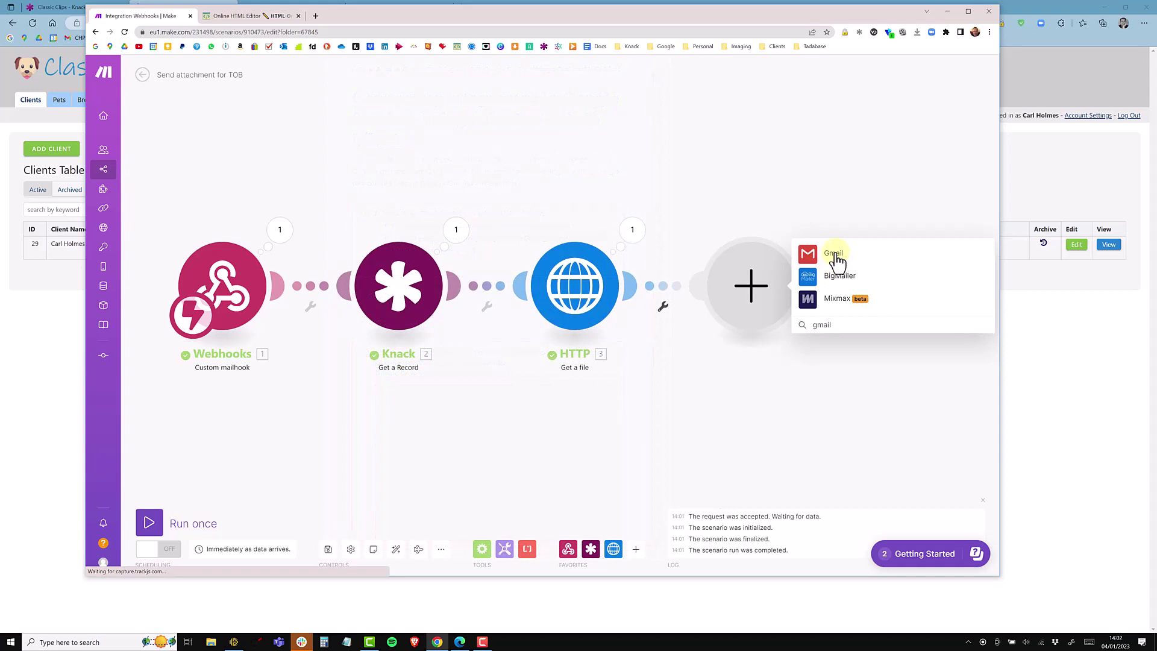
left_click(835, 256)
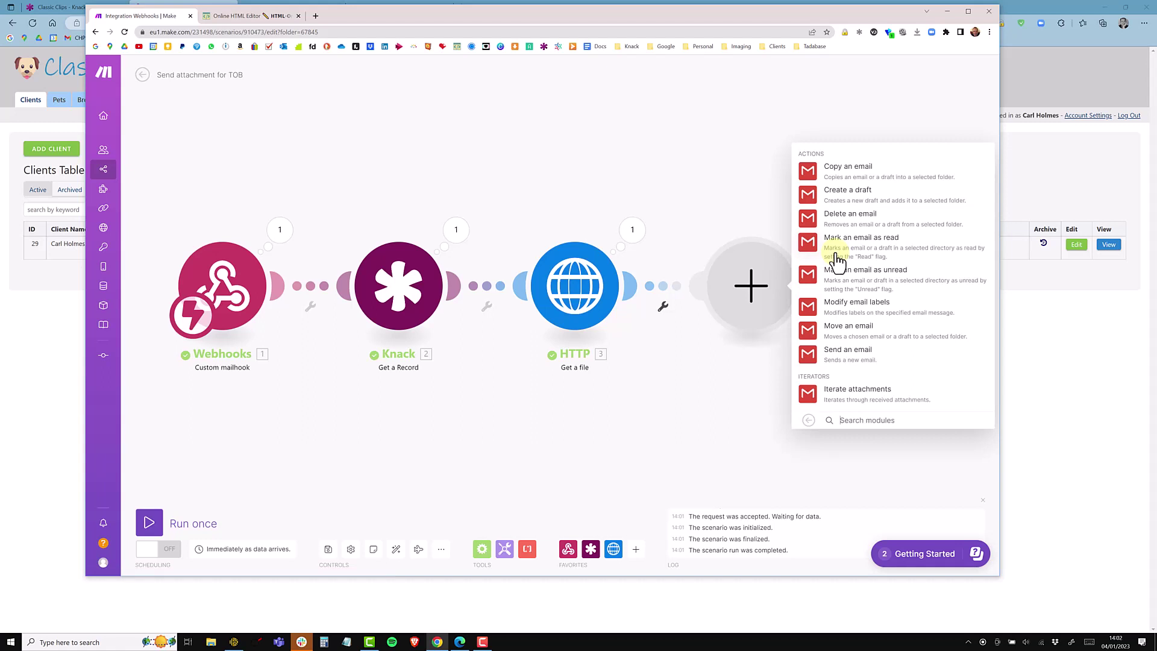
left_click(841, 355)
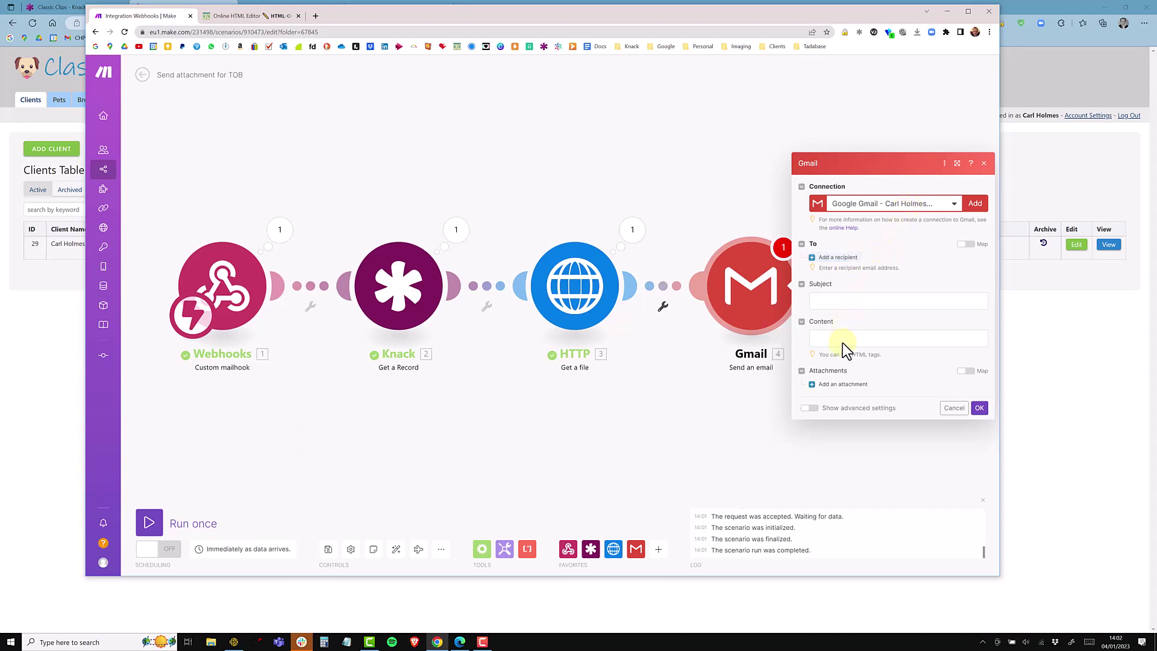
Step: Add a recipient to the Gmail module and map its address to the Email item under Knack's Email (raw)
left_click(848, 259)
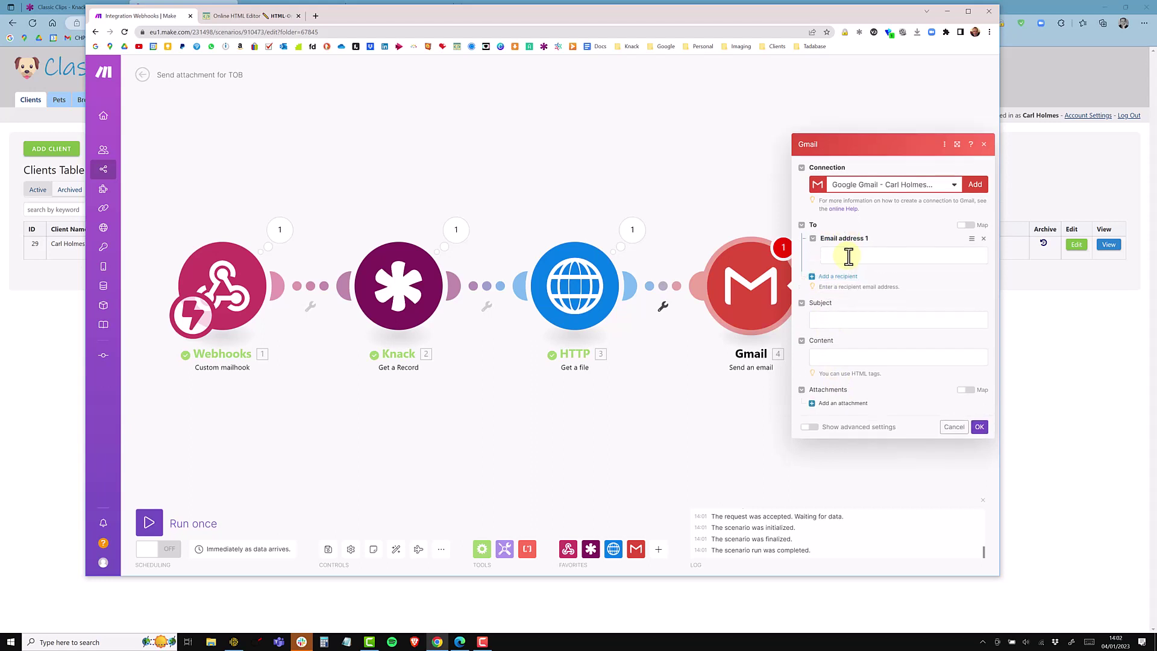
left_click(848, 256)
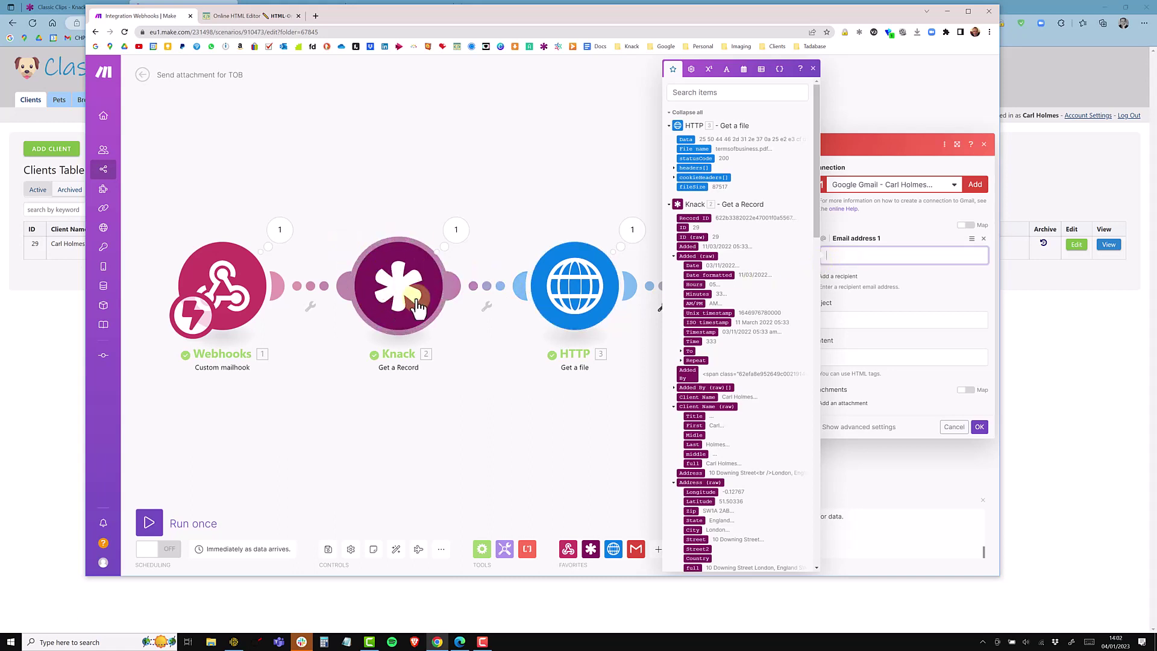
left_click(705, 91)
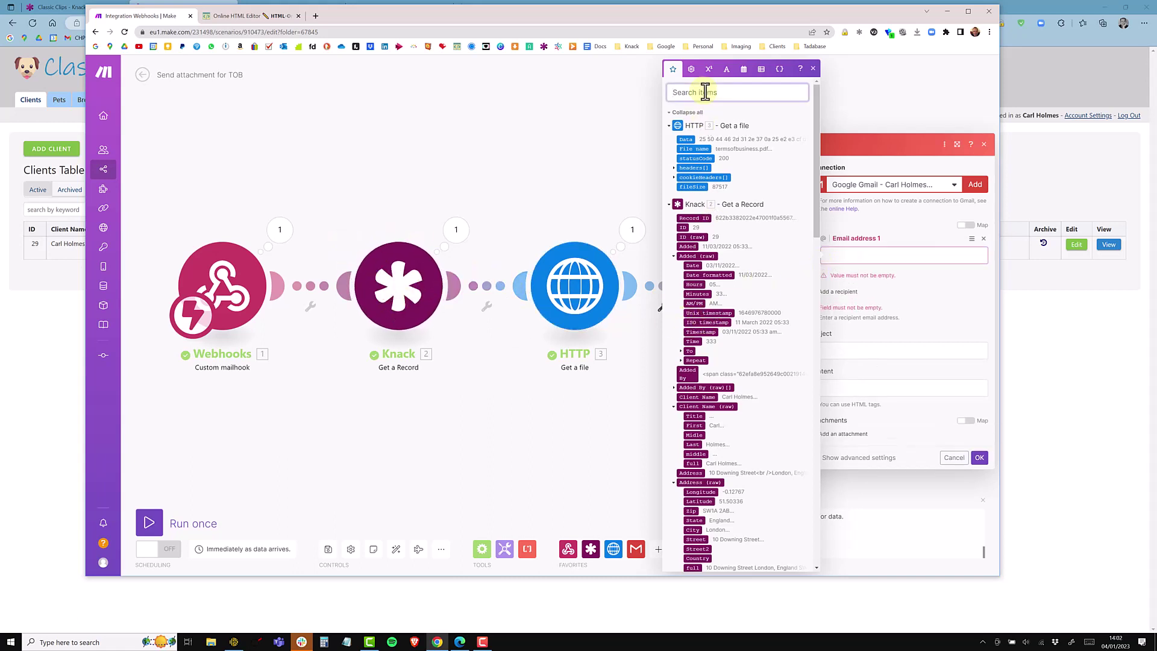
type("emai")
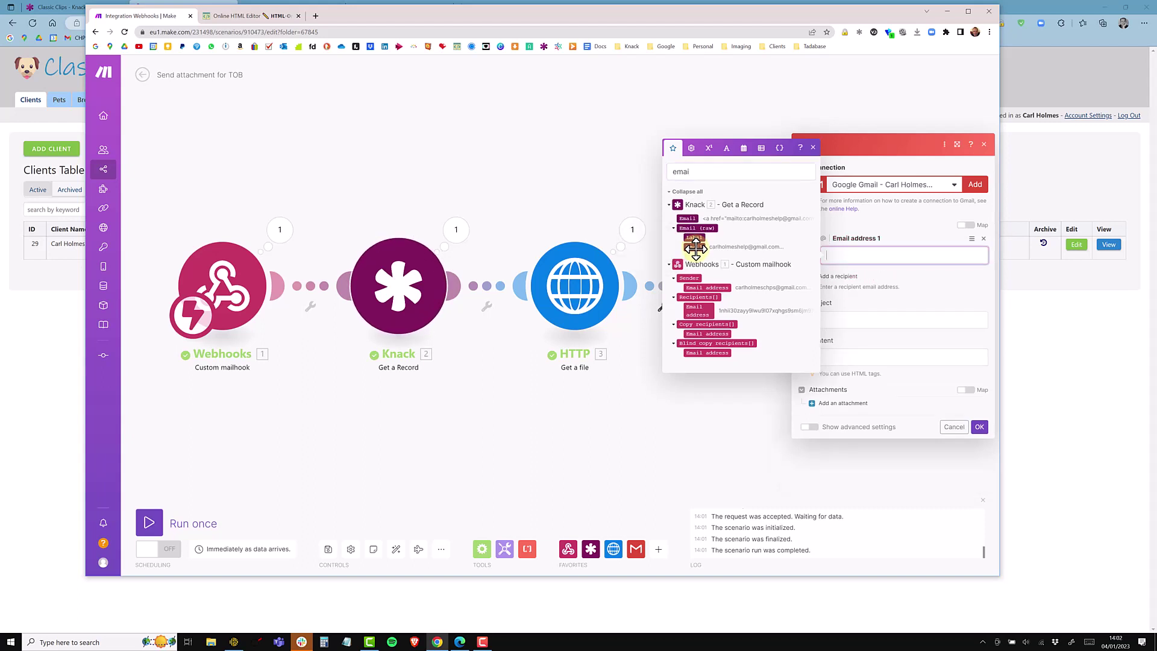
left_click(696, 247)
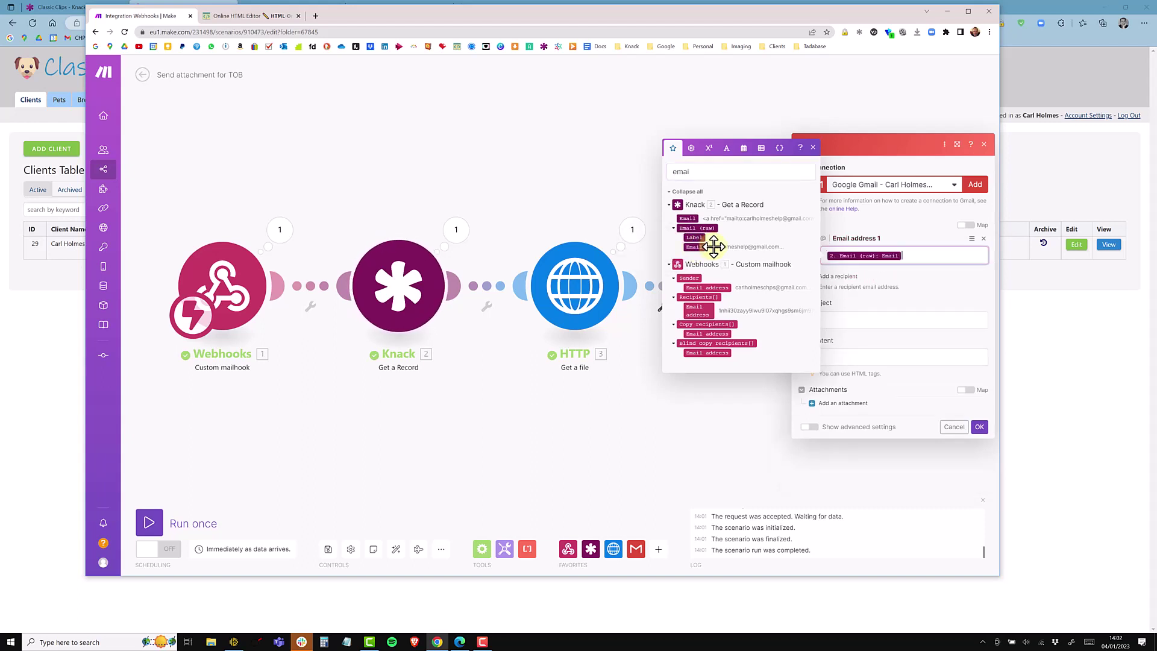
left_click(812, 147)
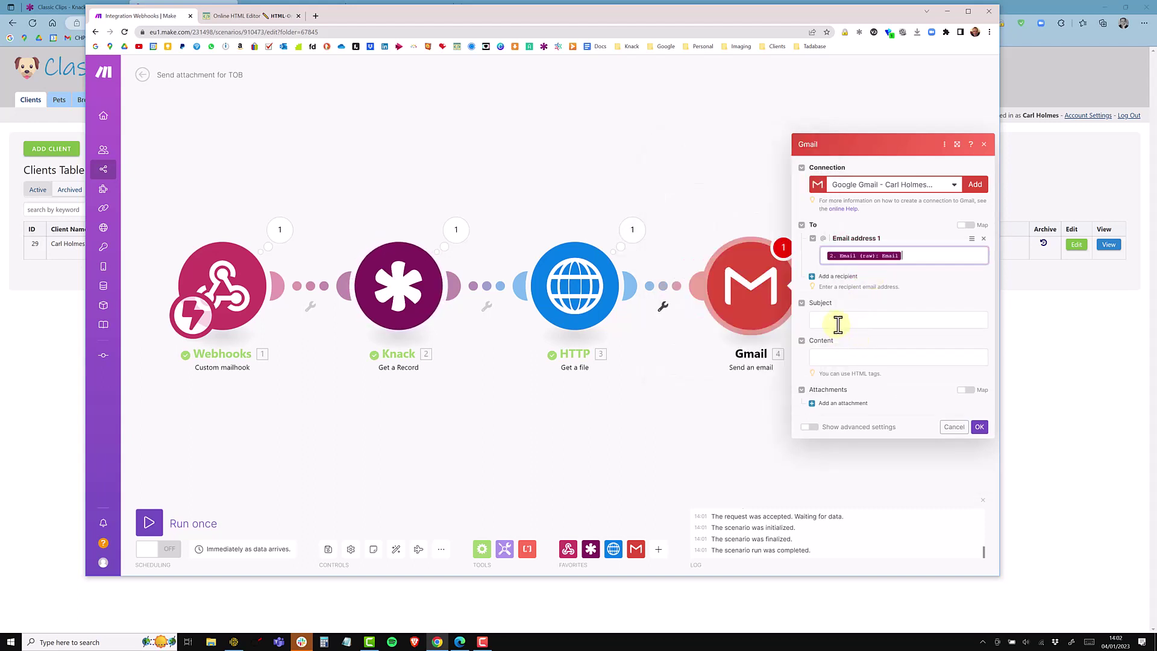
Step: Add an attachment to the Gmail message with HTTP - Get a file as its file source
left_click(830, 415)
left_click(831, 404)
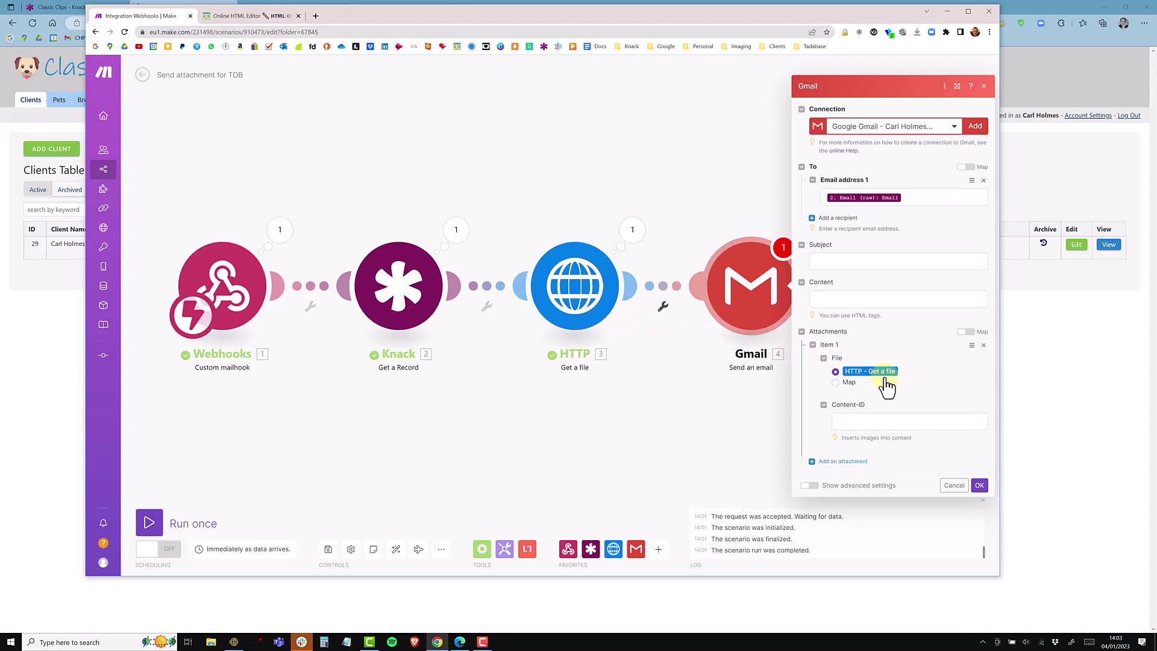
Step: Copy the HTML source of the "Please find attached the company documents" message from the online HTML editor into the Gmail module's Content
left_click(834, 302)
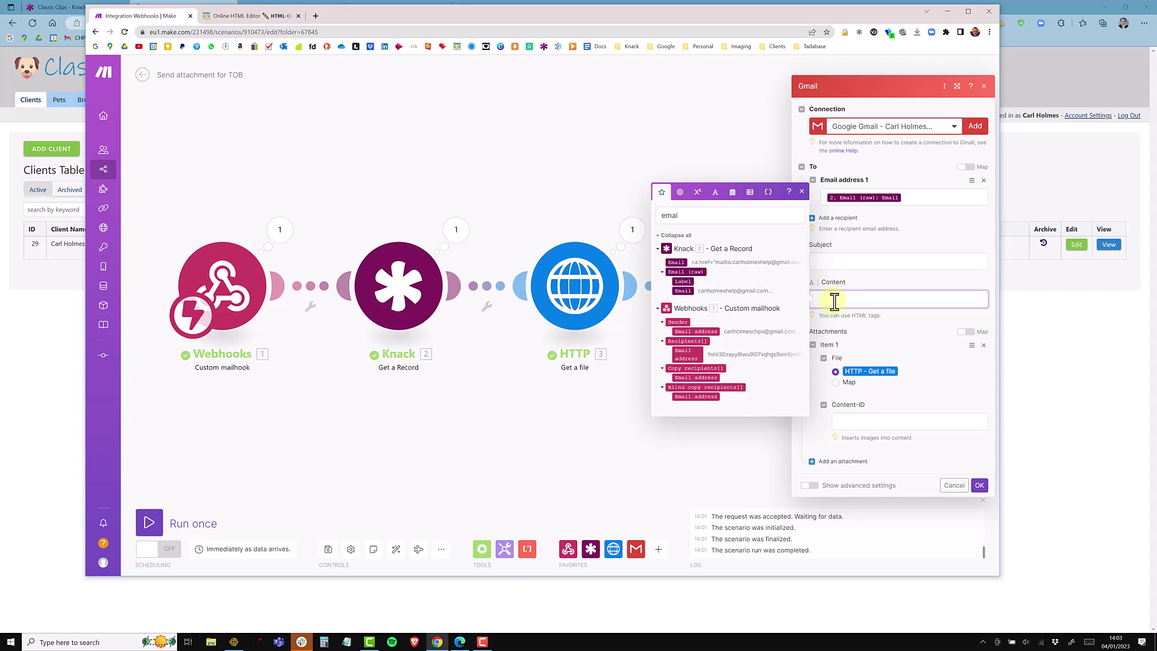
left_click(266, 16)
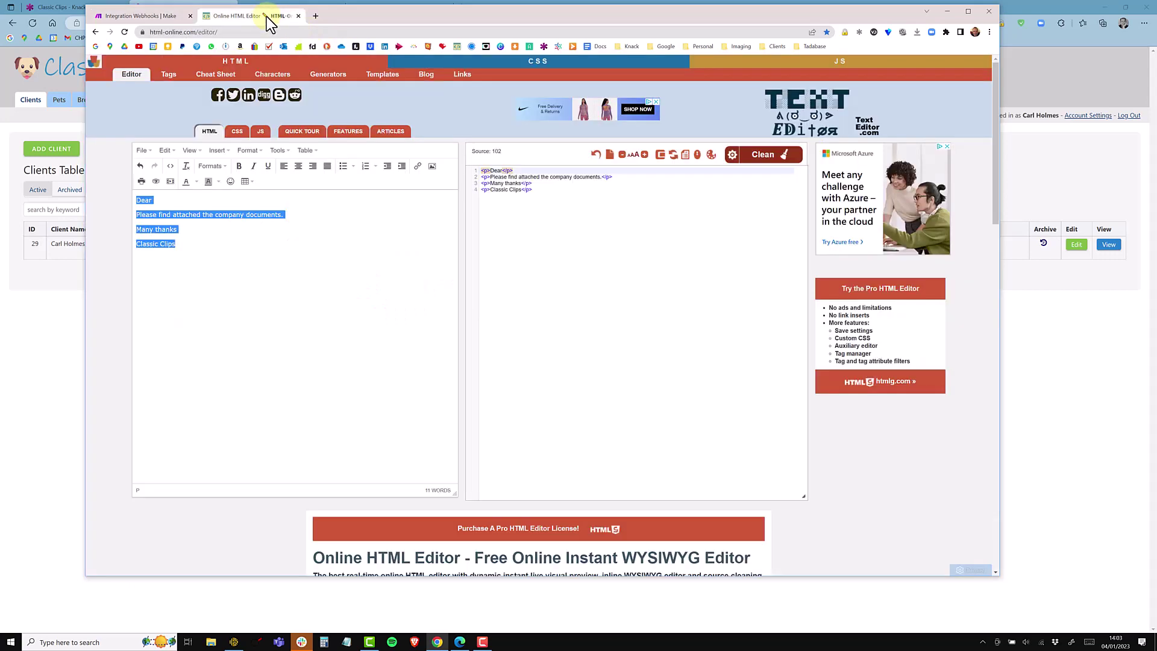
left_click(194, 251)
left_click(133, 198, "shift")
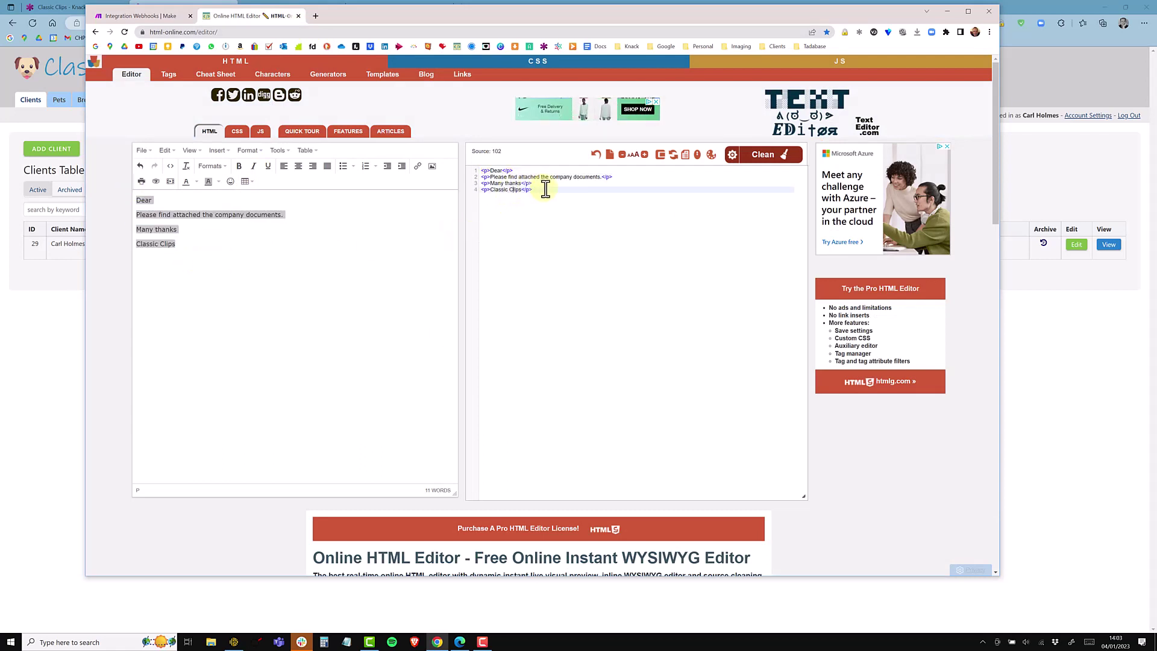
left_click_drag(544, 188, 473, 164)
key("ctrl+c")
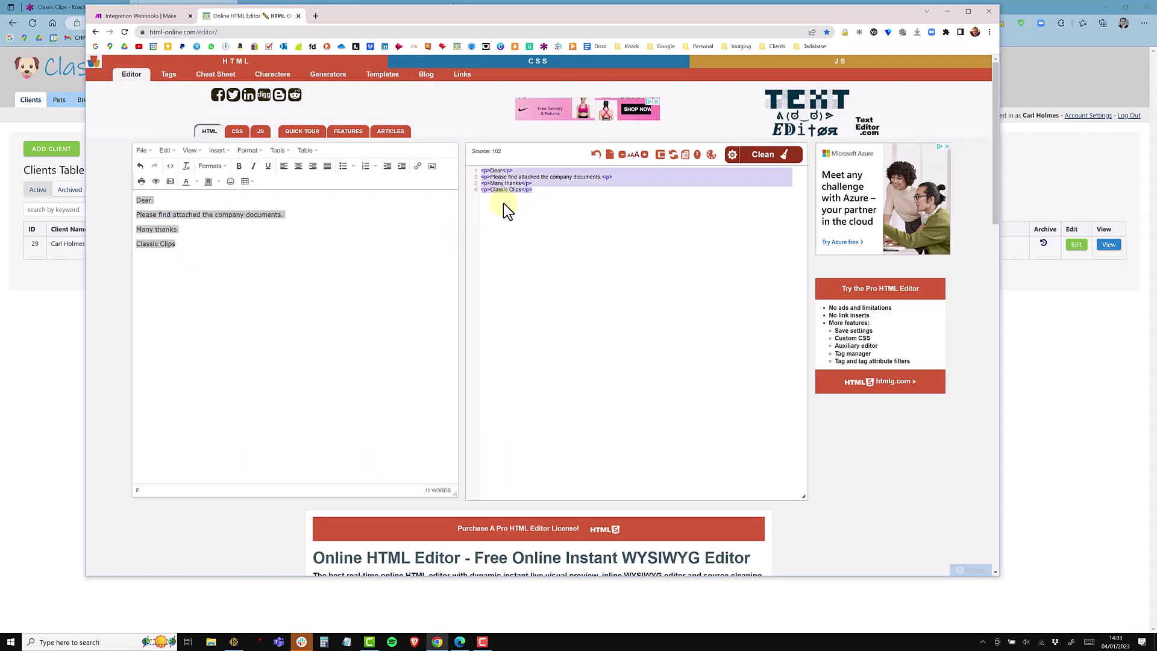
left_click(164, 17)
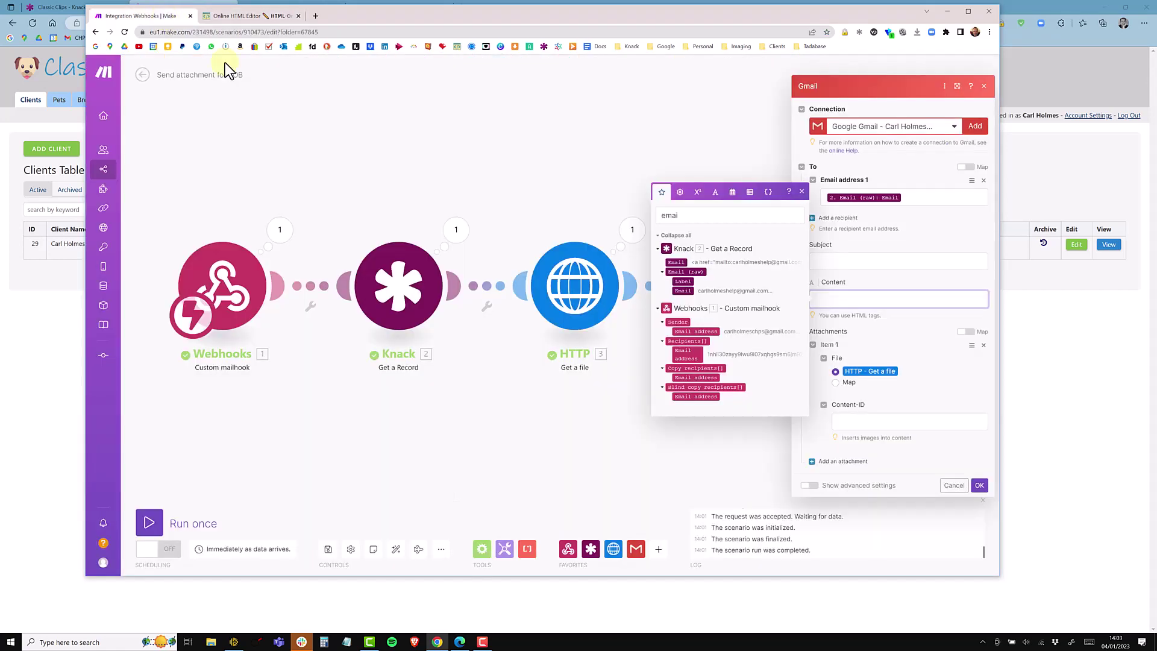
left_click(841, 298)
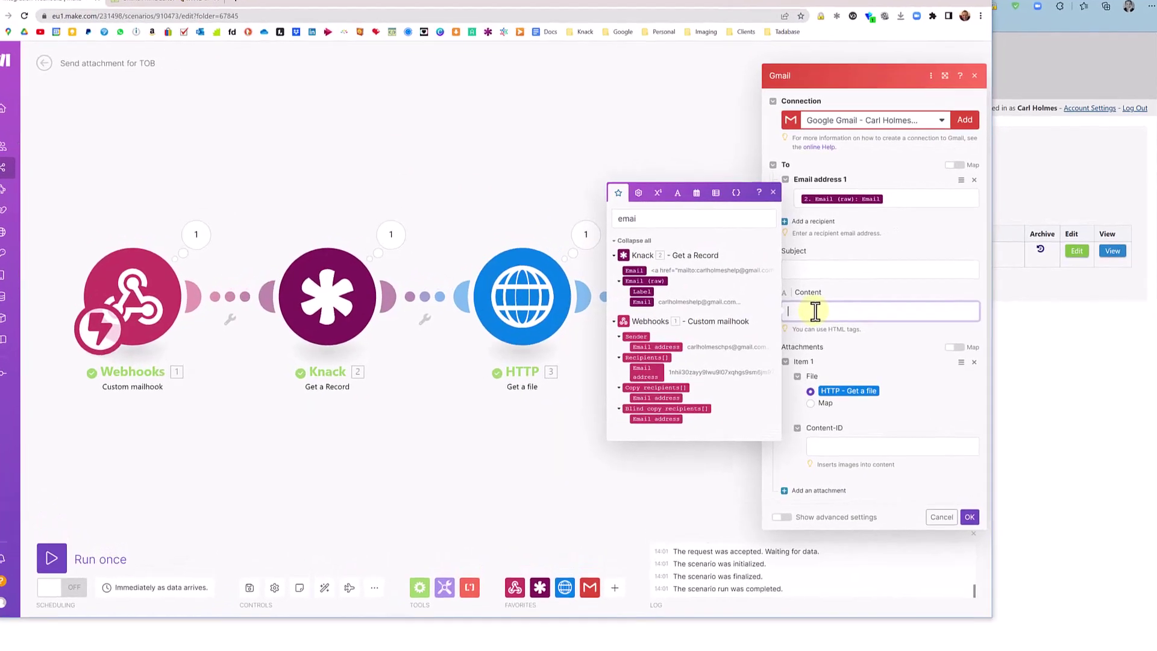
key("ctrl+v")
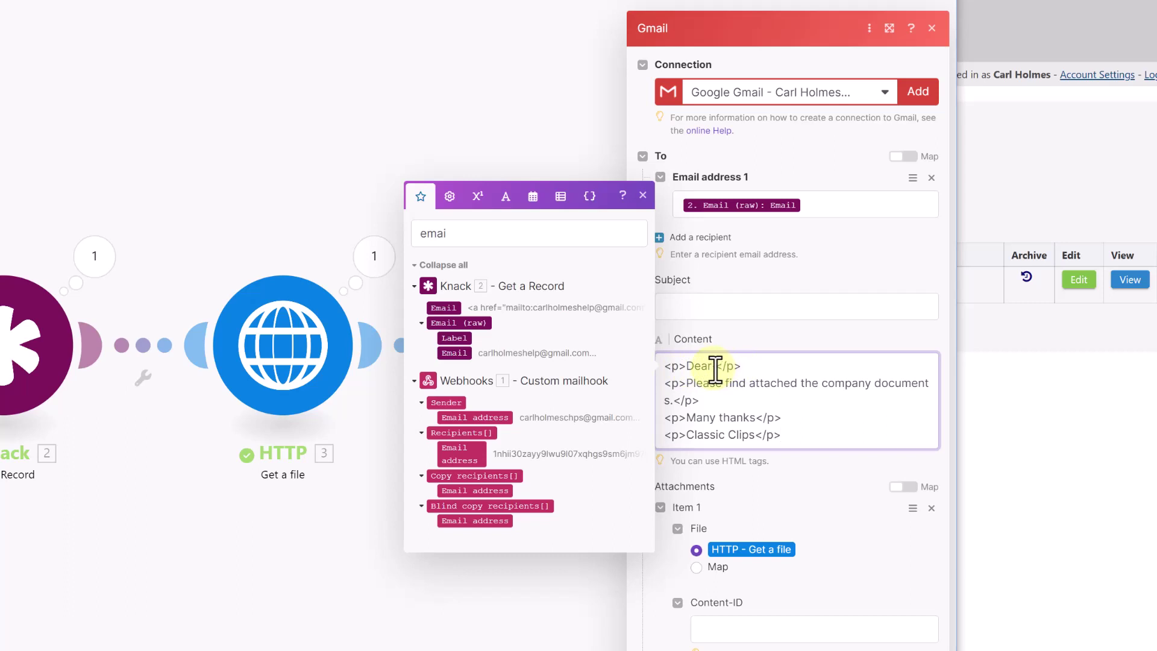
Step: Insert Knack's Client Name (raw) First item followed by a comma after "Dear" in the Content and save the Gmail module
left_click_drag(449, 234, 417, 237)
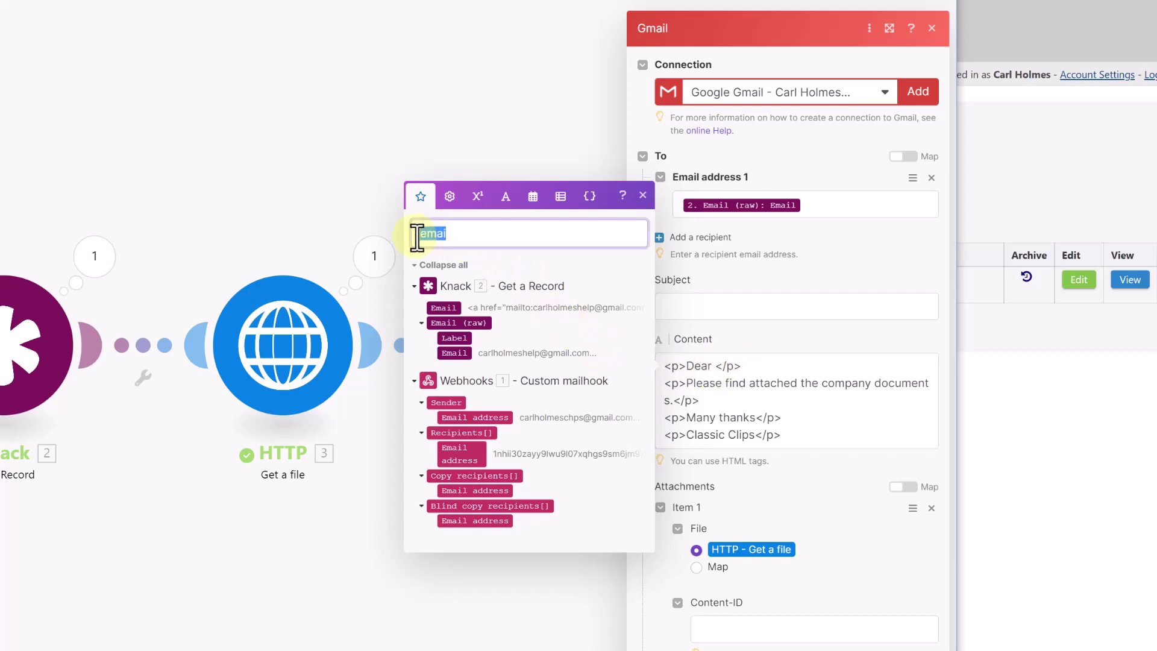
key("BackSpace")
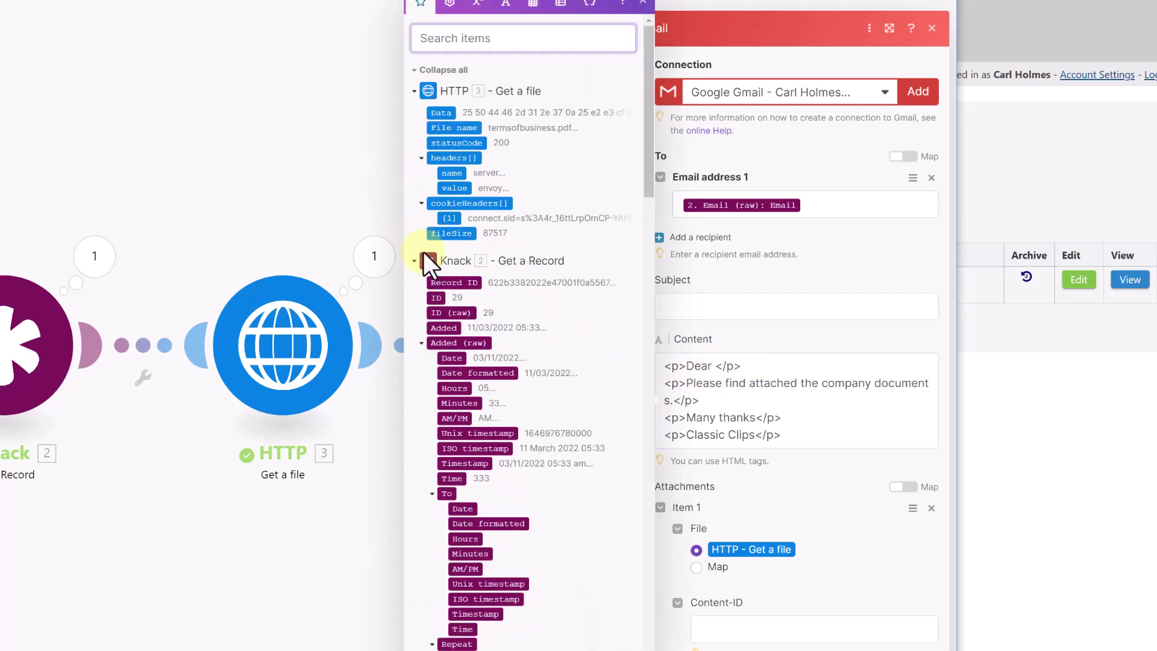
scroll(505, 488, "down", 2)
scroll(505, 490, "down", 8)
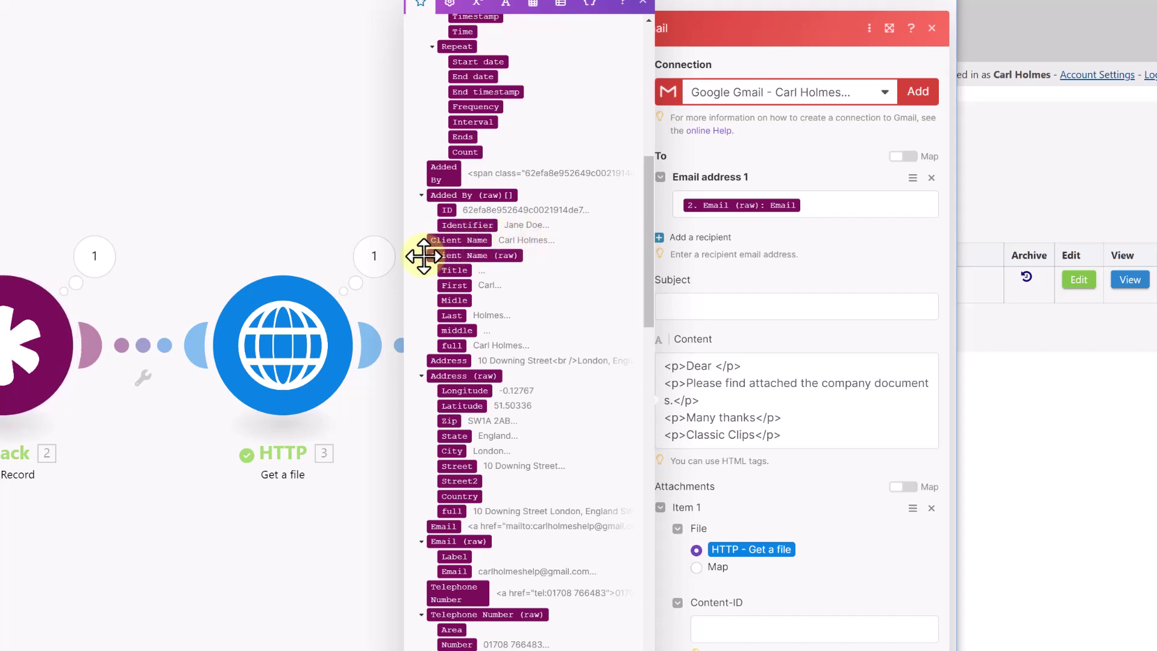
left_click_drag(453, 283, 716, 359)
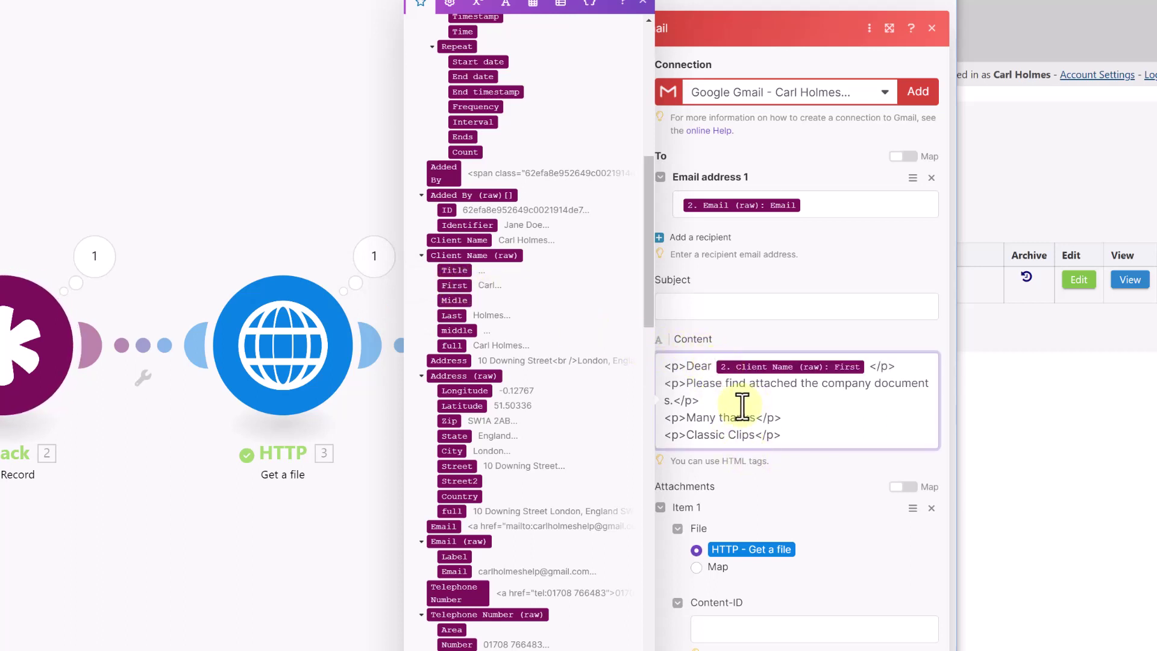
key("BackSpace")
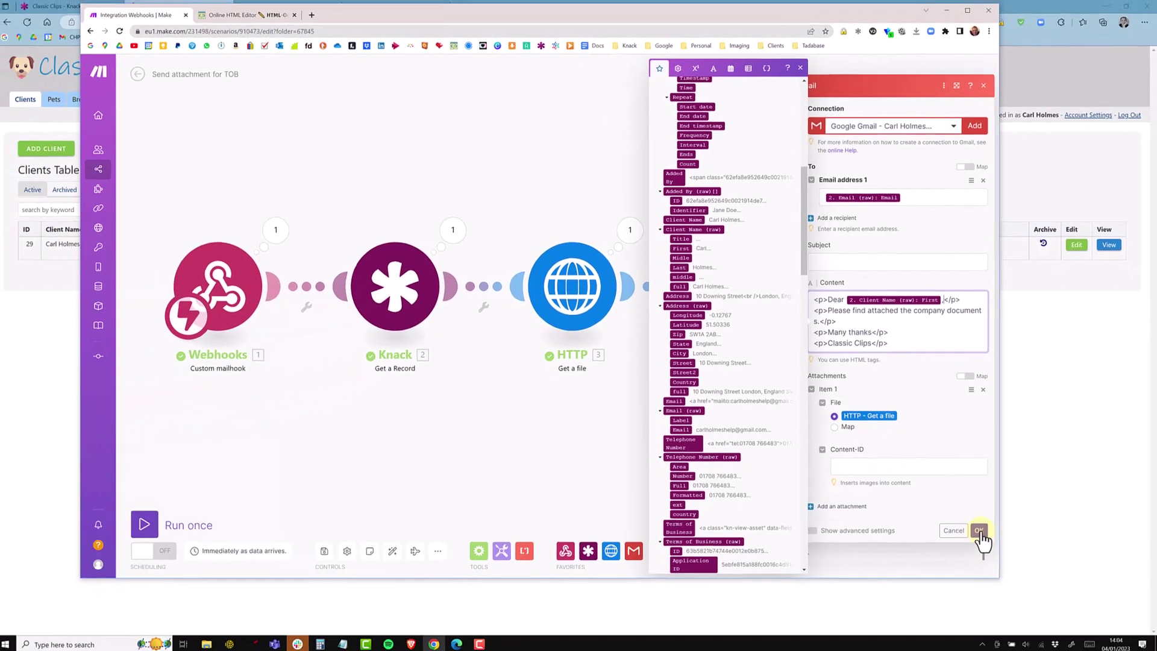
left_click(979, 529)
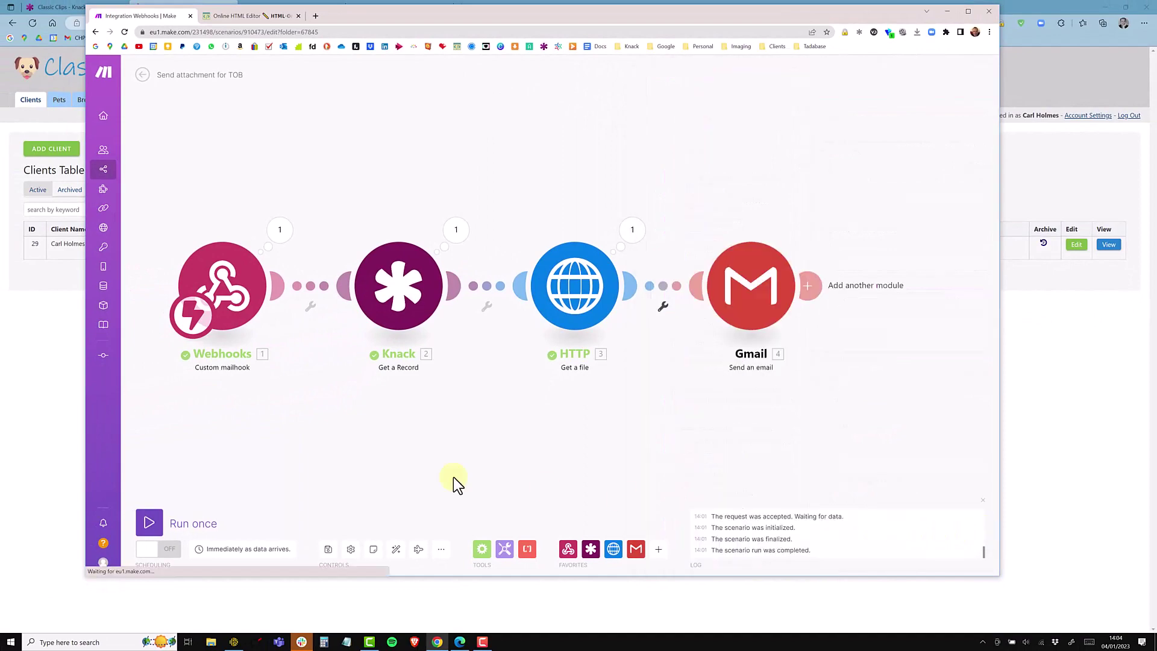
Step: Run the scenario once, trigger it with the client's TOB action link in Classic Clips, and inspect the Gmail module's run details
left_click(147, 522)
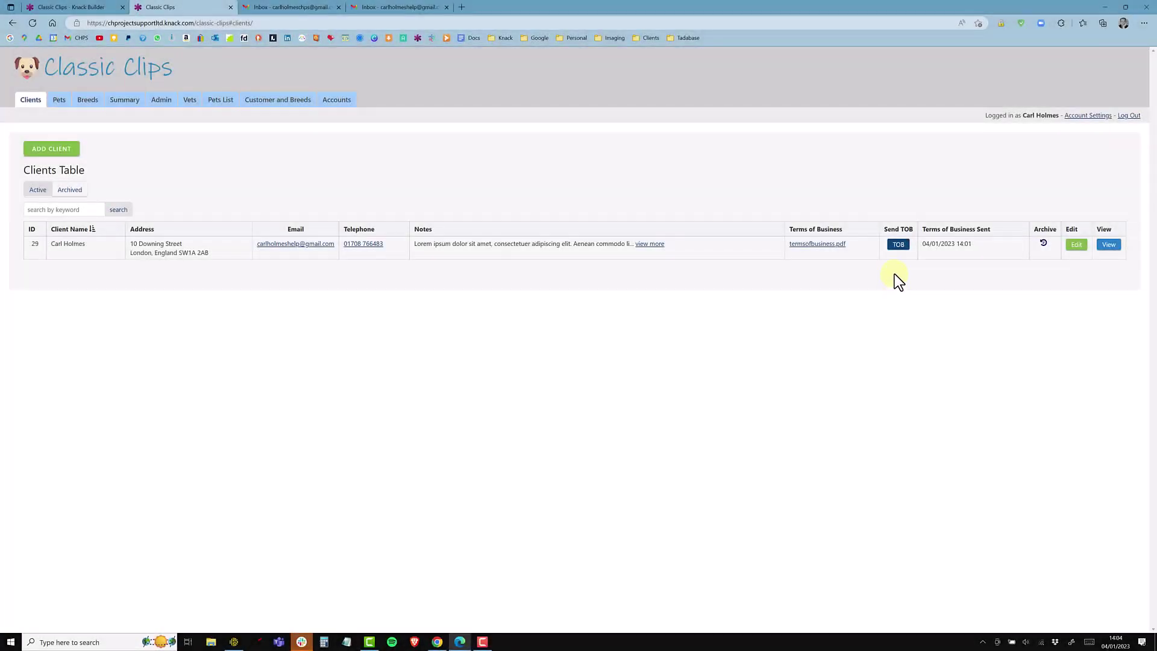
left_click(899, 245)
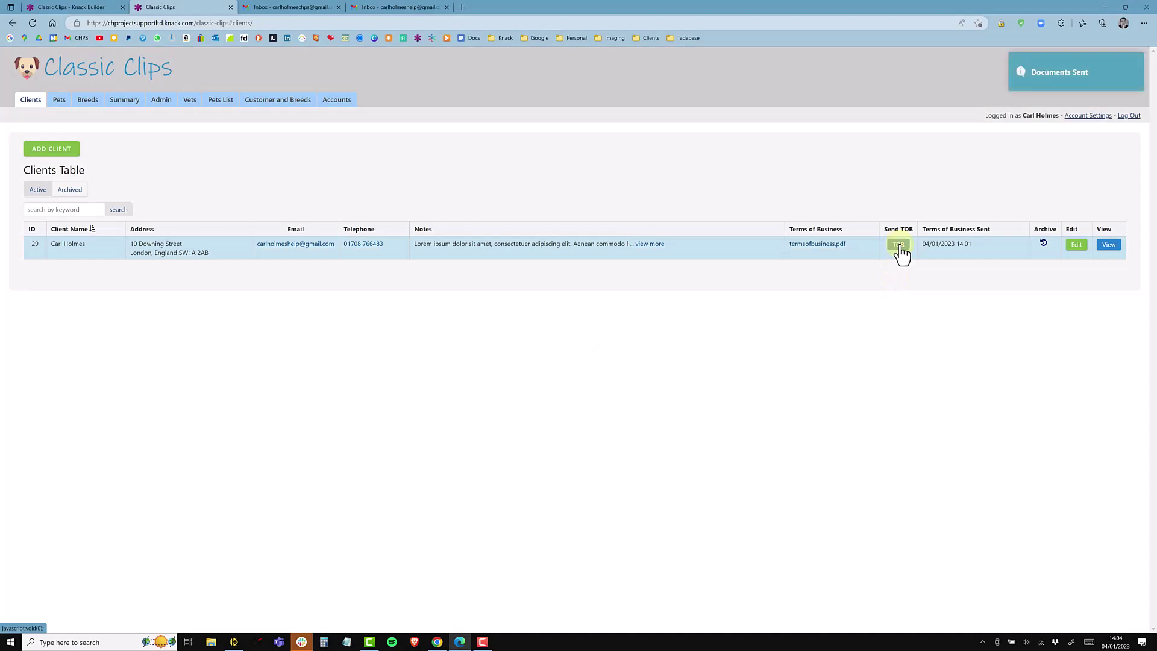
key("alt+Tab")
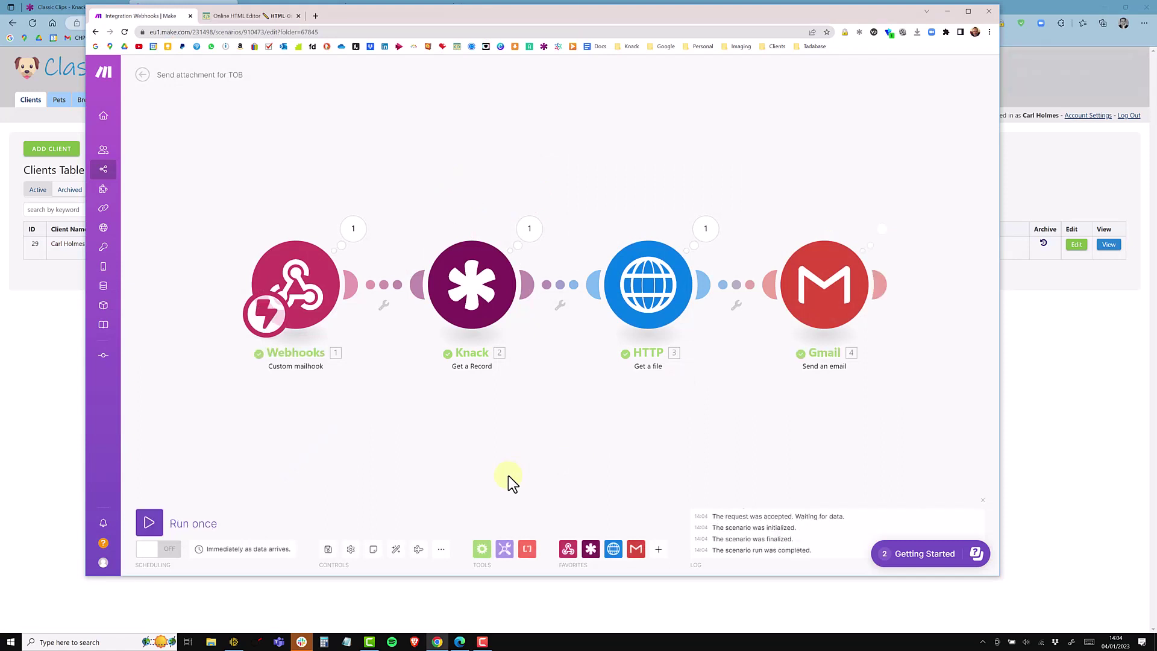
left_click(882, 230)
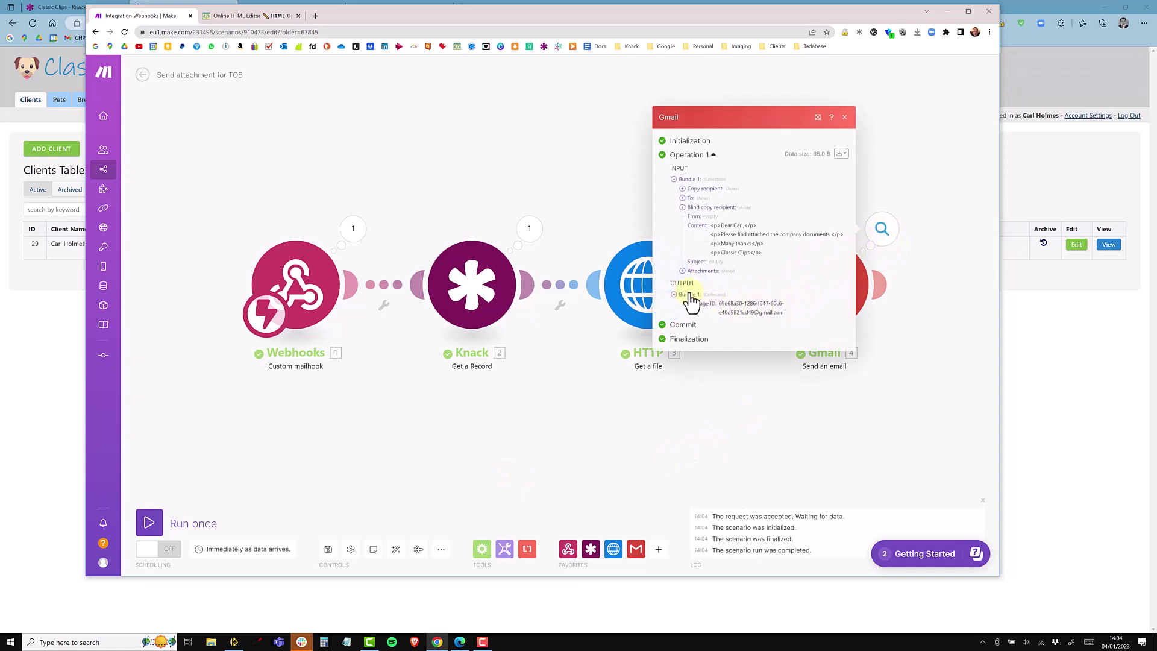
left_click(678, 416)
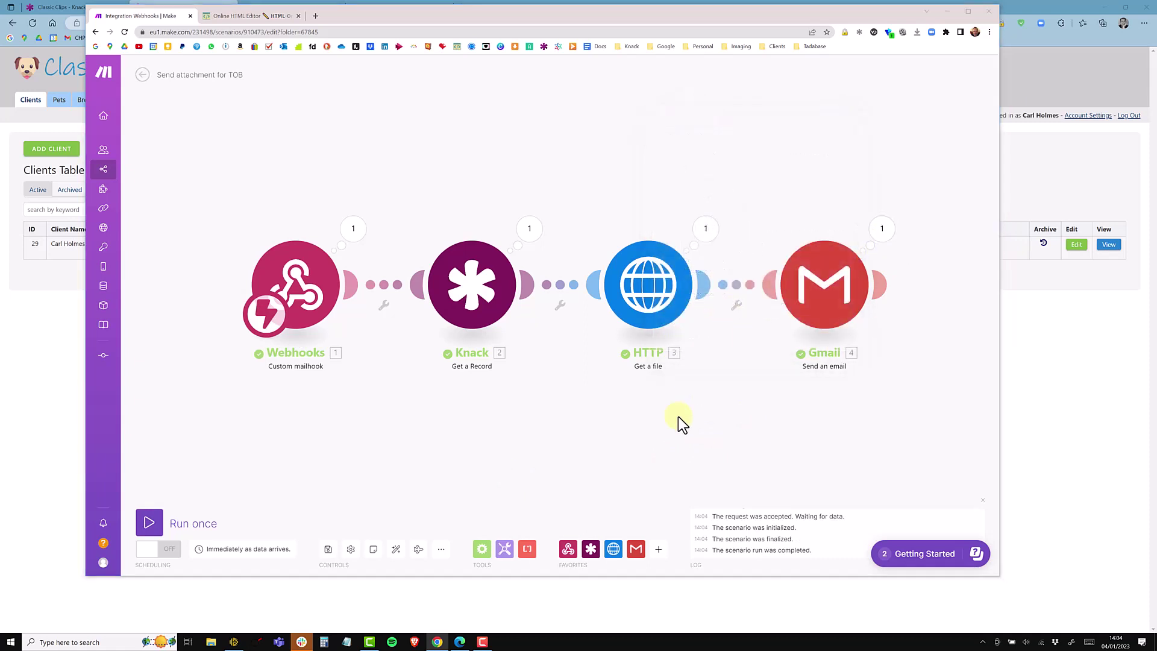
Step: Open the received email in the client's Gmail inbox and examine its greeting, message text and termsofbusiness.pdf attachment
key("alt+Tab")
left_click(386, 8)
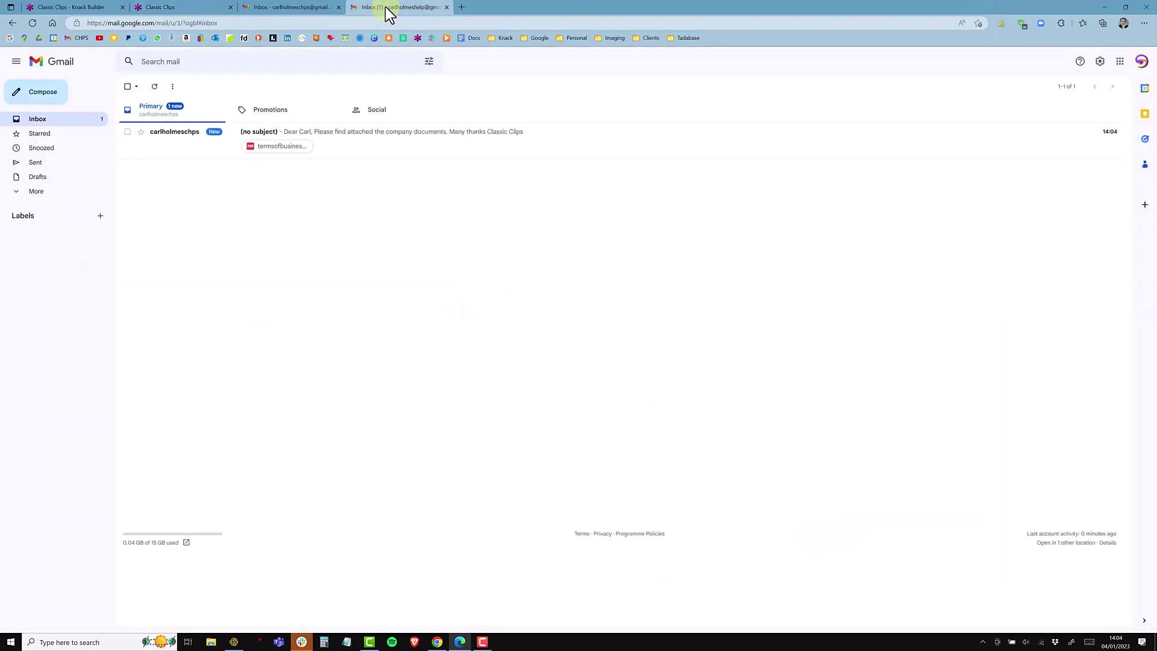
left_click(319, 138)
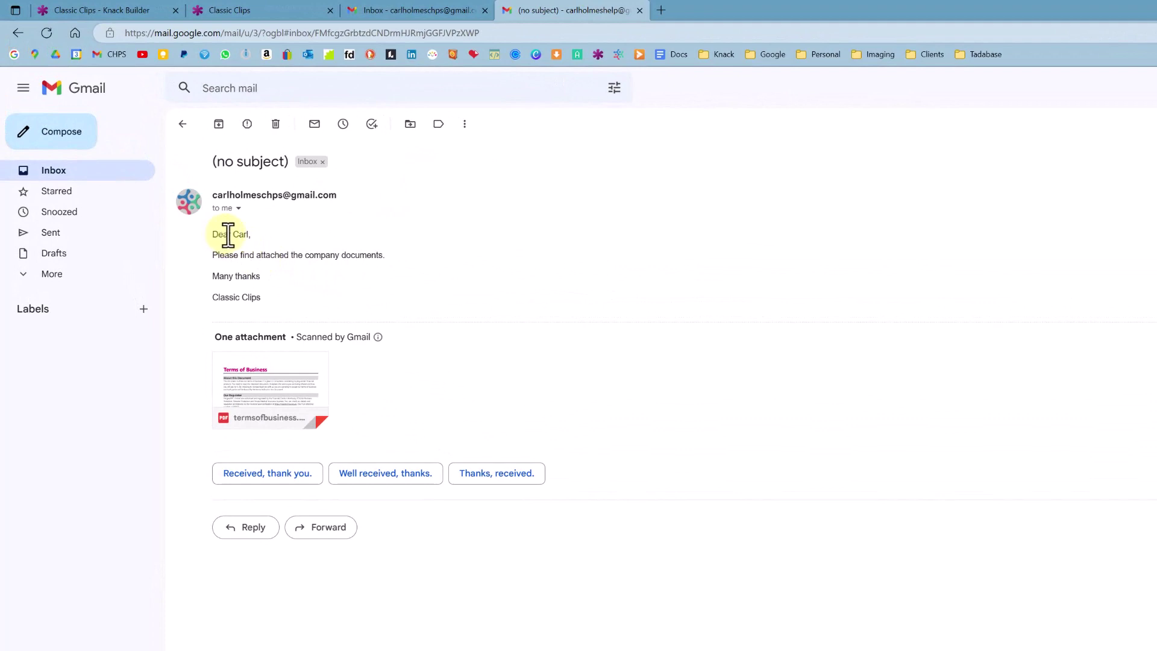
left_click_drag(234, 235, 253, 239)
left_click(315, 283)
left_click(266, 382)
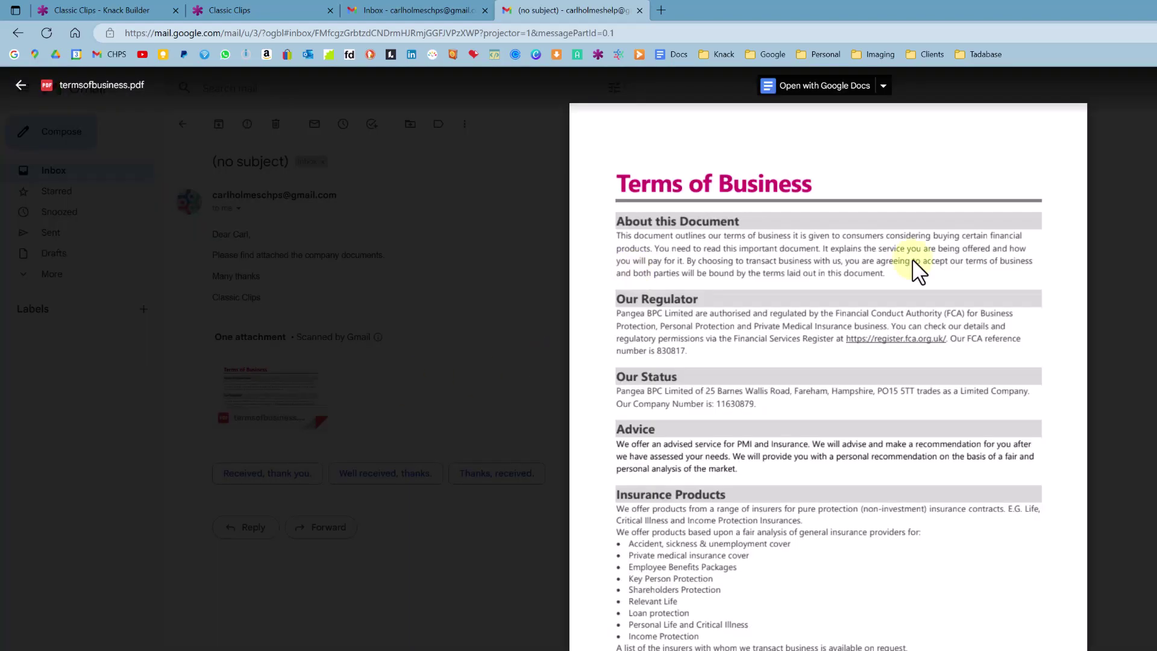
left_click(585, 95)
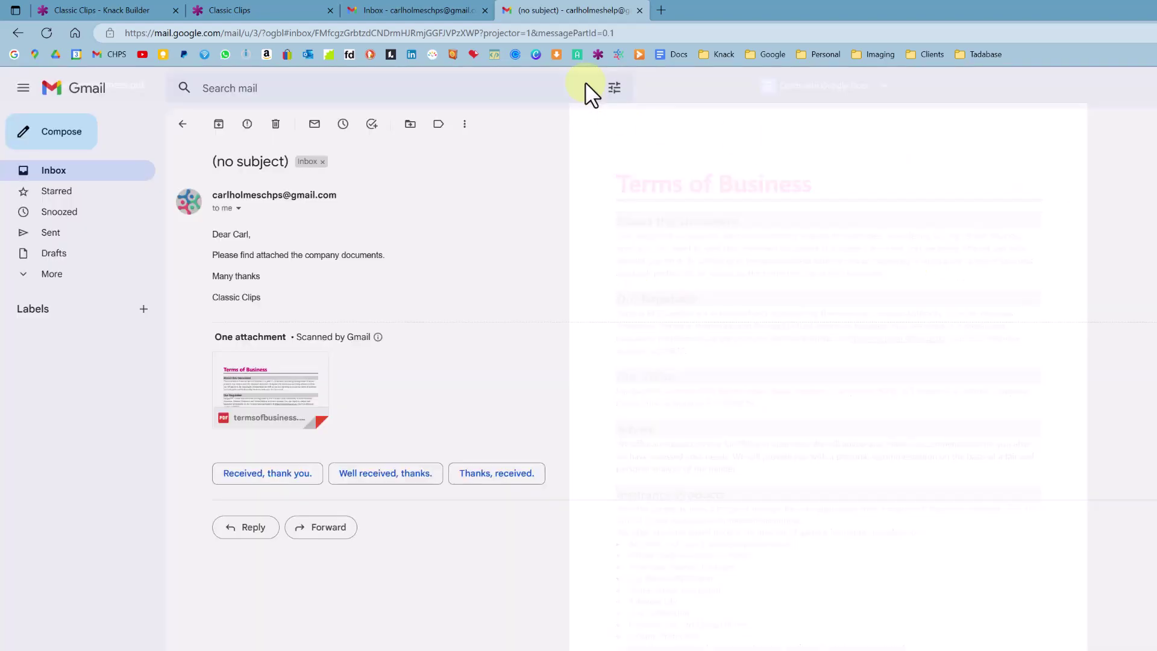
left_click(161, 177)
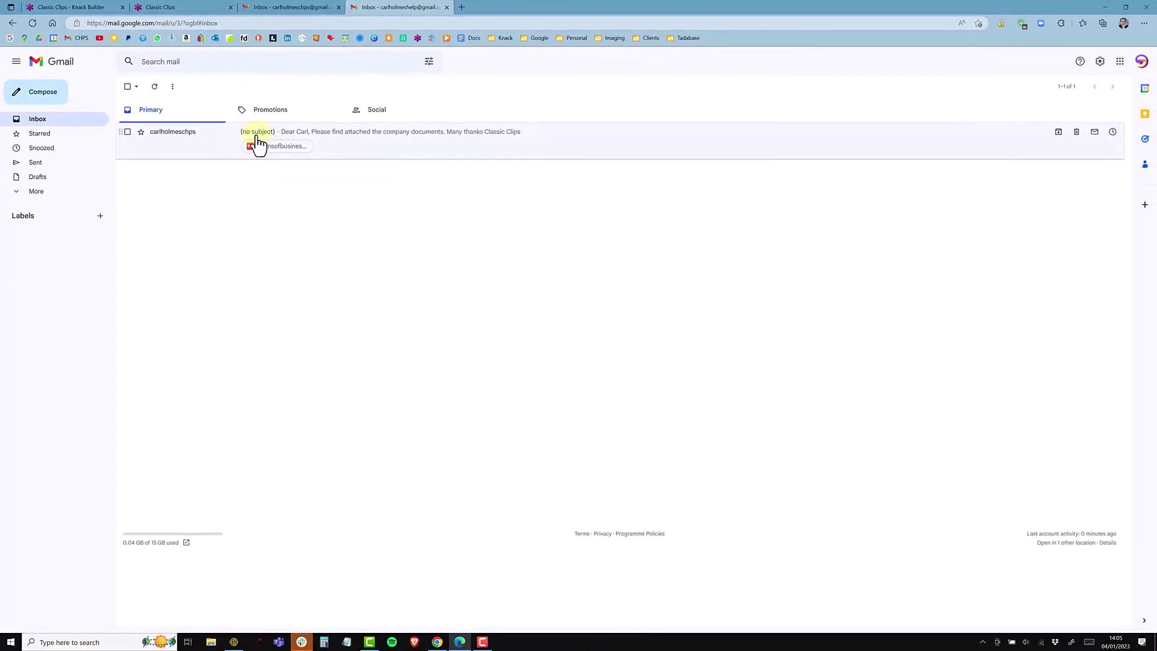
Step: Return to the Make scenario, set the Gmail module's subject to "Terms of Business" and save the module
key("alt+Tab")
key("alt+Tab")
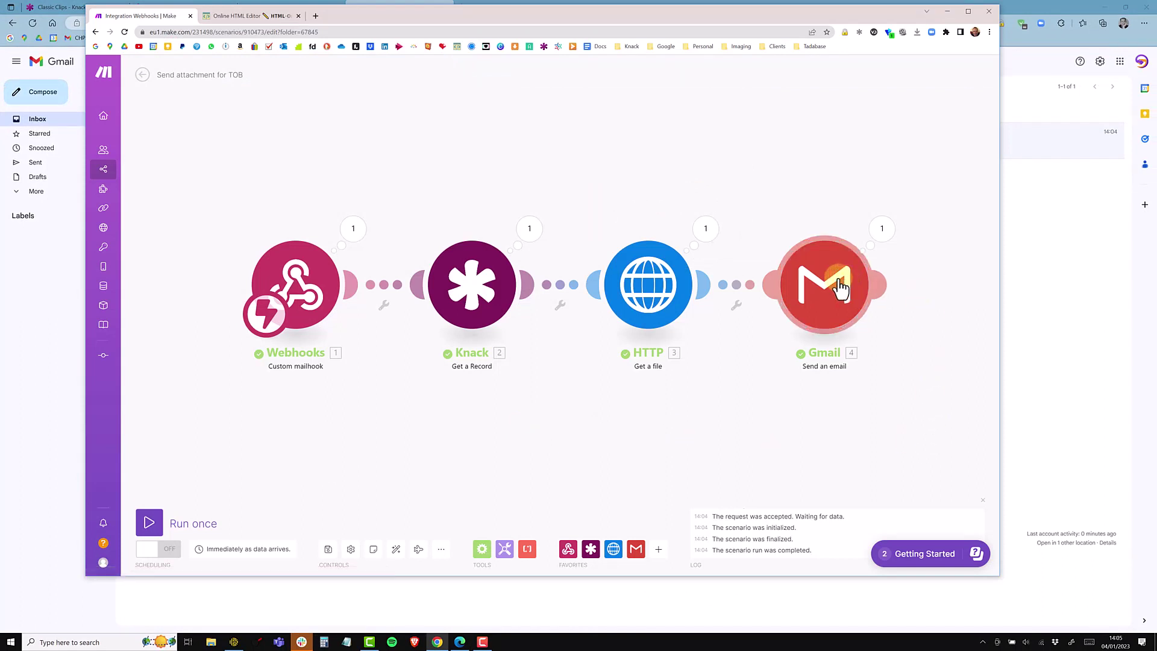
left_click(848, 280)
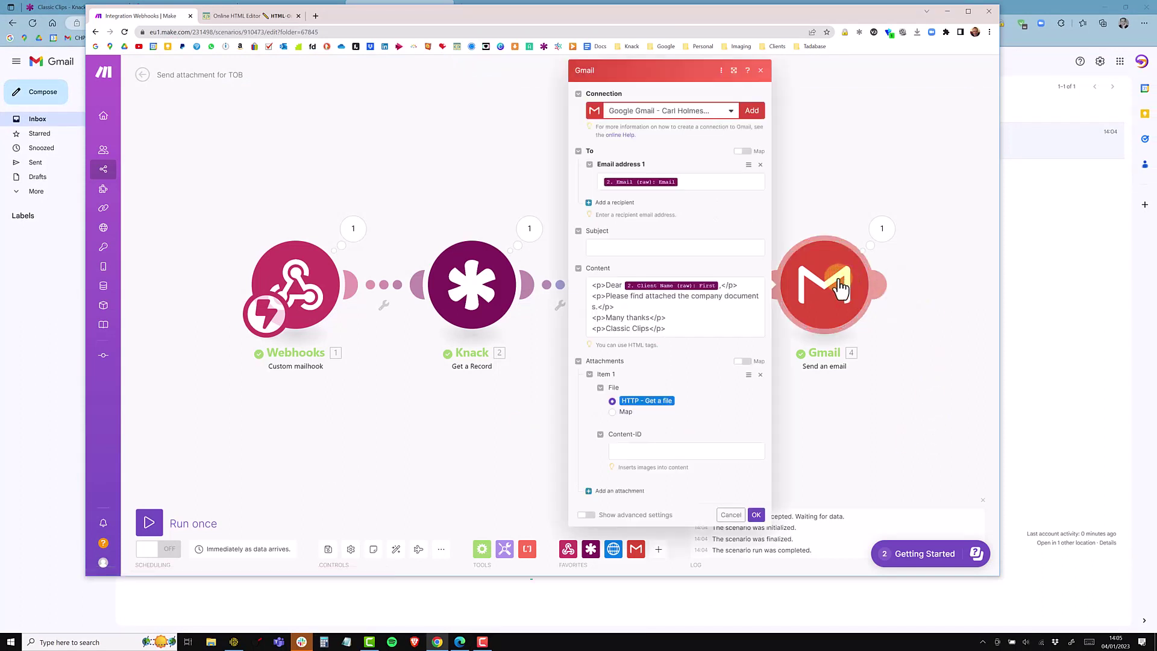
left_click(602, 248)
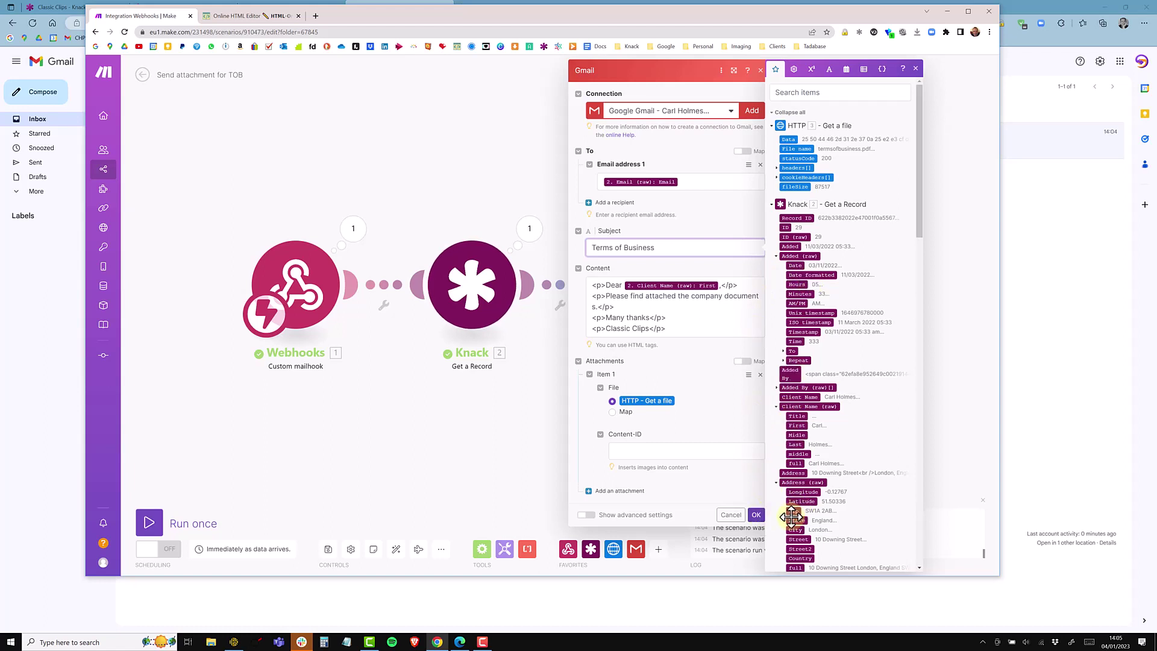
left_click(756, 516)
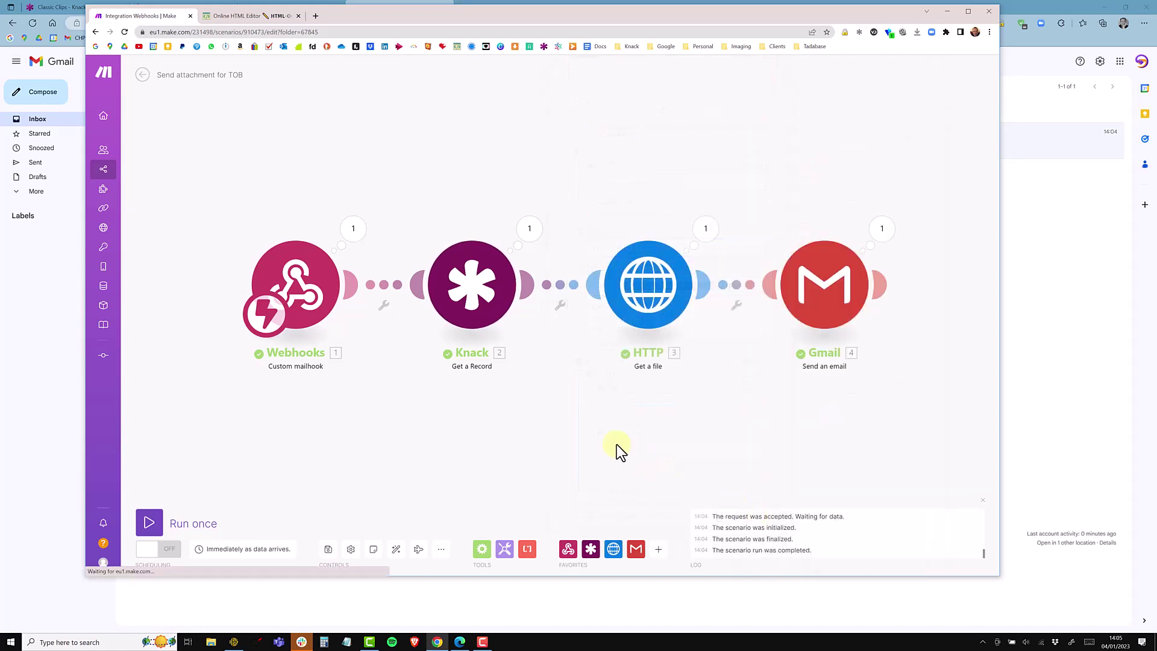
Step: Start another single run of the scenario and delete the no-subject test email from the client's Gmail inbox
left_click(162, 531)
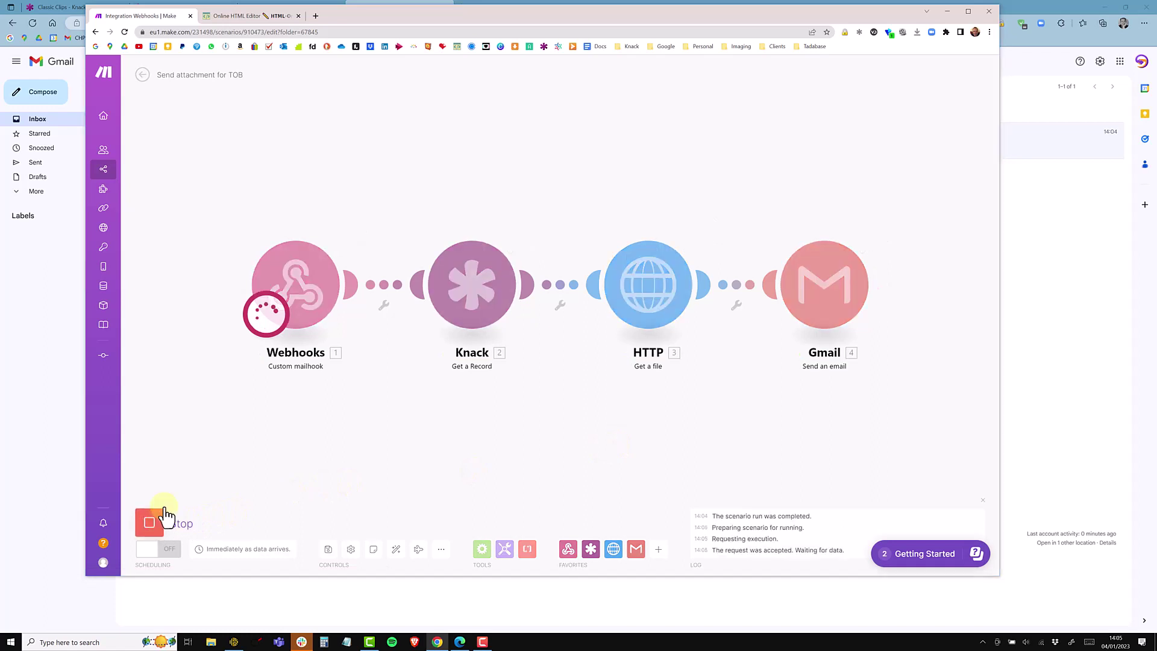
key("alt+Tab")
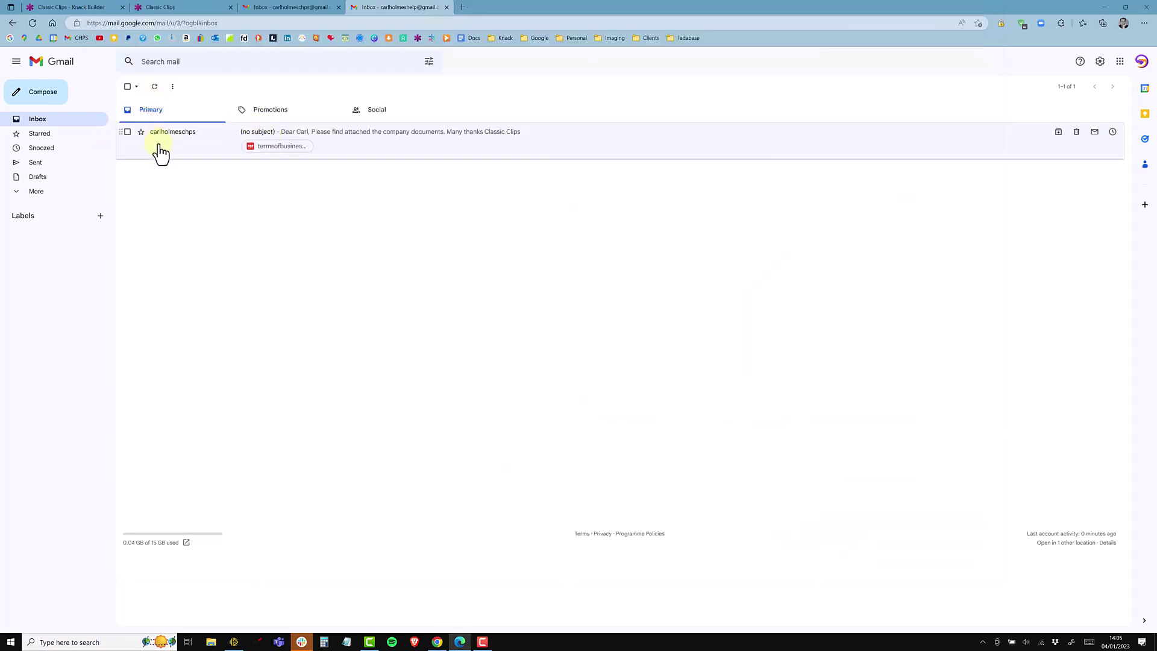
left_click(129, 133)
left_click(195, 88)
Step: Trigger the waiting run with the client's TOB action link in Classic Clips and inspect the Gmail module's run details in Make
key("ctrl+2")
left_click(898, 245)
key("ctrl+4")
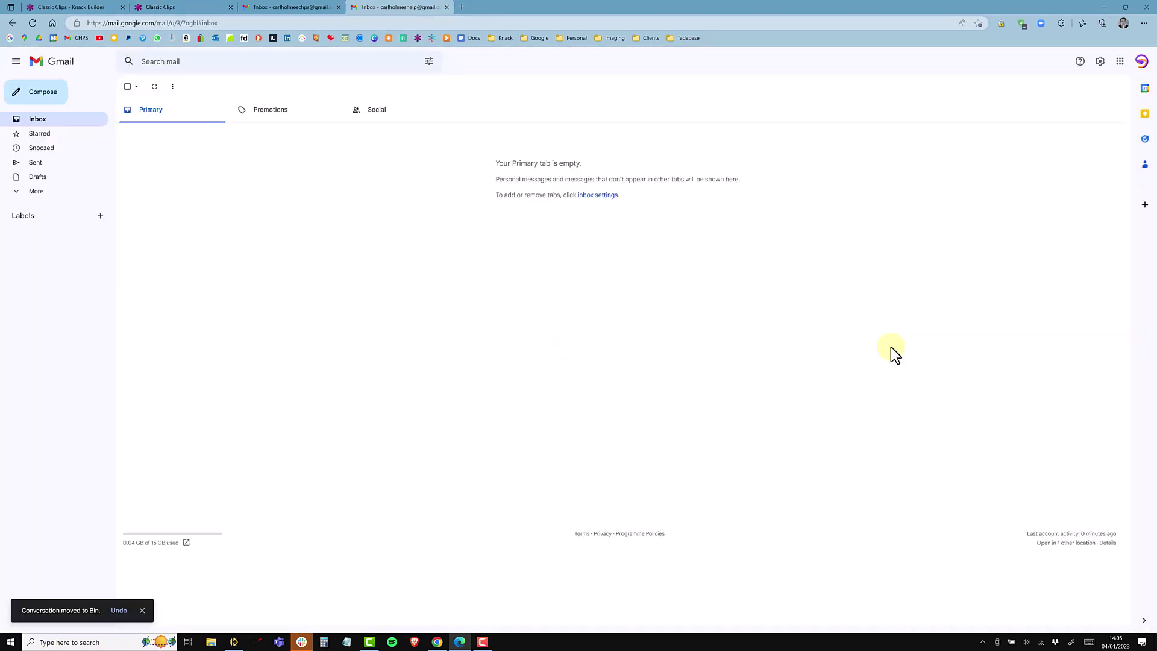
key("alt+Tab")
key("alt+Tab")
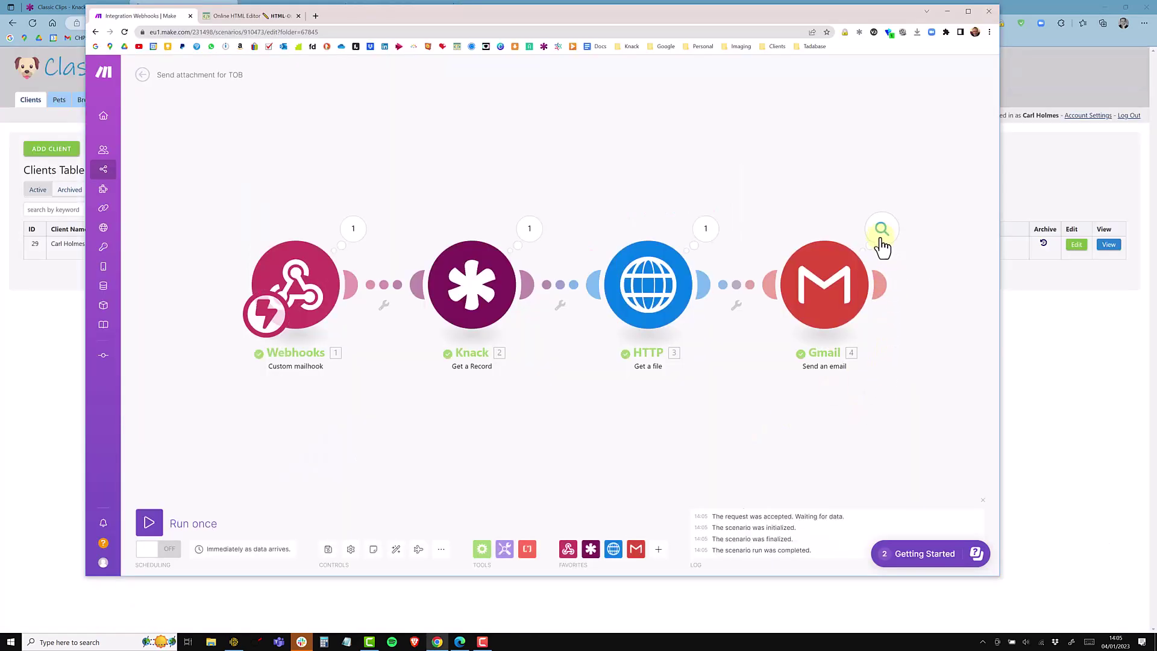
left_click(882, 241)
left_click(702, 435)
Step: Open the newly received Terms of Business email in the client's Gmail inbox to check its subject and attachment
key("alt+Tab")
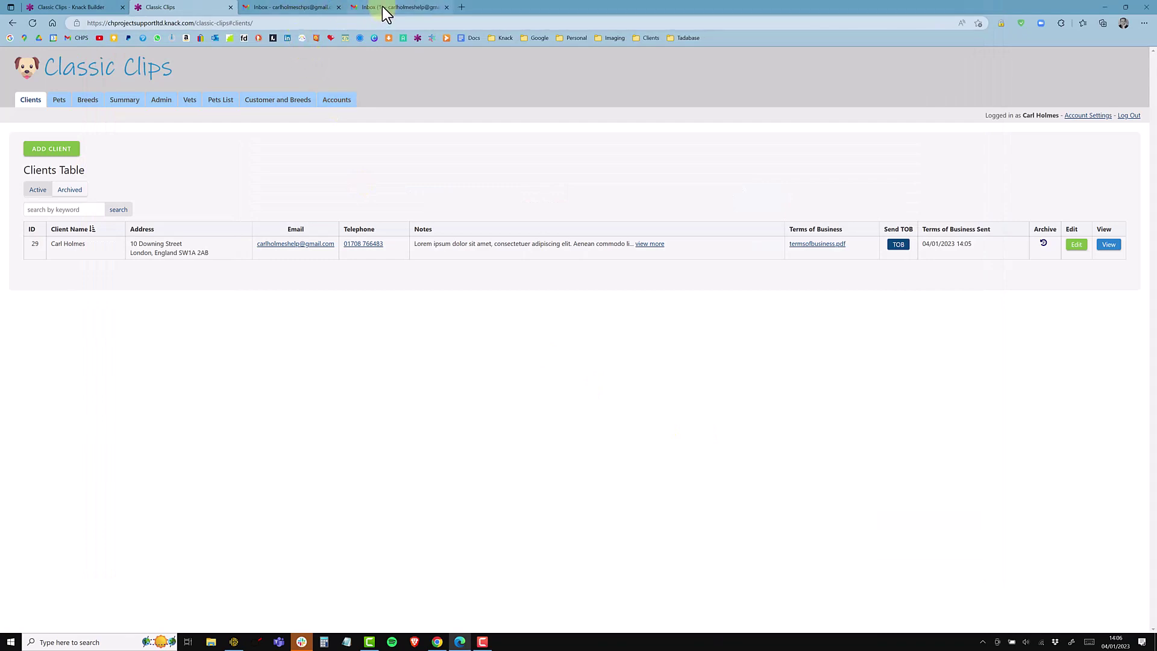
left_click(382, 6)
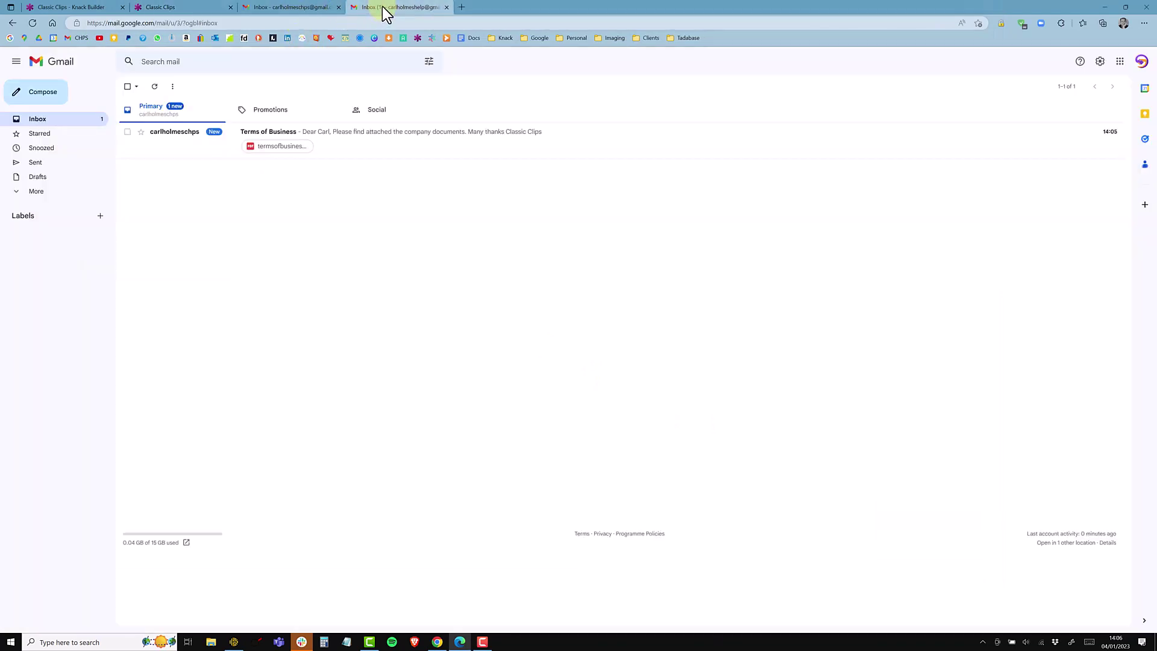
left_click(274, 132)
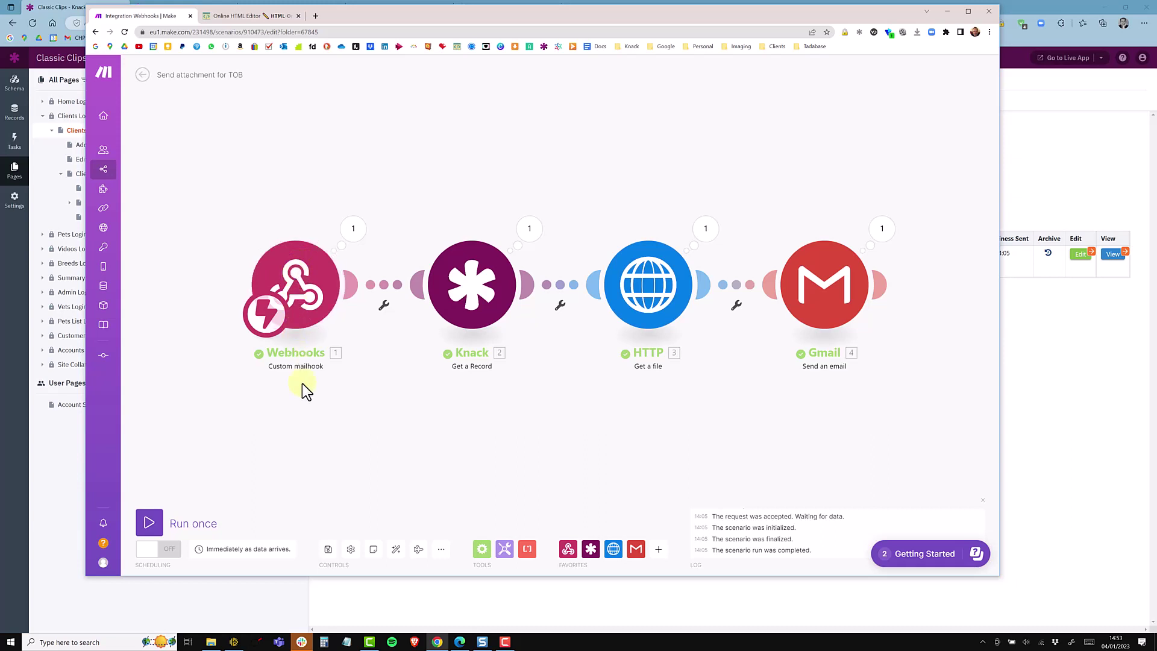
Step: Switch to the Knack builder, open the Clients Table view for editing and highlight its view key in the page URL
key("alt+Tab")
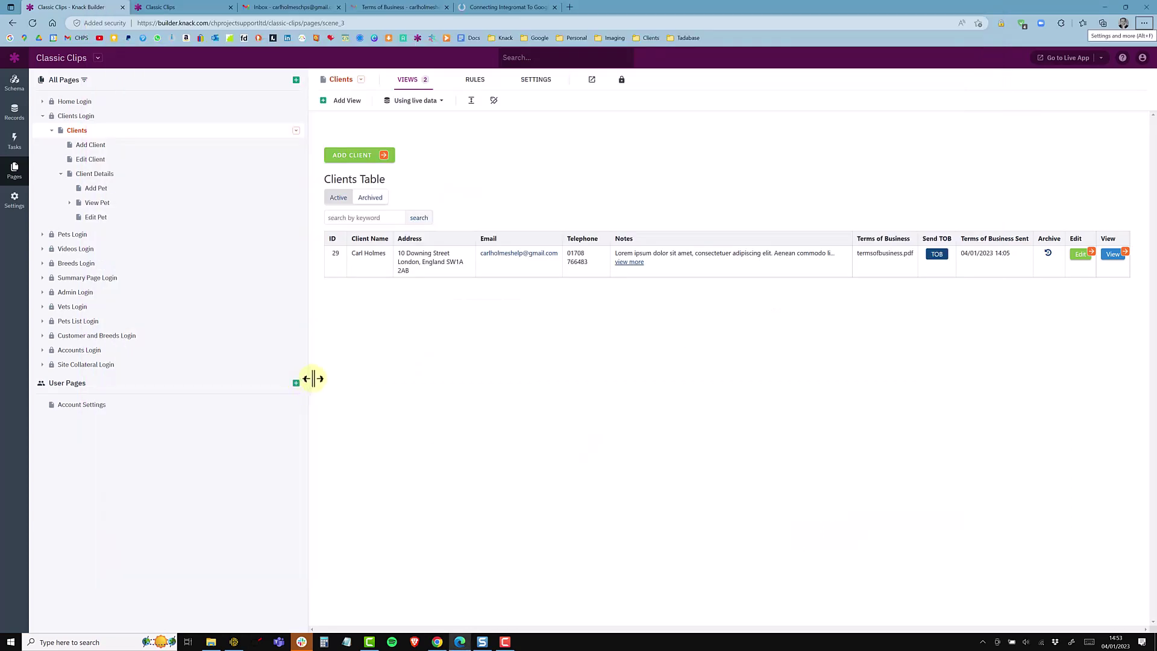
left_click(470, 227)
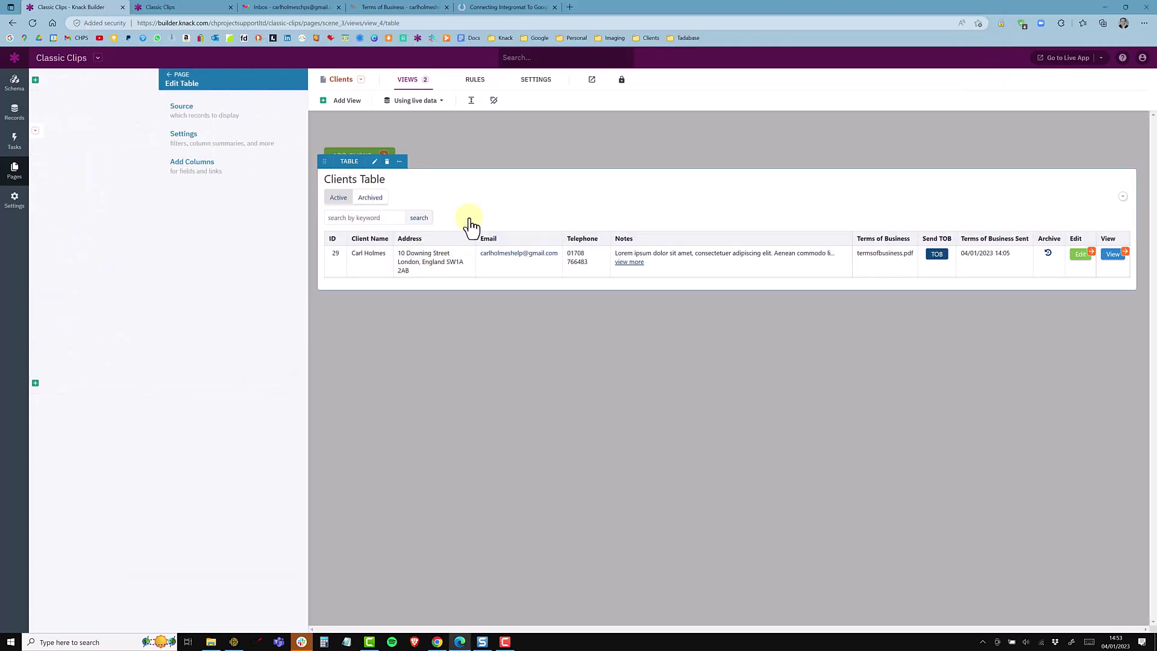
left_click_drag(362, 23, 384, 23)
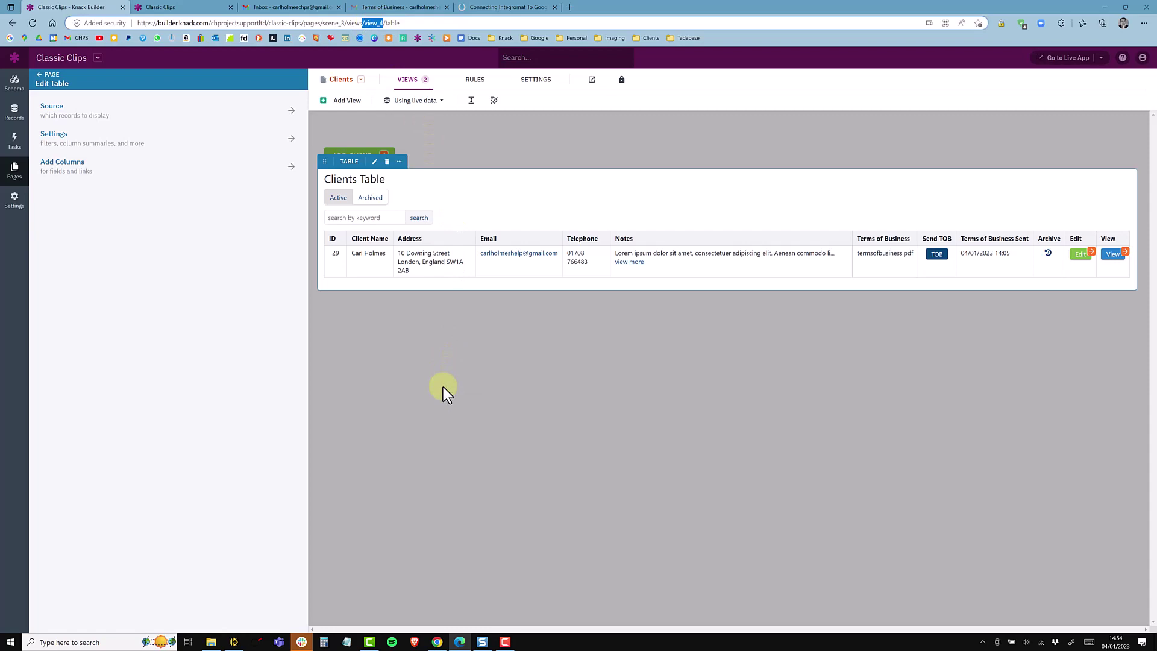
Step: Return to the Make scenario and rename the custom mailhook module as view_4
key("alt+Tab")
right_click(281, 292)
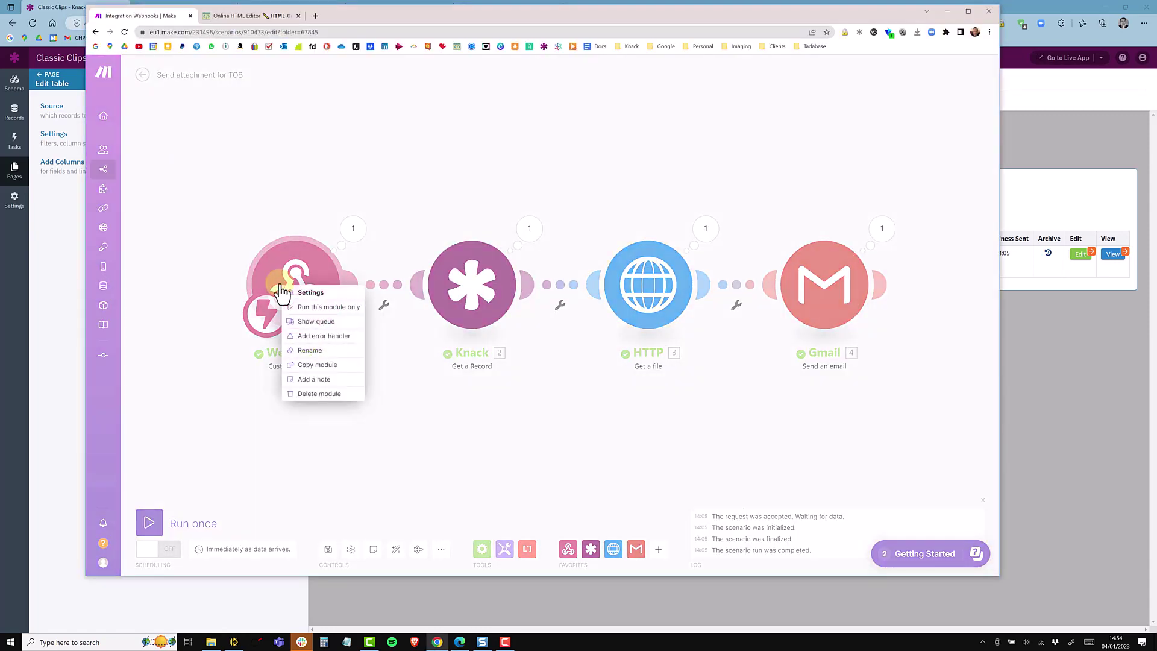
left_click(302, 355)
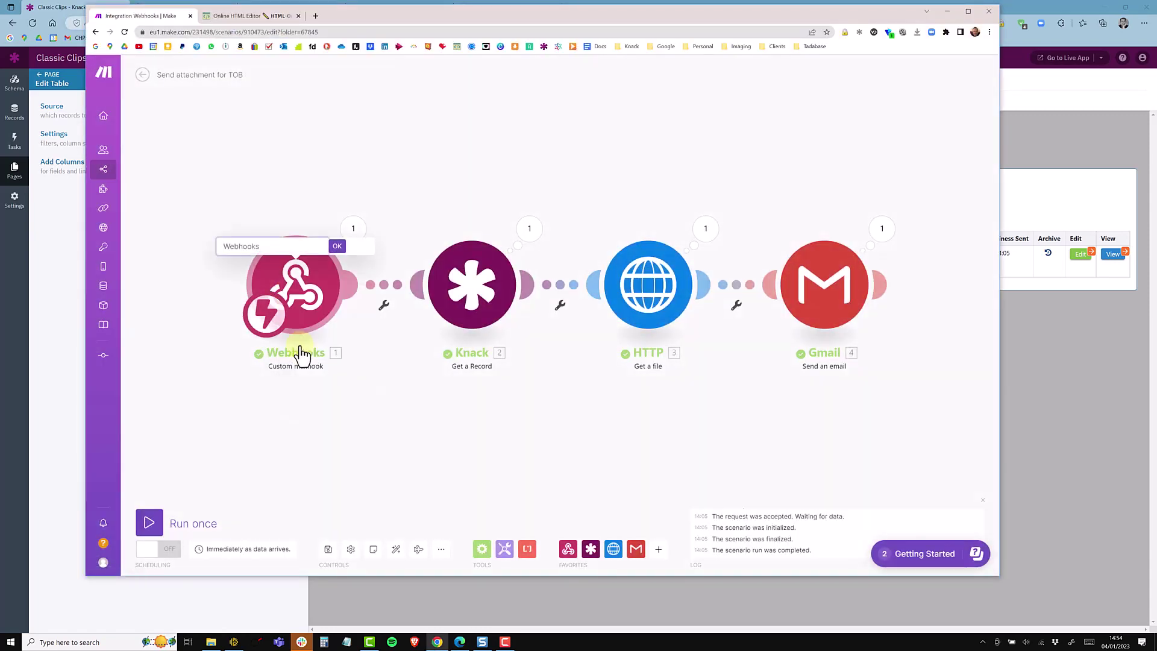
type("view")
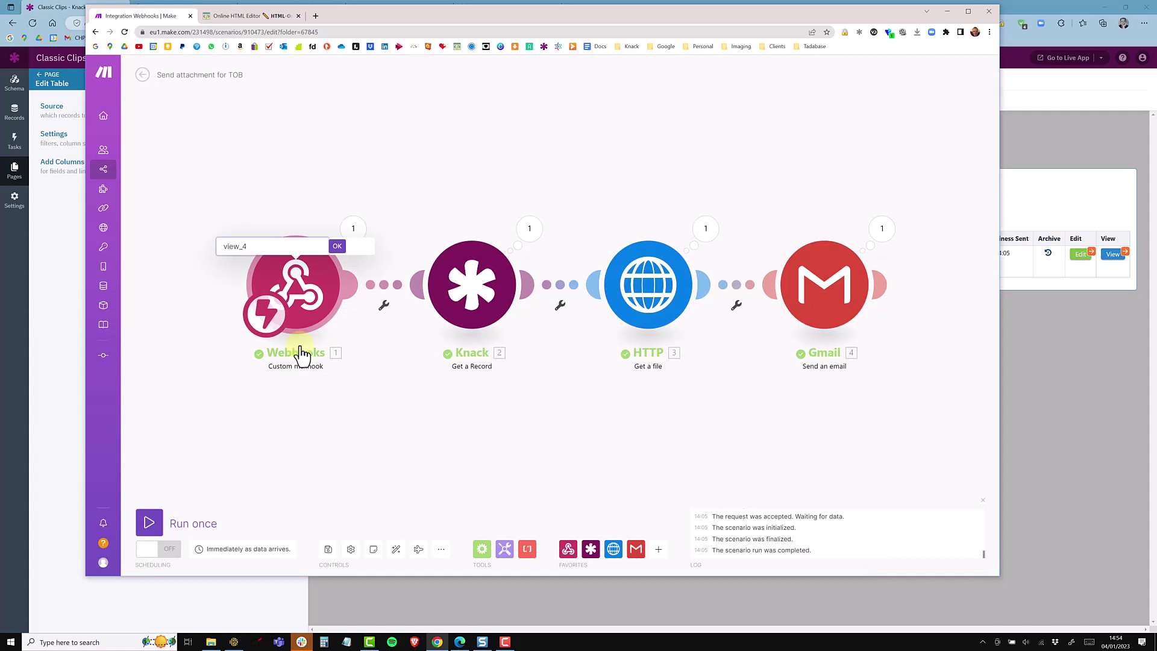
type("_4")
key("Return")
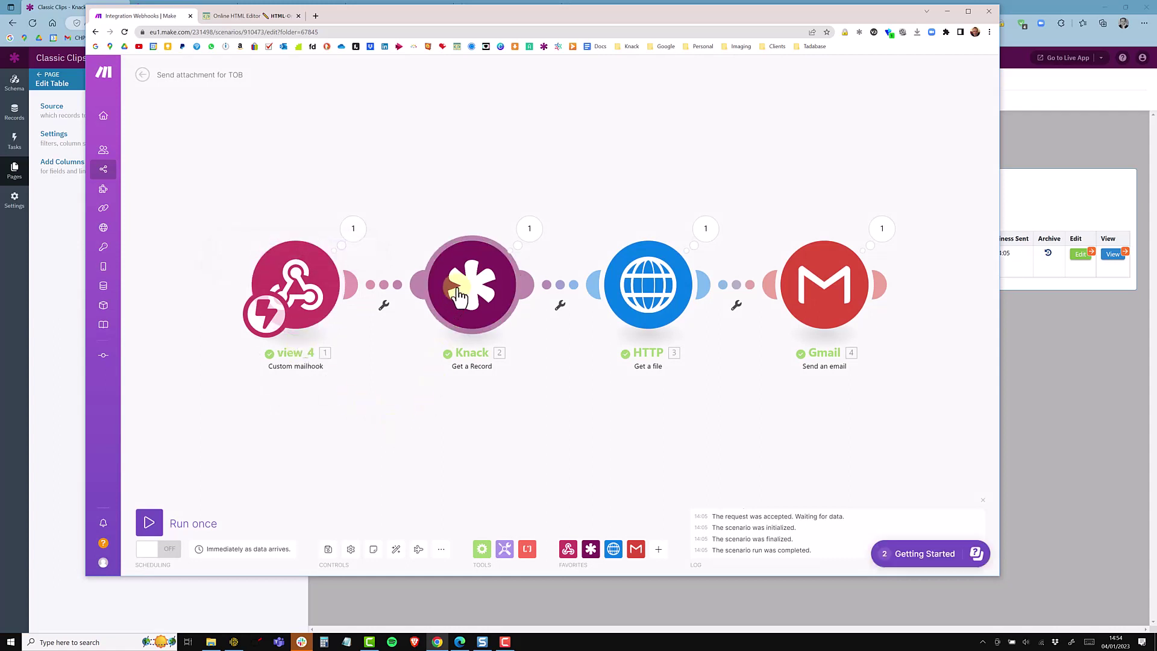
Step: Rename the Knack module as "Get customer Record"
right_click(480, 298)
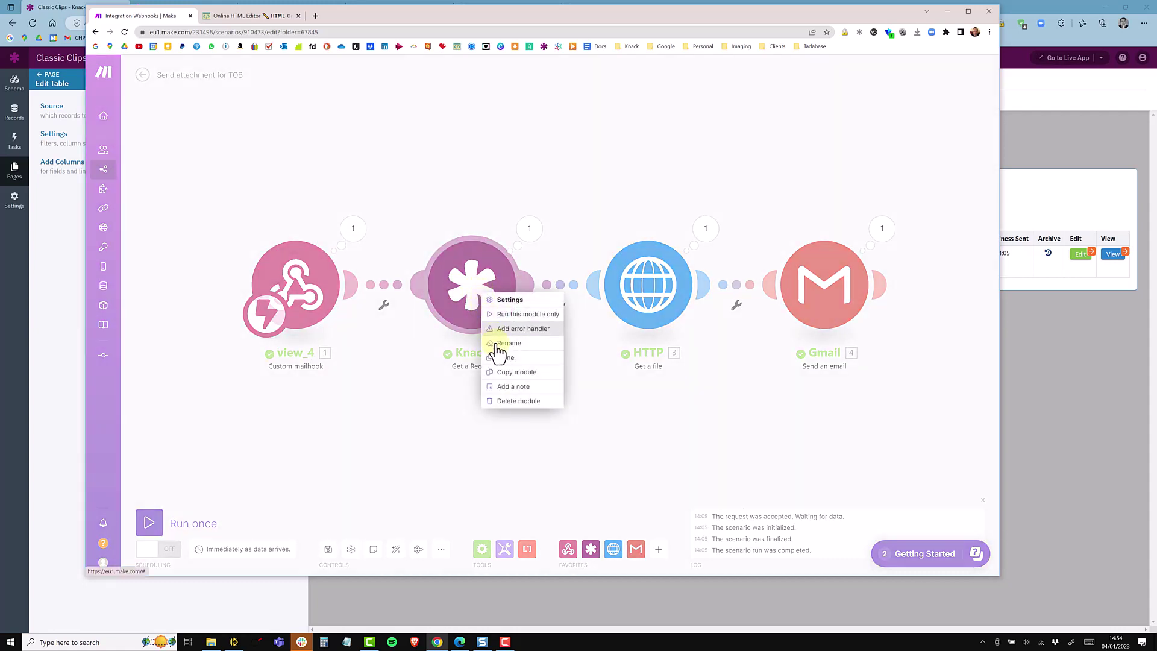
left_click(501, 345)
type("Get customer Record")
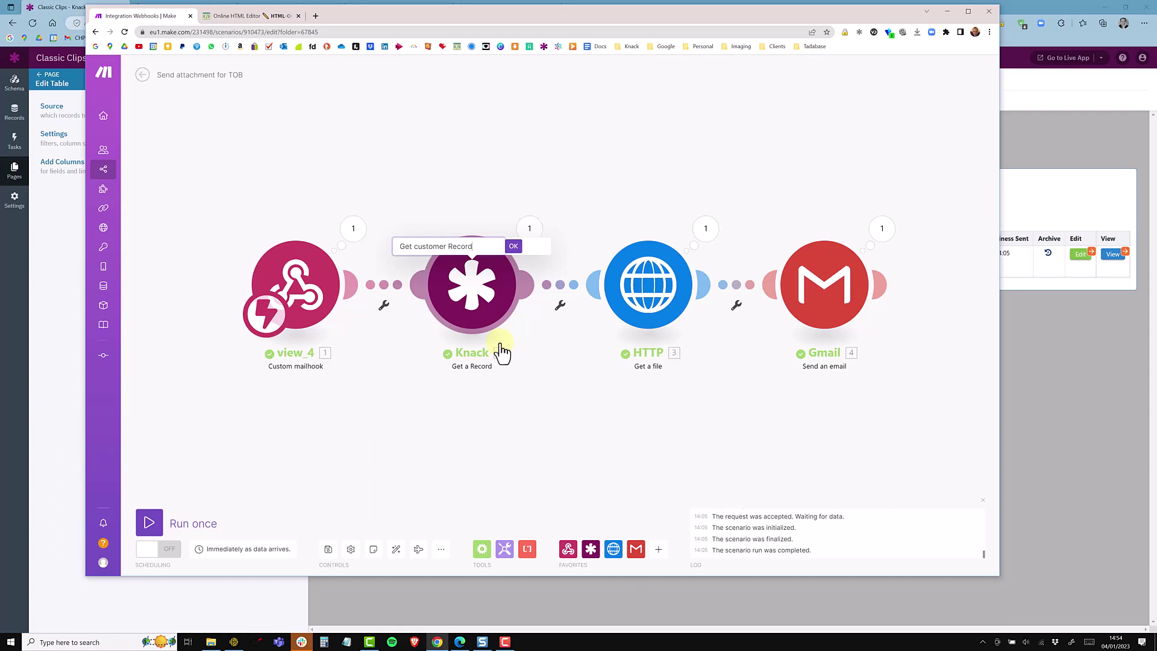
key("Return")
Step: Rename the HTTP module as "Download PDF" and switch the scenario's scheduling on
right_click(618, 305)
right_click(617, 304)
left_click(628, 367)
left_click(642, 357)
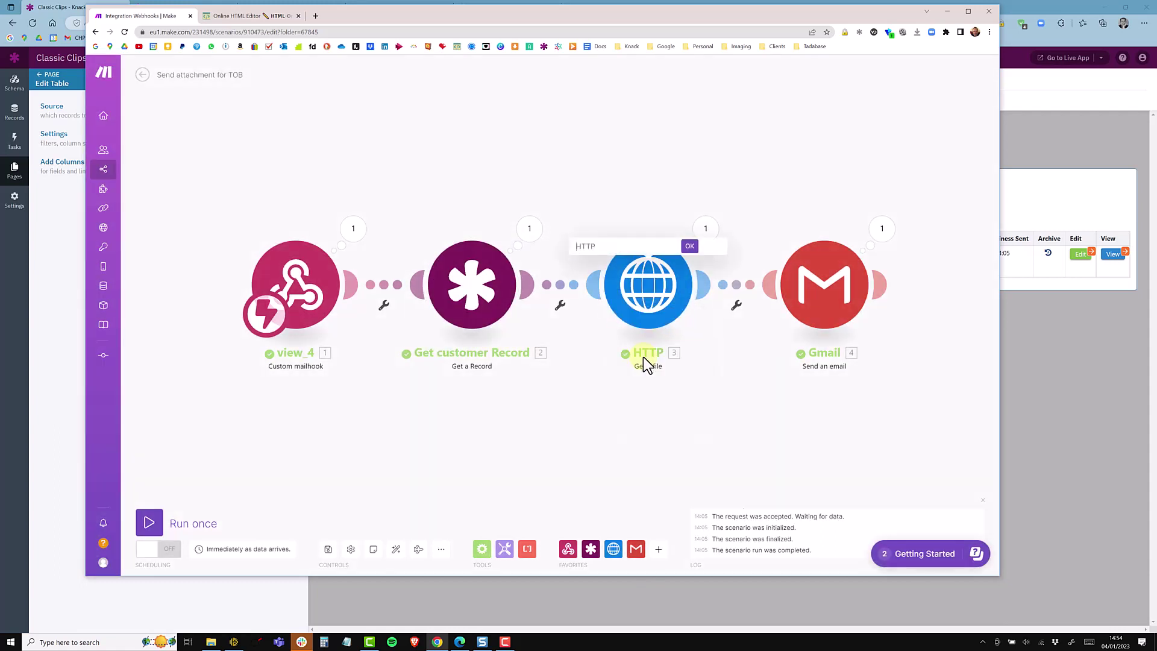
type("Dow")
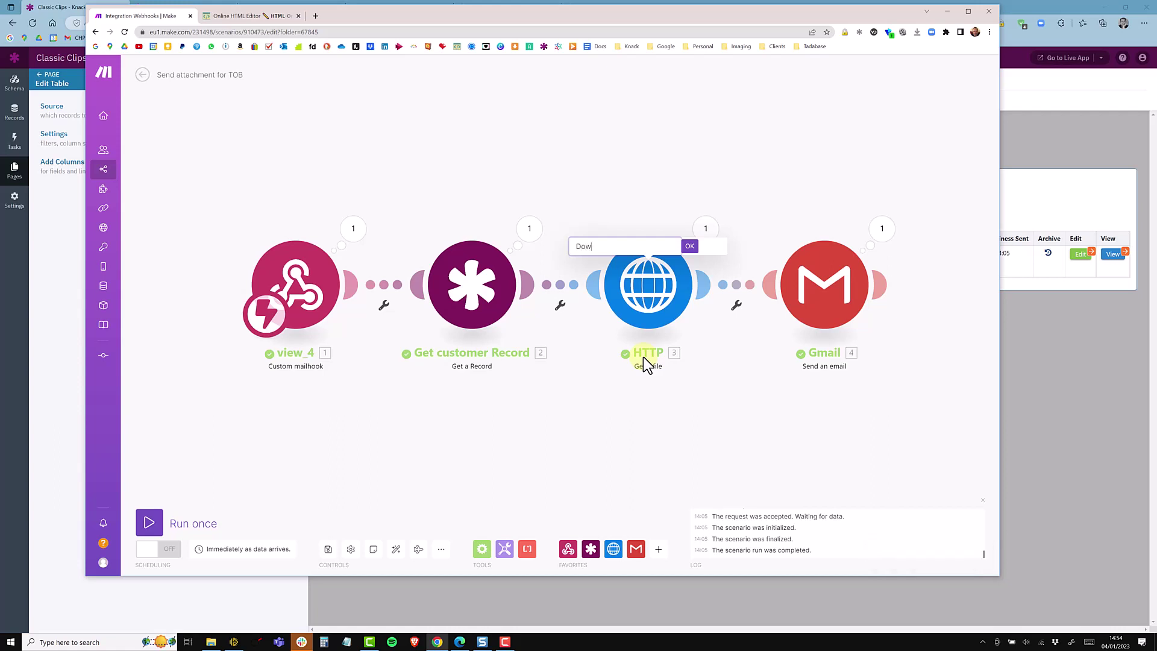
type("nload PDF")
key("Return")
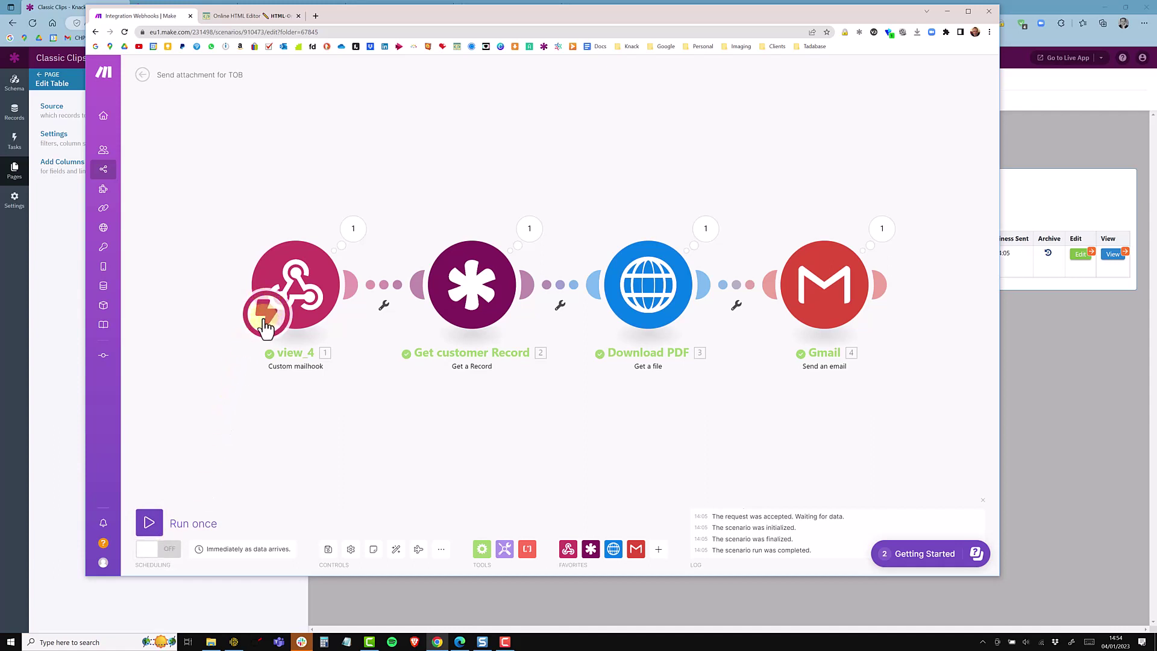
left_click(172, 552)
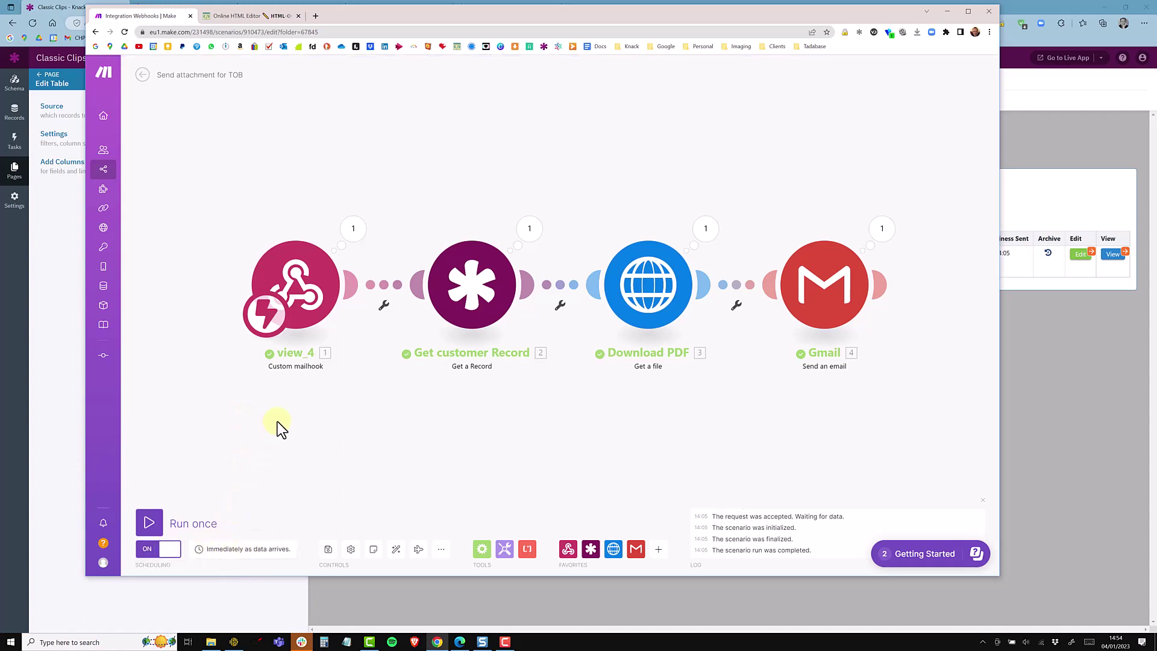